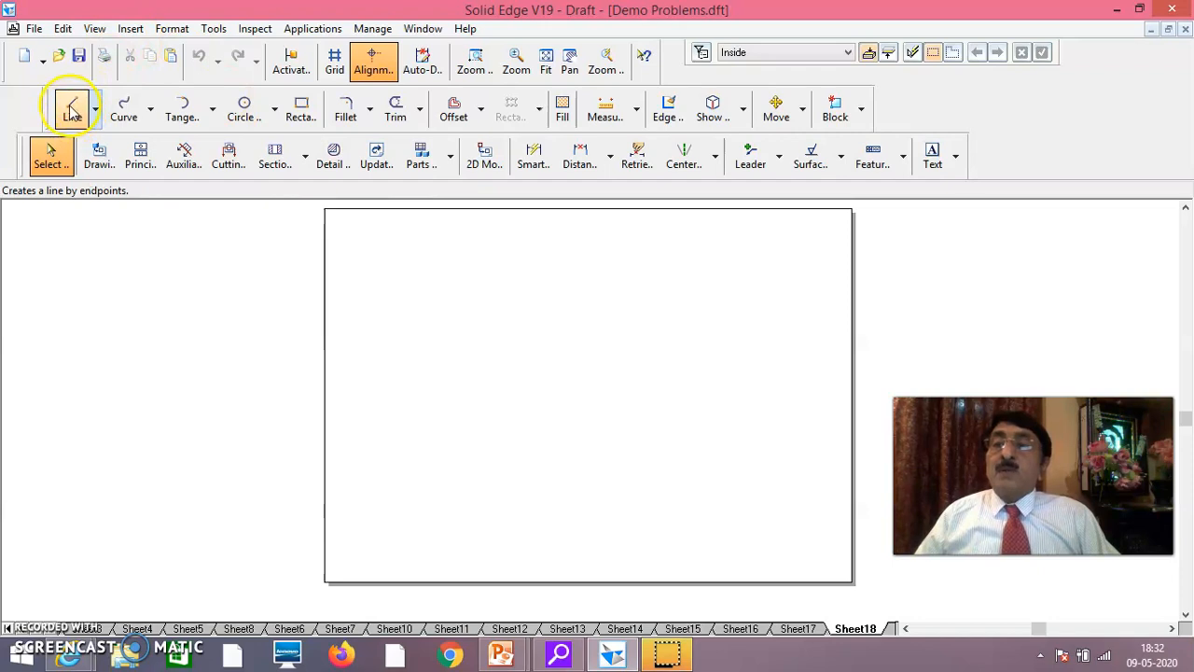
Draw a horizontal reference line about 275 mm long across the middle of the blank sheet
{"action": "left_click", "coordinate": [73, 109]}
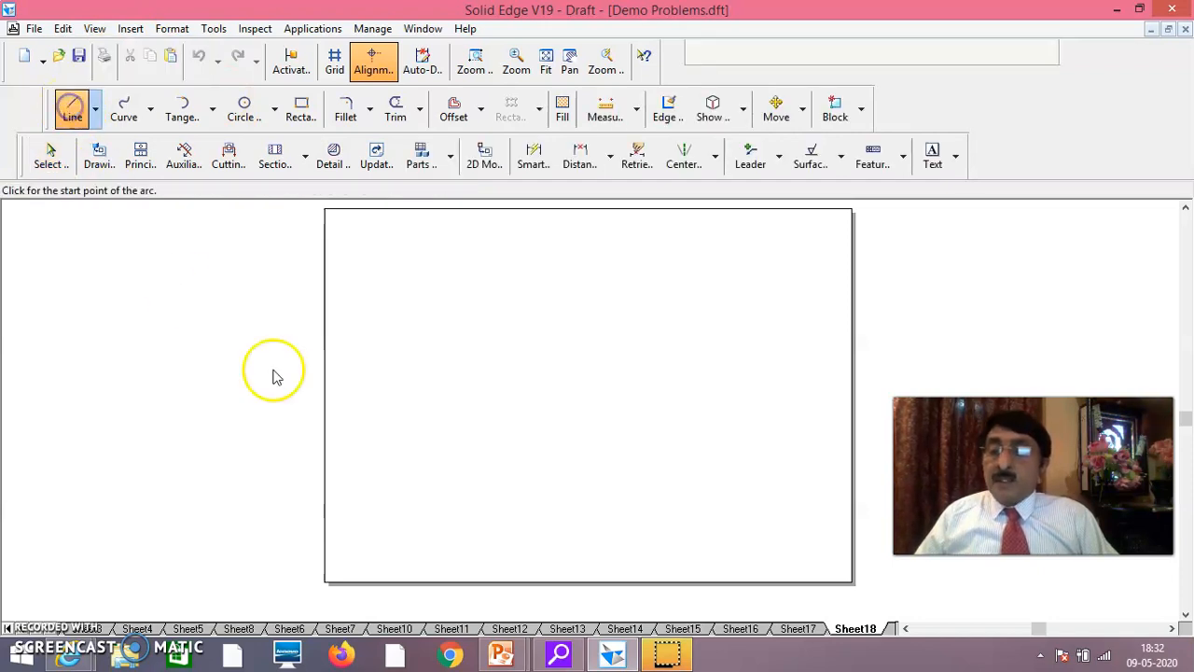
{"action": "left_click", "coordinate": [355, 385]}
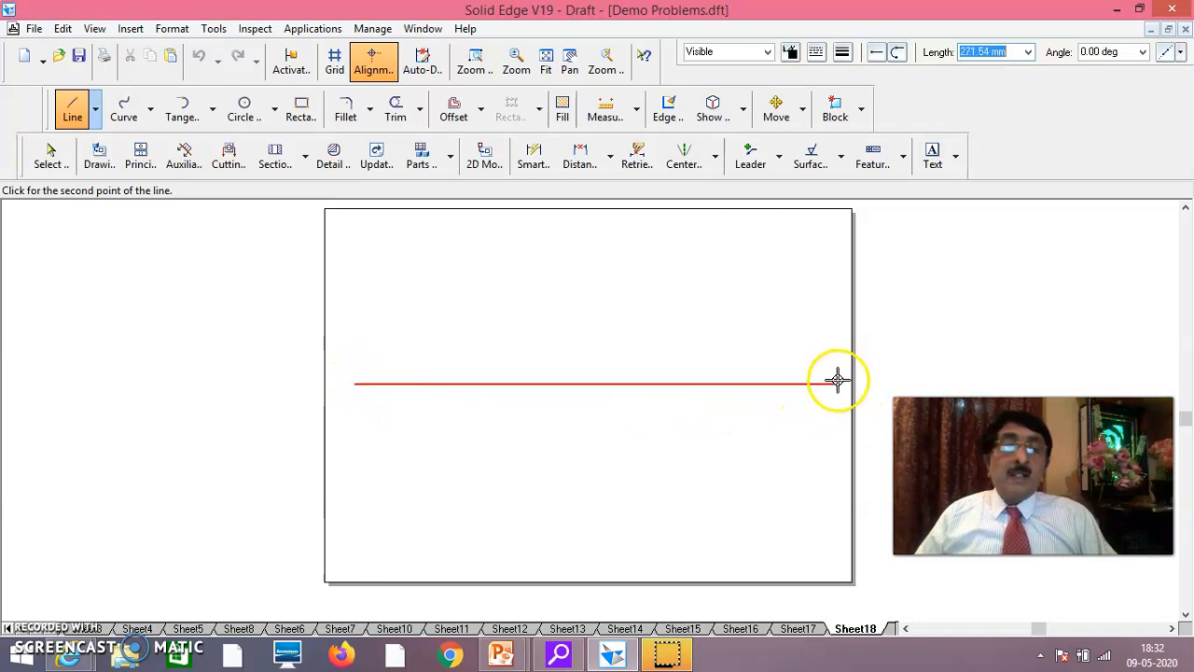
{"action": "left_click", "coordinate": [843, 381]}
{"action": "right_click", "coordinate": [803, 340]}
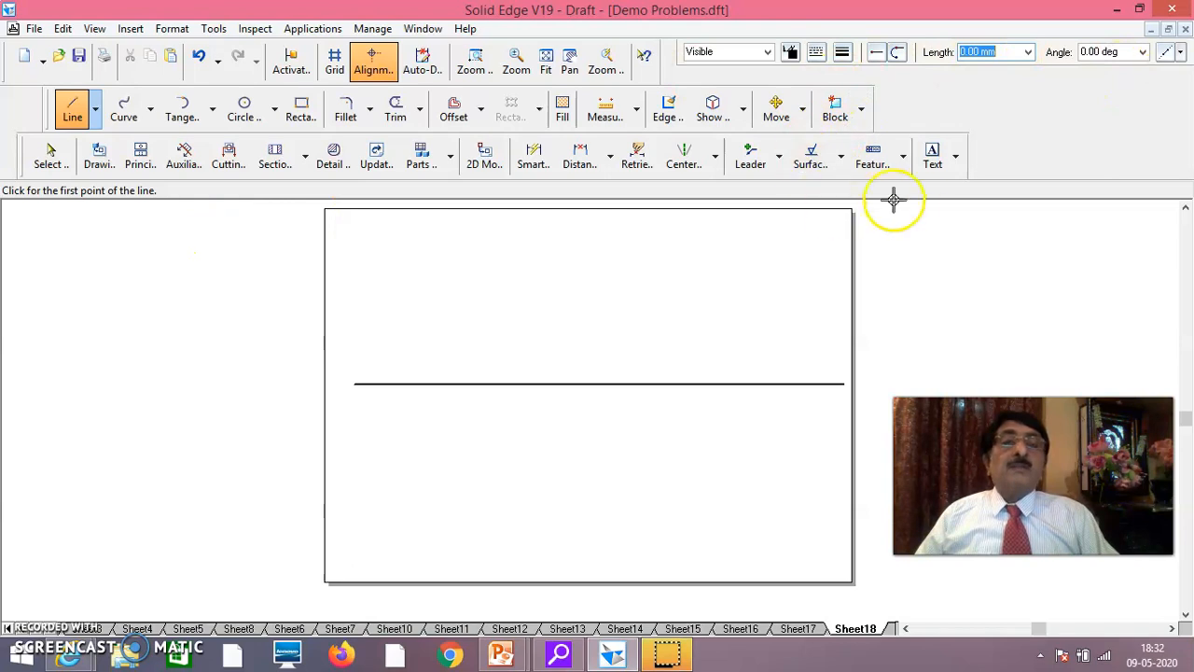
Place the separate text labels X, Y, VP and HP in the empty area below the reference line
{"action": "left_click", "coordinate": [933, 154]}
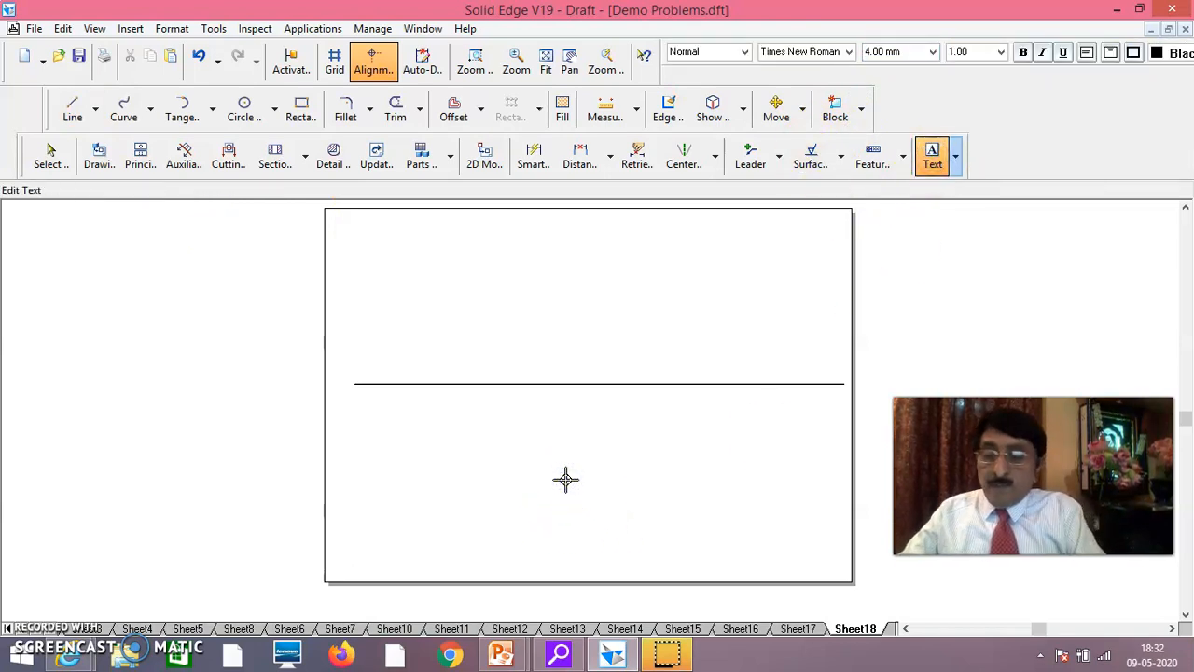
{"action": "type", "text": "x"}
{"action": "left_click", "coordinate": [735, 468]}
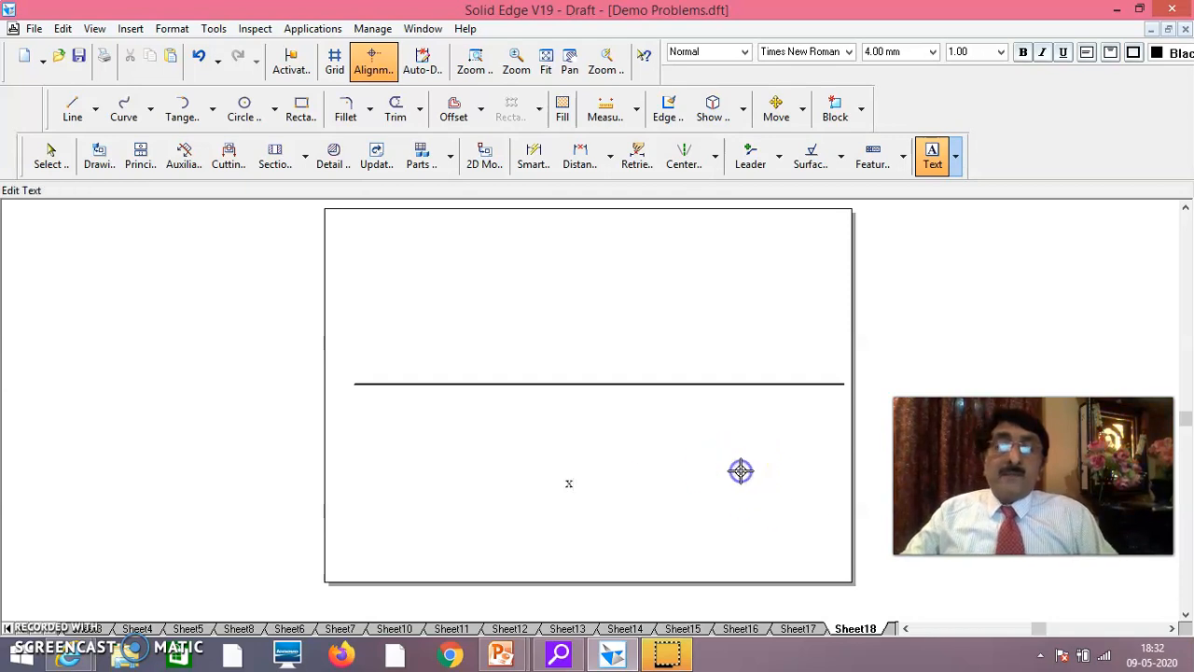
{"action": "type", "text": "Y"}
{"action": "left_click", "coordinate": [698, 479]}
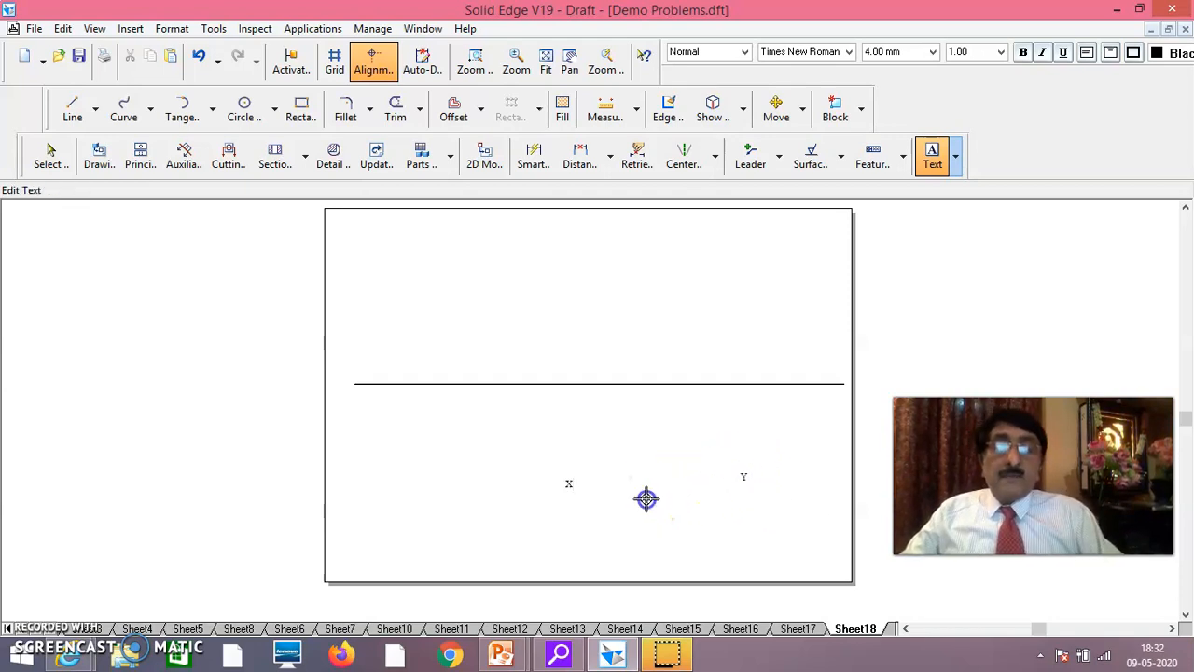
{"action": "left_click", "coordinate": [646, 499]}
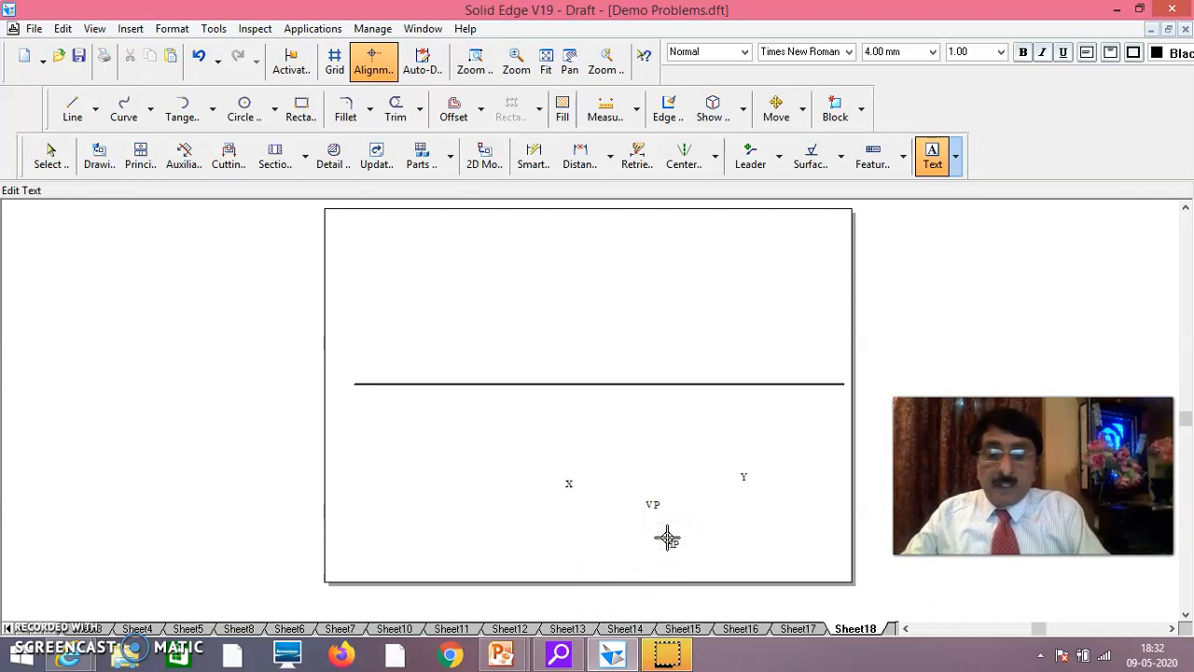
Move X and Y above the reference line's left and right ends, with VP above and HP below the line near X
{"action": "left_click", "coordinate": [46, 160]}
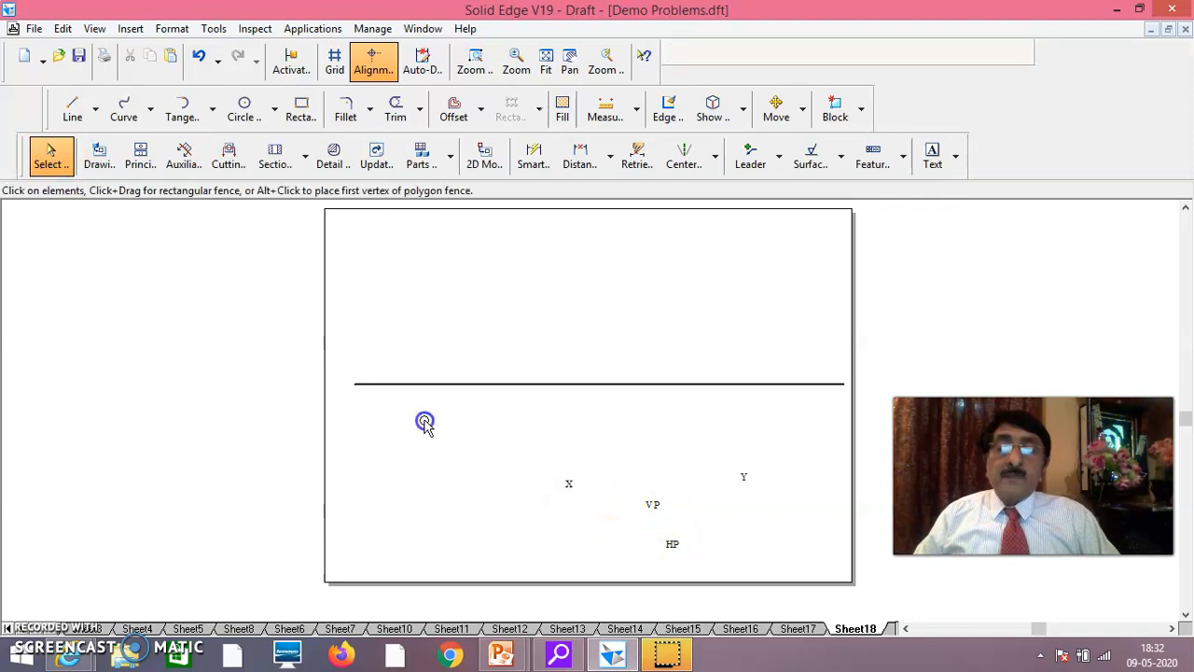
{"action": "left_click", "coordinate": [364, 378]}
{"action": "left_click_drag", "start_coordinate": [357, 380], "coordinate": [356, 379]}
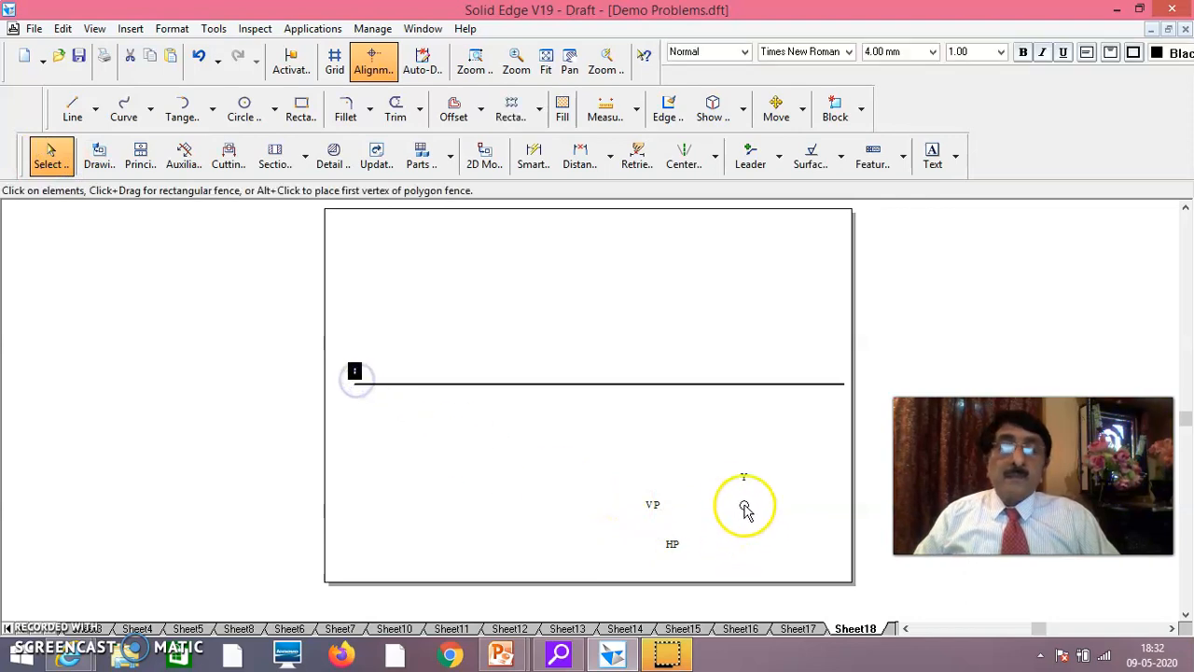
{"action": "left_click_drag", "start_coordinate": [744, 489], "coordinate": [839, 384]}
{"action": "left_click", "coordinate": [655, 520]}
{"action": "left_click_drag", "start_coordinate": [657, 513], "coordinate": [376, 388]}
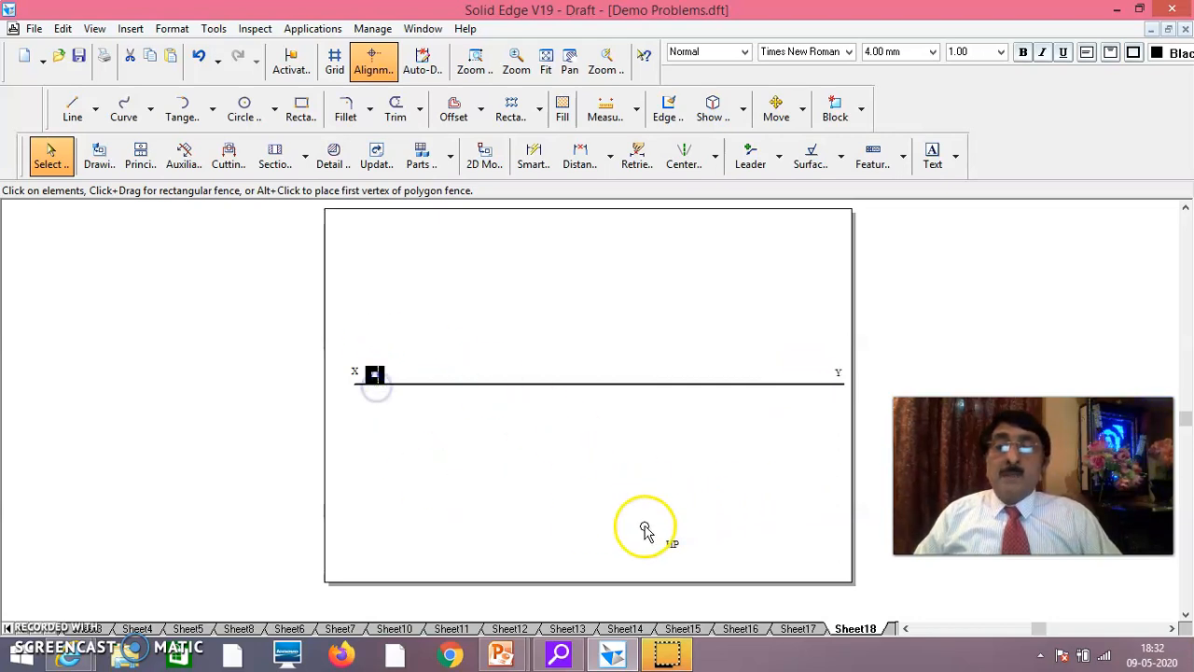
{"action": "left_click", "coordinate": [674, 547]}
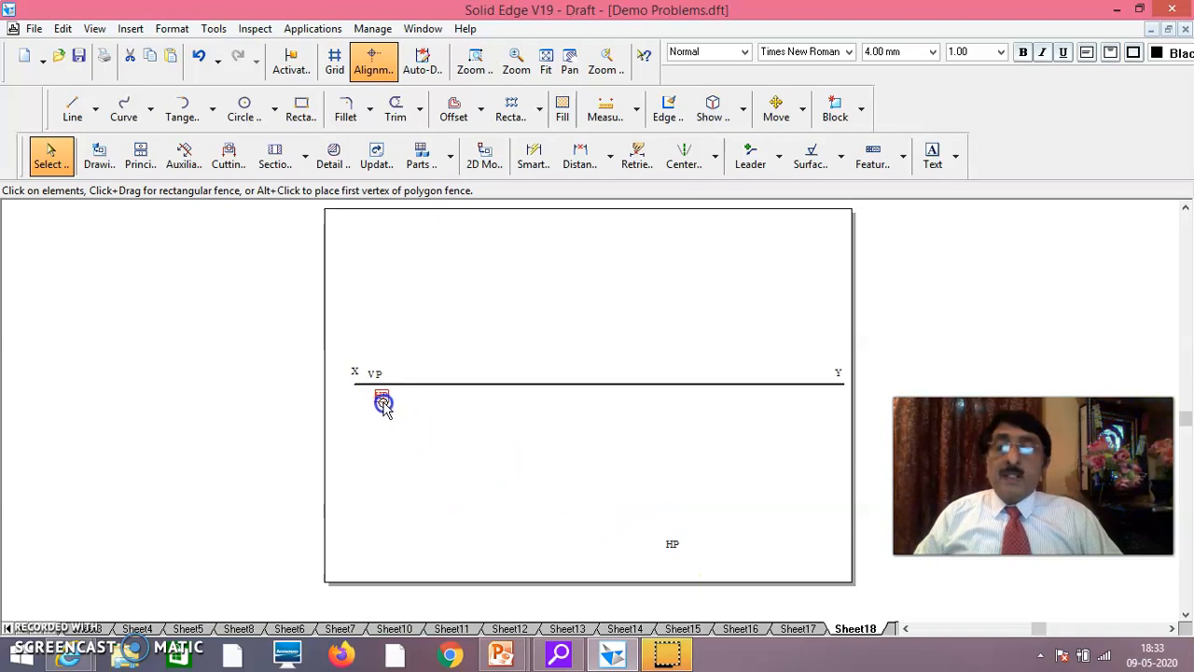
{"action": "left_click_drag", "start_coordinate": [377, 401], "coordinate": [376, 394]}
Set the horizontal reference line's width to 0.13 mm
{"action": "left_click", "coordinate": [474, 383]}
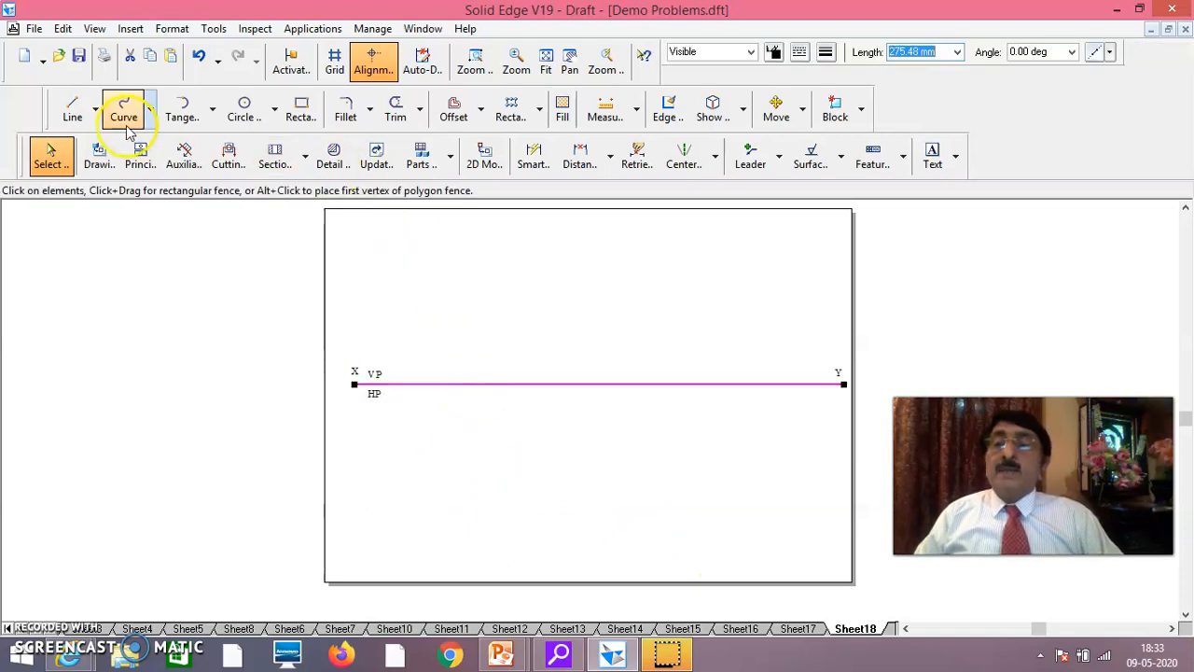
{"action": "left_click", "coordinate": [827, 52]}
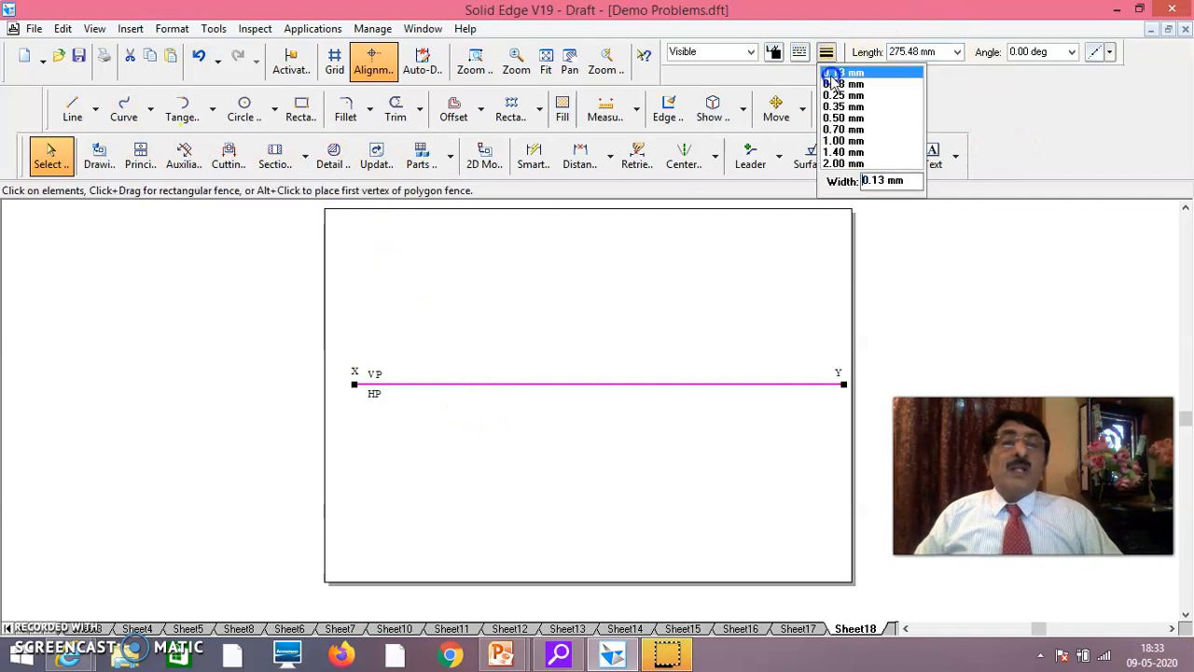
{"action": "left_click", "coordinate": [839, 73]}
{"action": "left_click", "coordinate": [607, 516]}
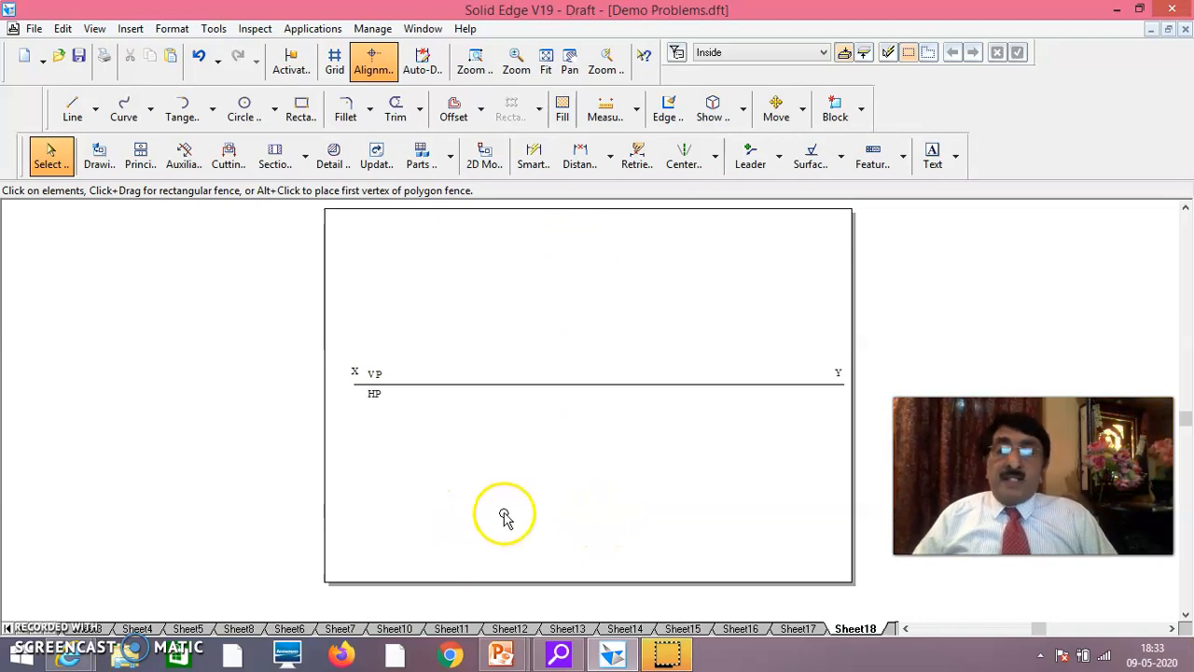
Review the Problem-13 statement on Sheet17 and return to Sheet18
{"action": "left_click", "coordinate": [801, 628]}
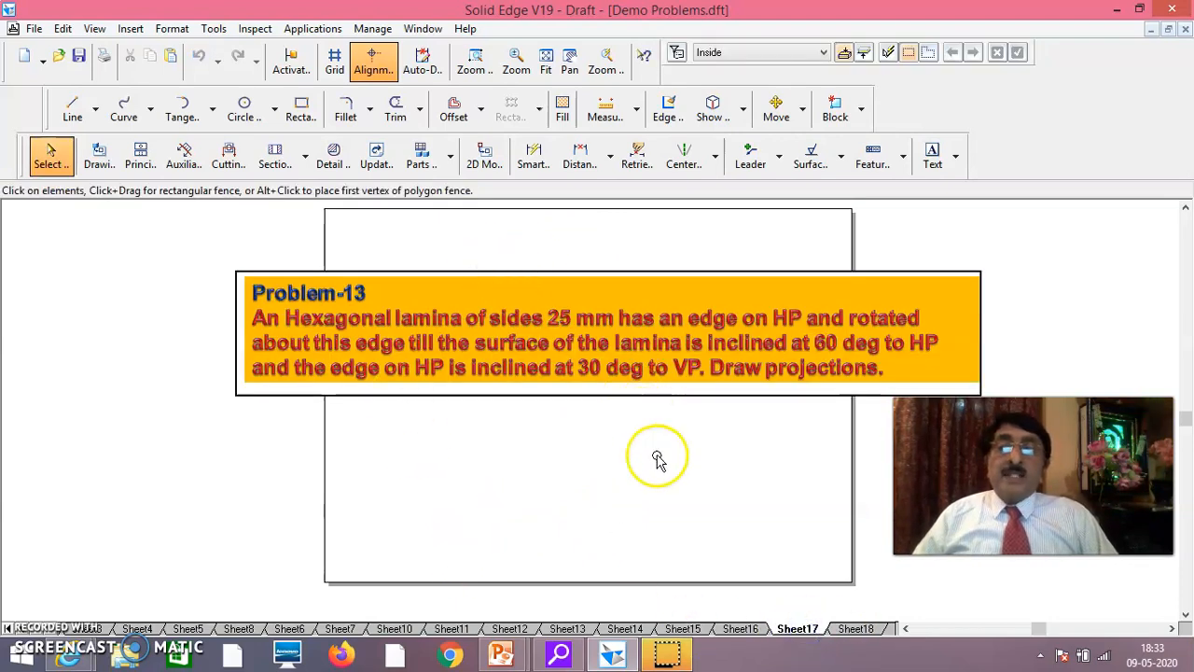
{"action": "left_click", "coordinate": [856, 629]}
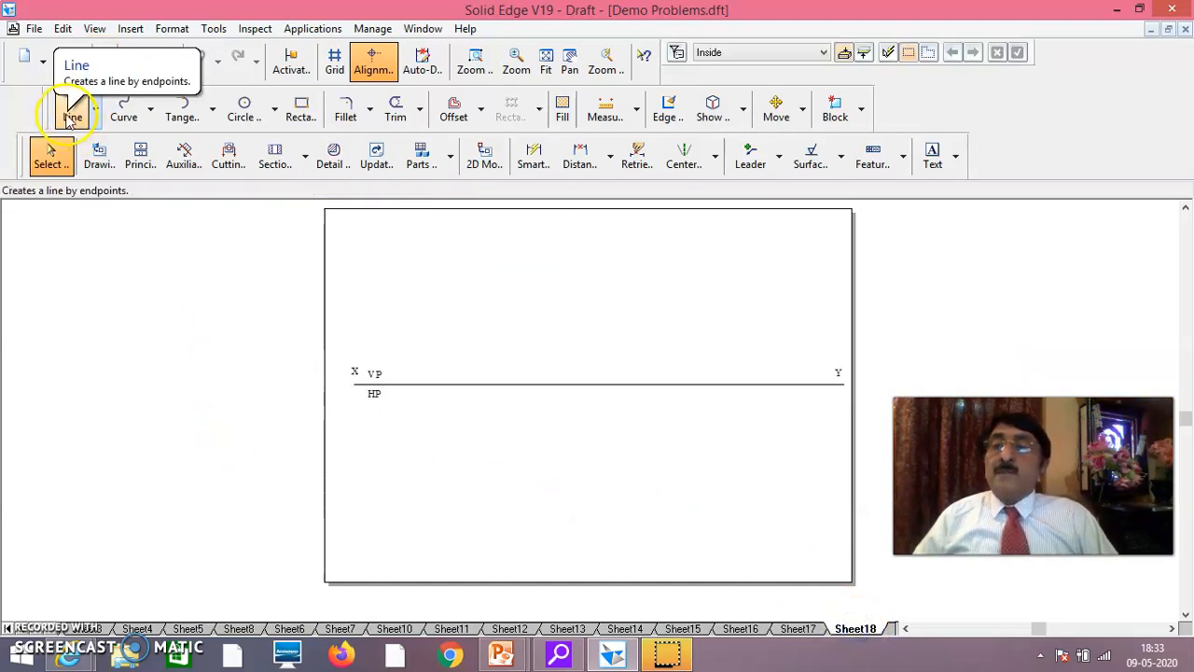
{"action": "left_click", "coordinate": [471, 64]}
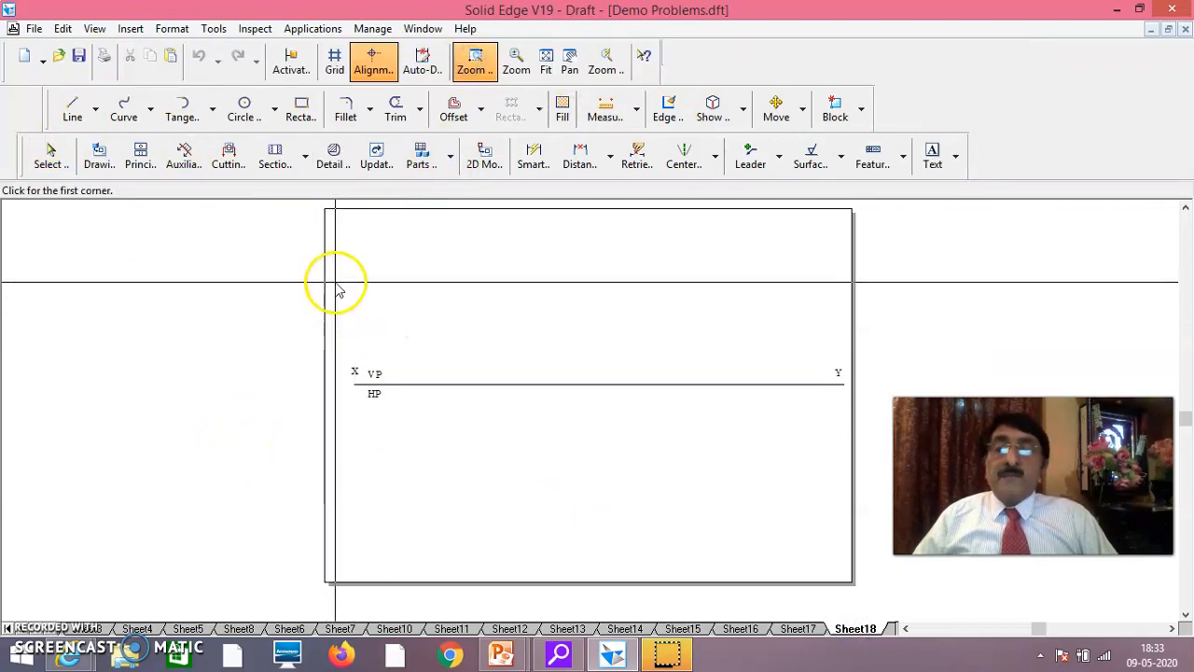
{"action": "mouse_move", "coordinate": [335, 273]}
{"action": "left_mouse_down"}
{"action": "mouse_move", "coordinate": [533, 458]}
{"action": "mouse_move", "coordinate": [853, 456]}
{"action": "left_mouse_up"}
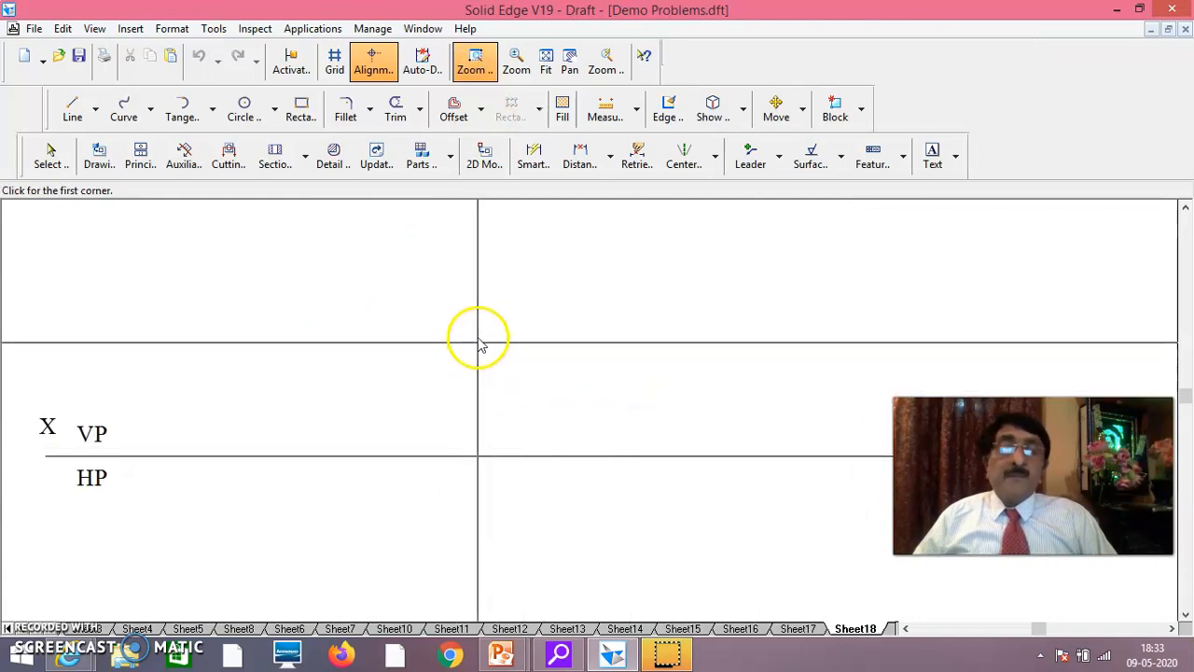
{"action": "right_click", "coordinate": [712, 336]}
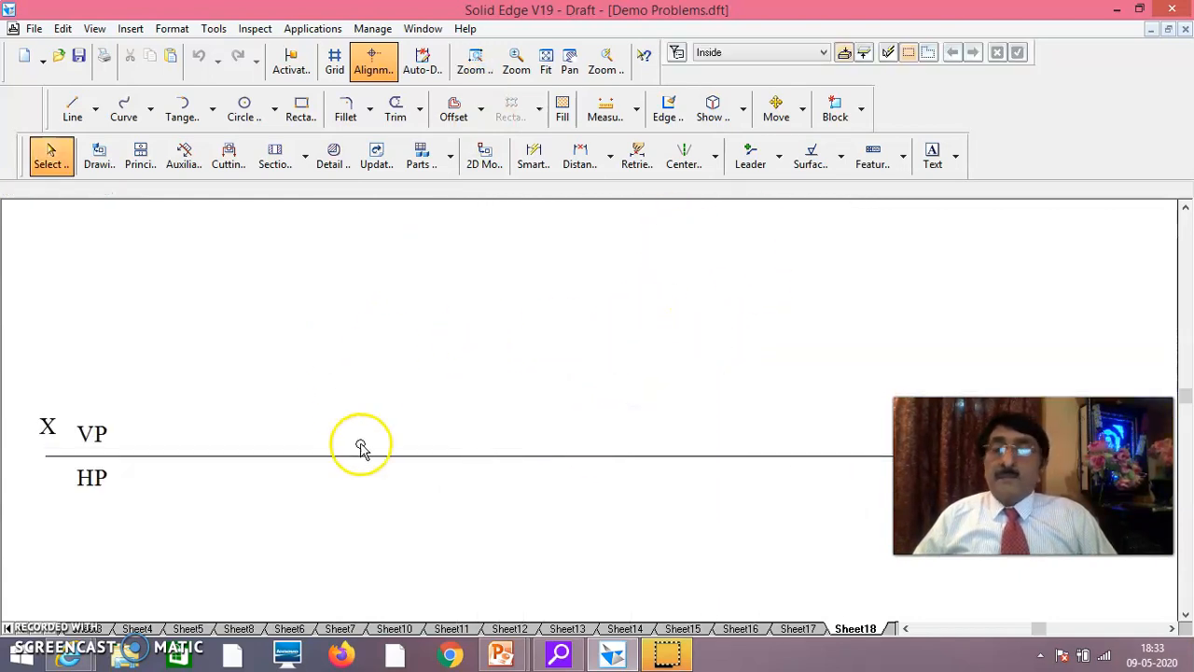
{"action": "scroll", "coordinate": [471, 376], "scroll_direction": "down", "scroll_amount": 1}
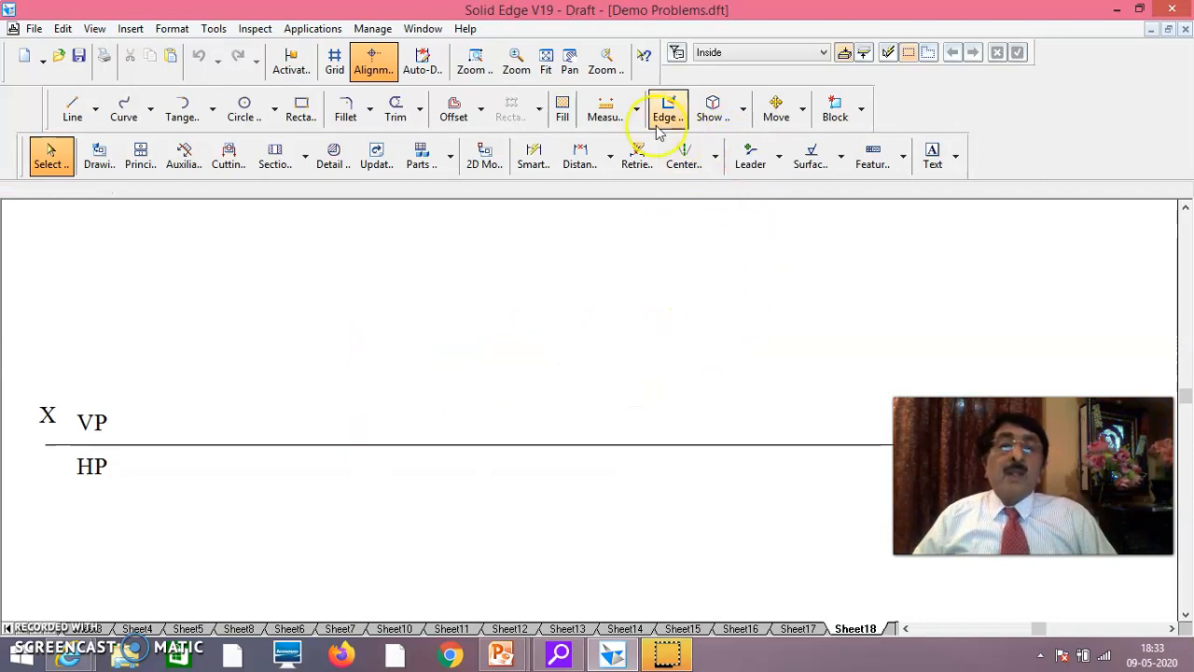
{"action": "left_click", "coordinate": [546, 64]}
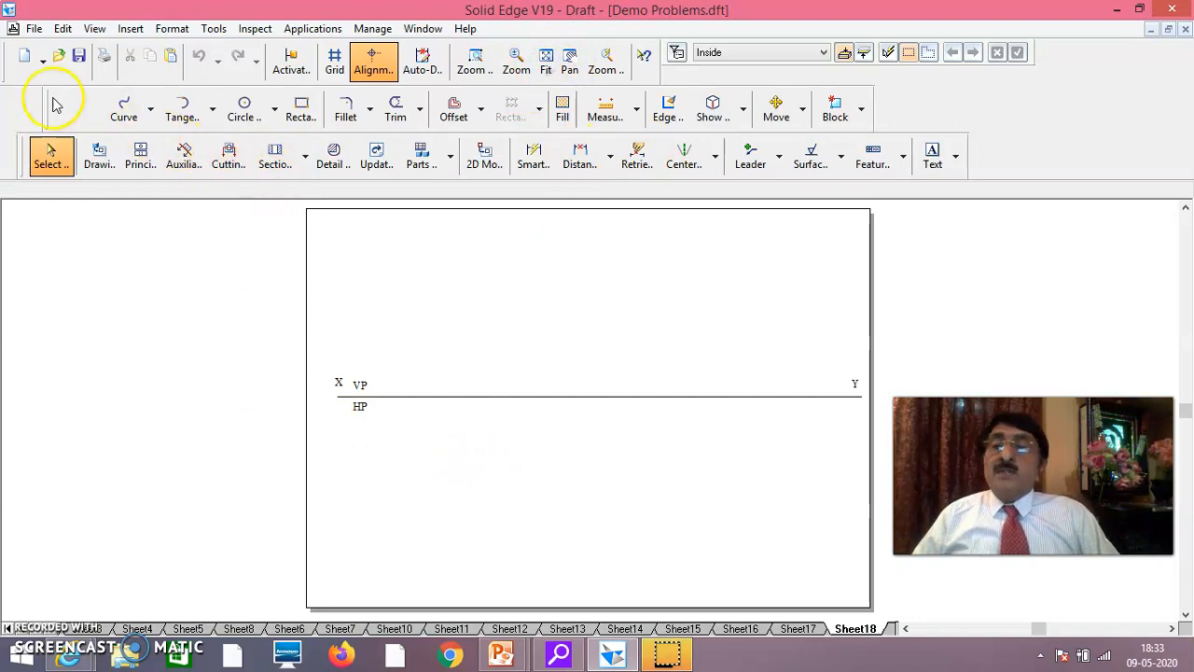
Draw a 25 mm vertical line downward at -90 degrees below the reference line, near HP, as the hexagon's left edge
{"action": "left_click", "coordinate": [72, 109]}
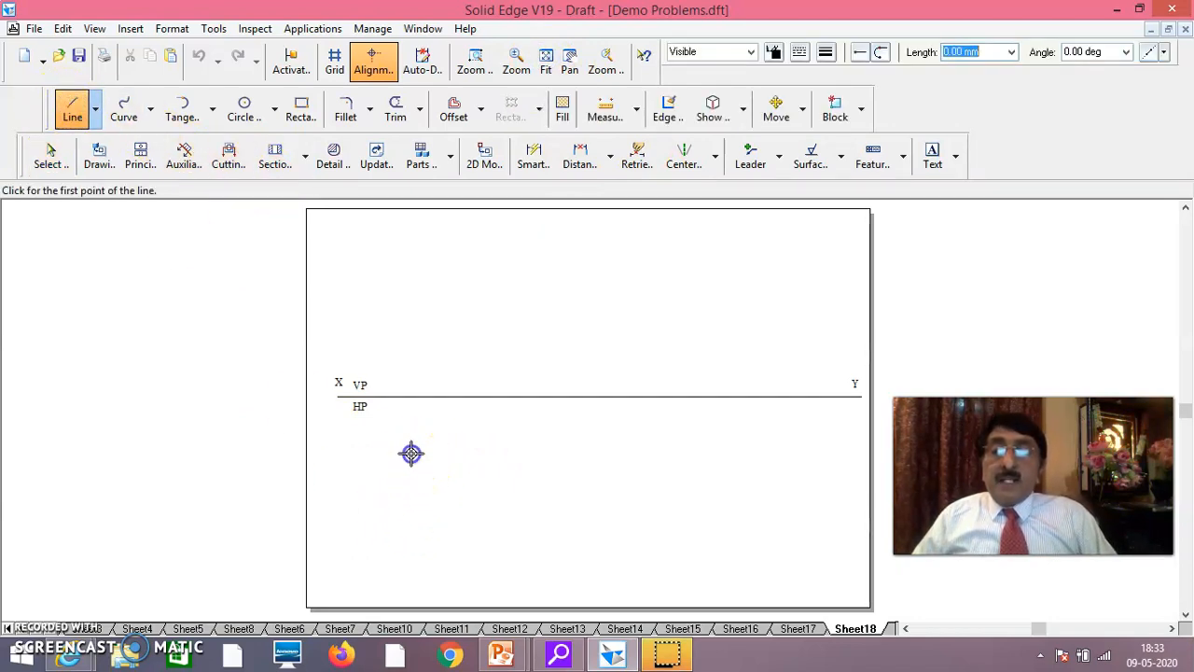
{"action": "left_click", "coordinate": [412, 455]}
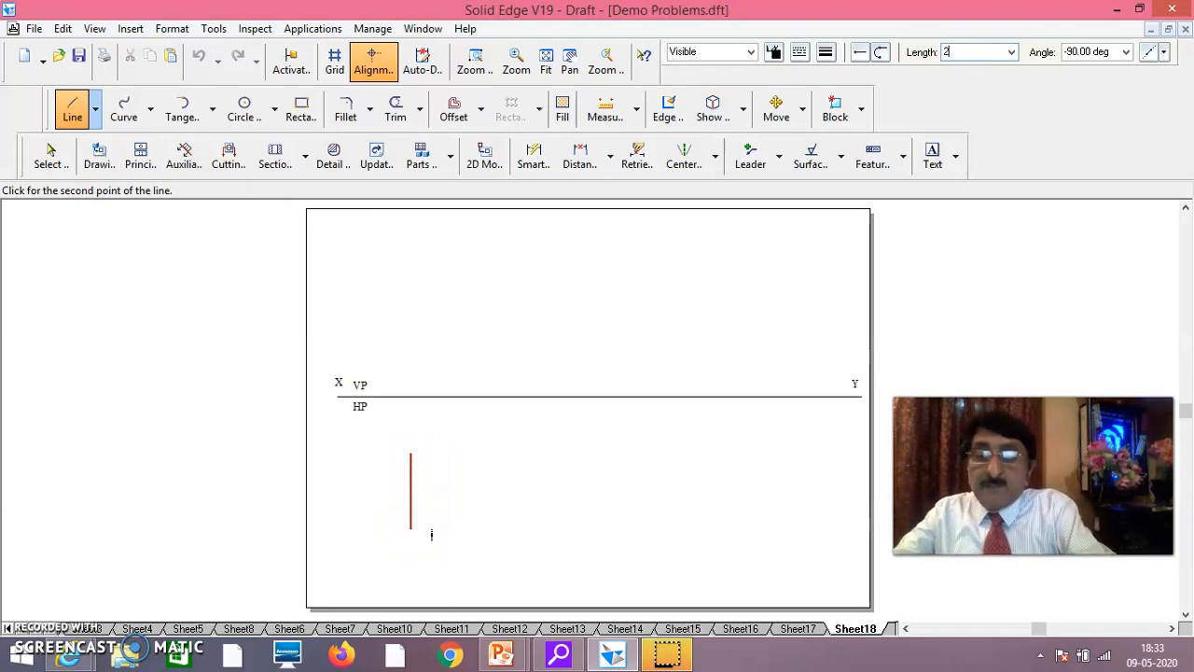
{"action": "type", "text": "25"}
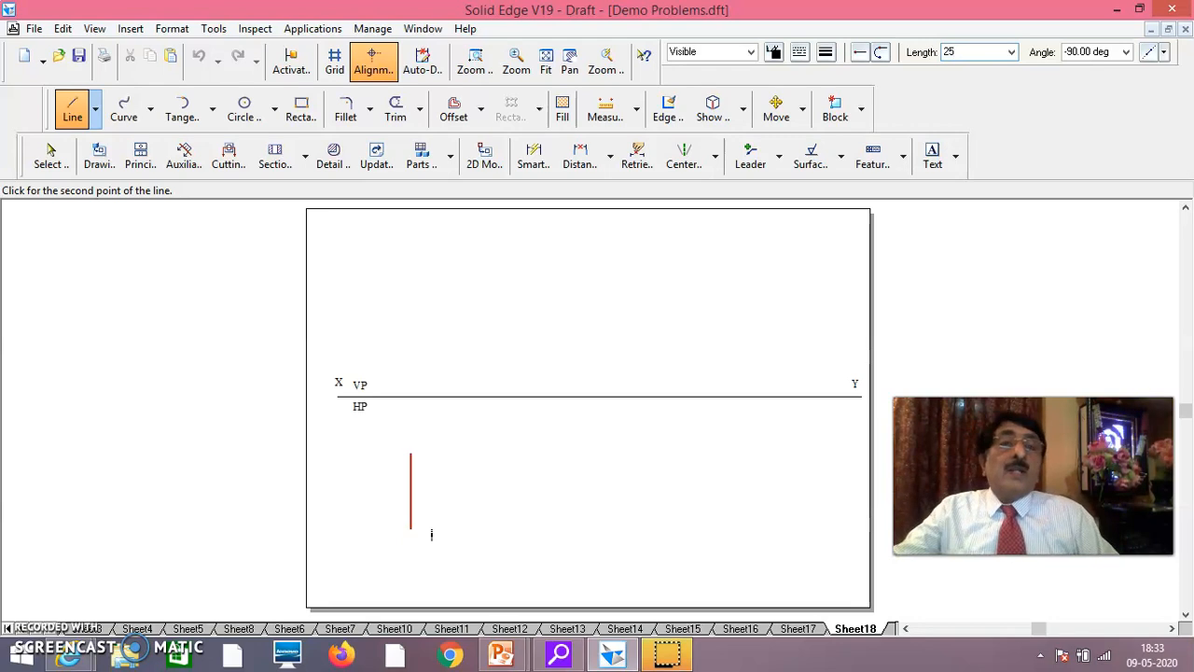
{"action": "key", "text": "Tab"}
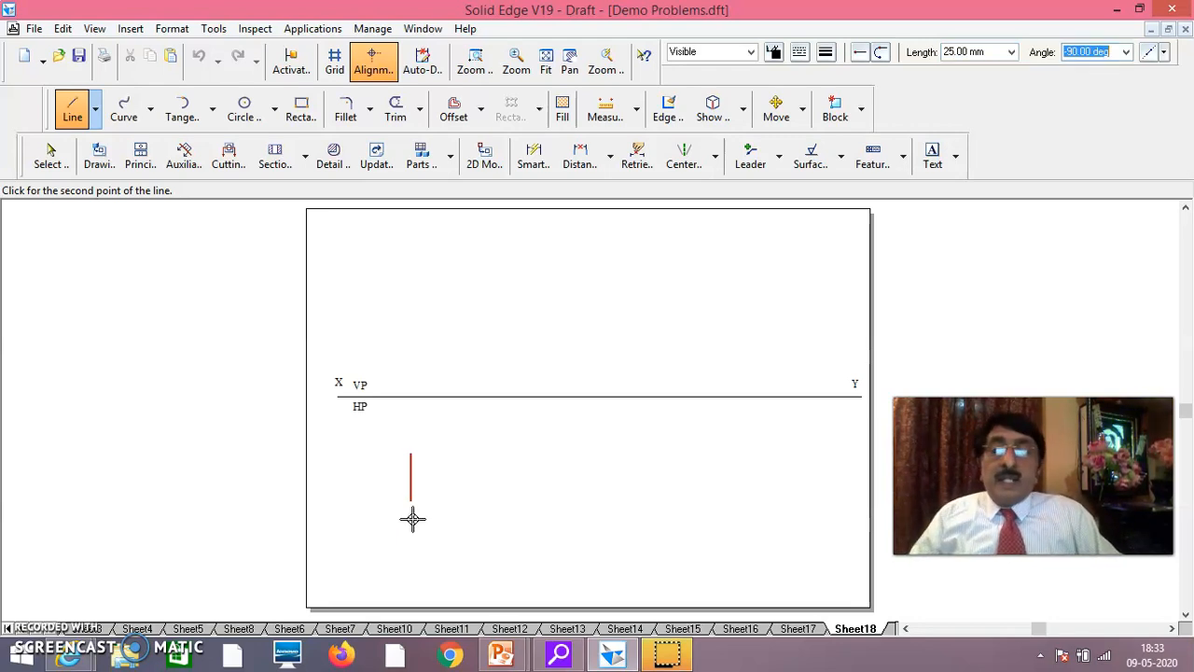
{"action": "key", "text": "Return"}
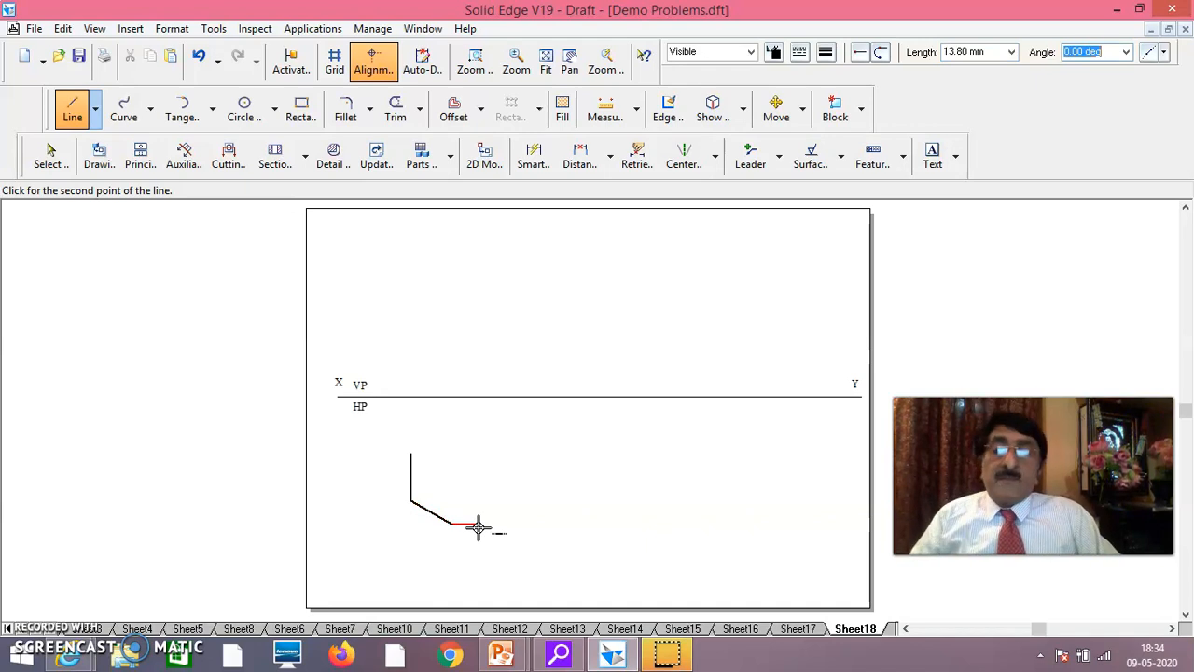
Complete the hexagon with 25 mm sides, running the upper edges at 30 and -30 degrees and closing at the bottom vertex
{"action": "left_click", "coordinate": [409, 456]}
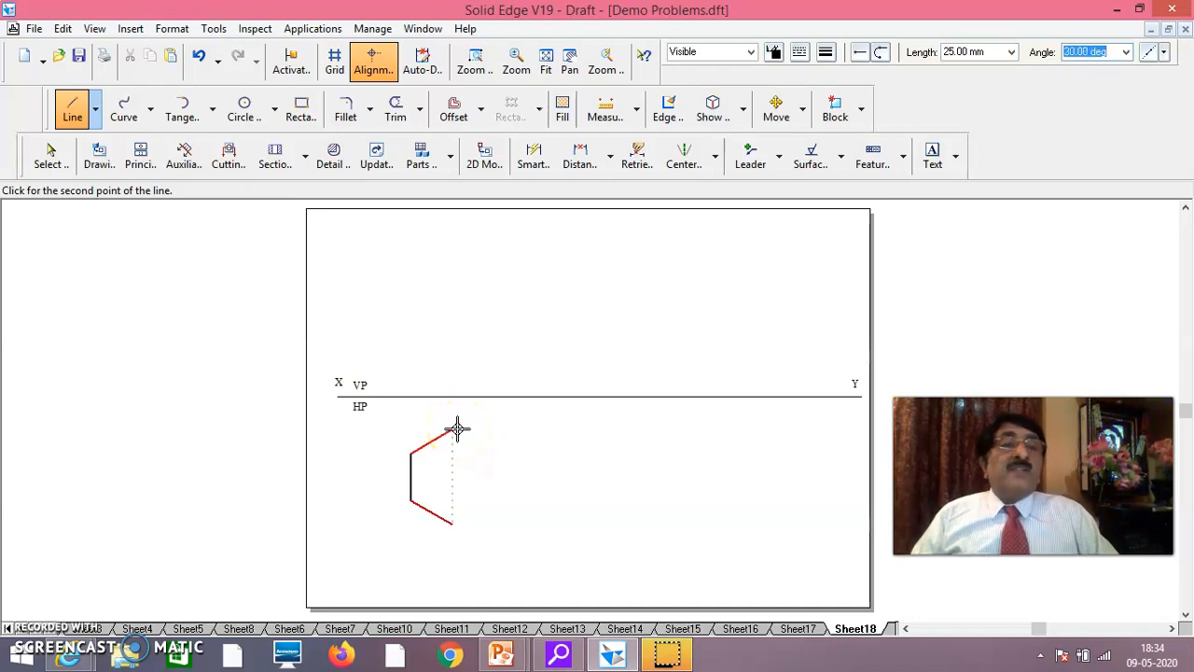
{"action": "left_click", "coordinate": [456, 429]}
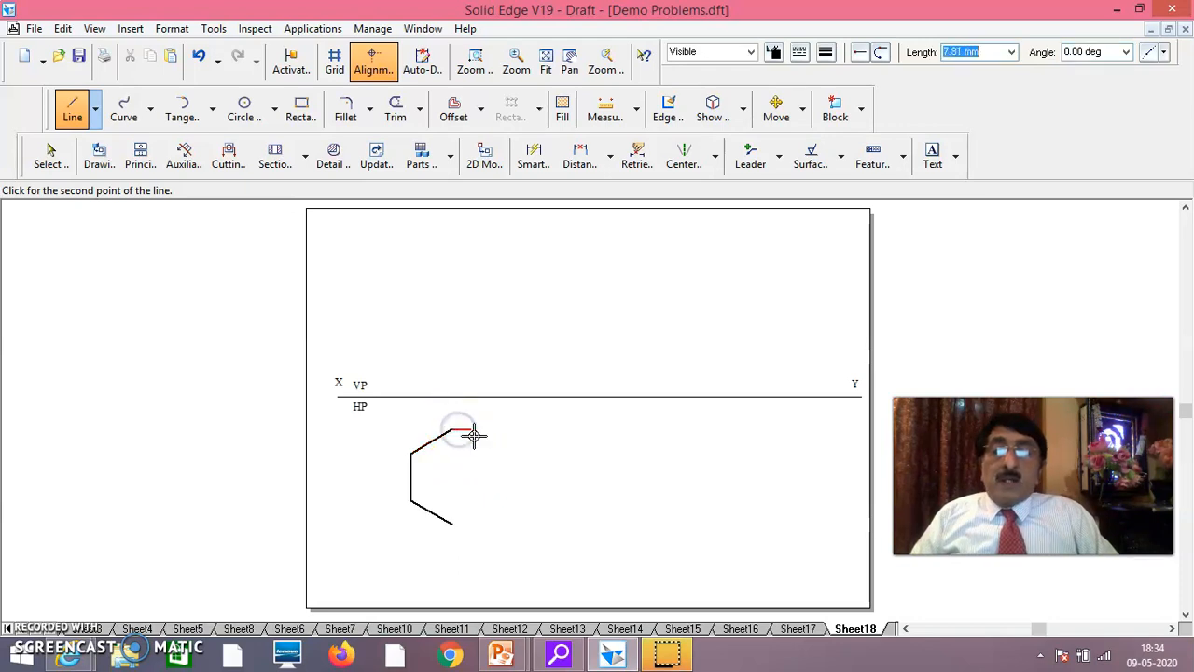
{"action": "left_click", "coordinate": [493, 449]}
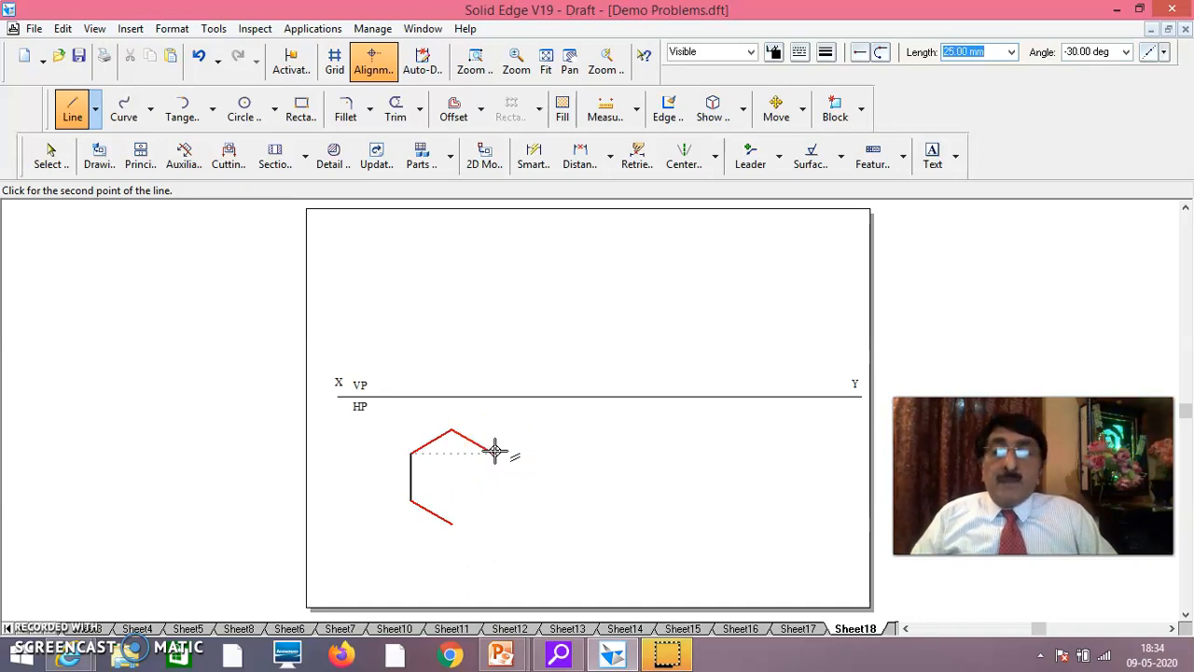
{"action": "left_click", "coordinate": [494, 451]}
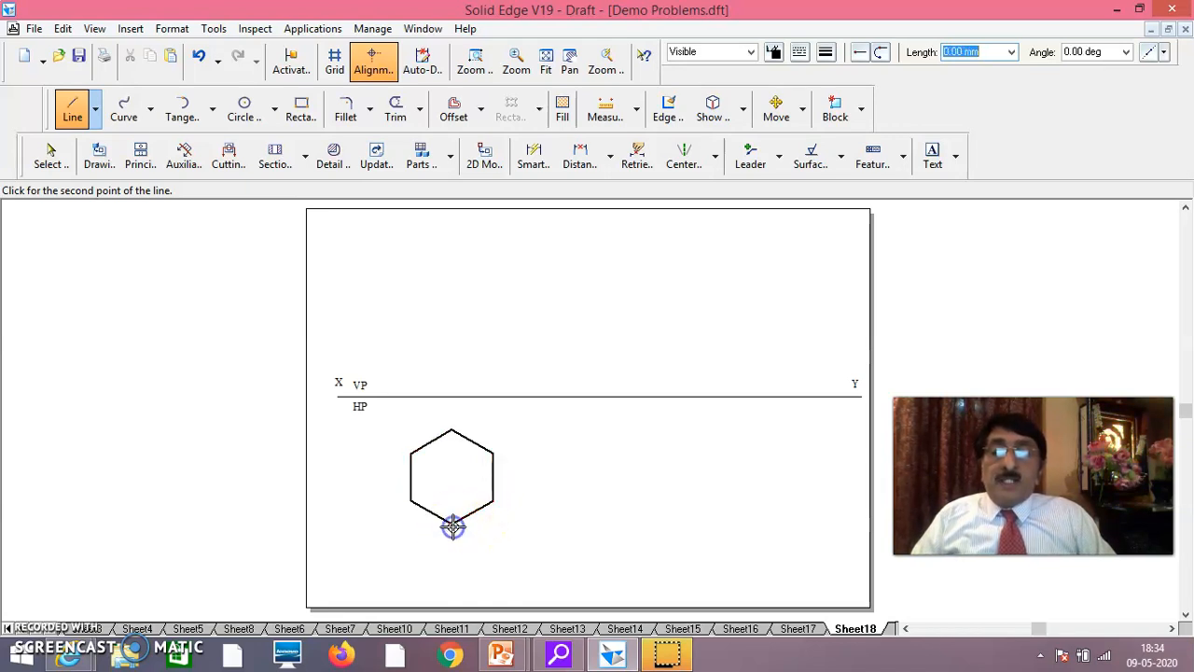
{"action": "right_click", "coordinate": [685, 509]}
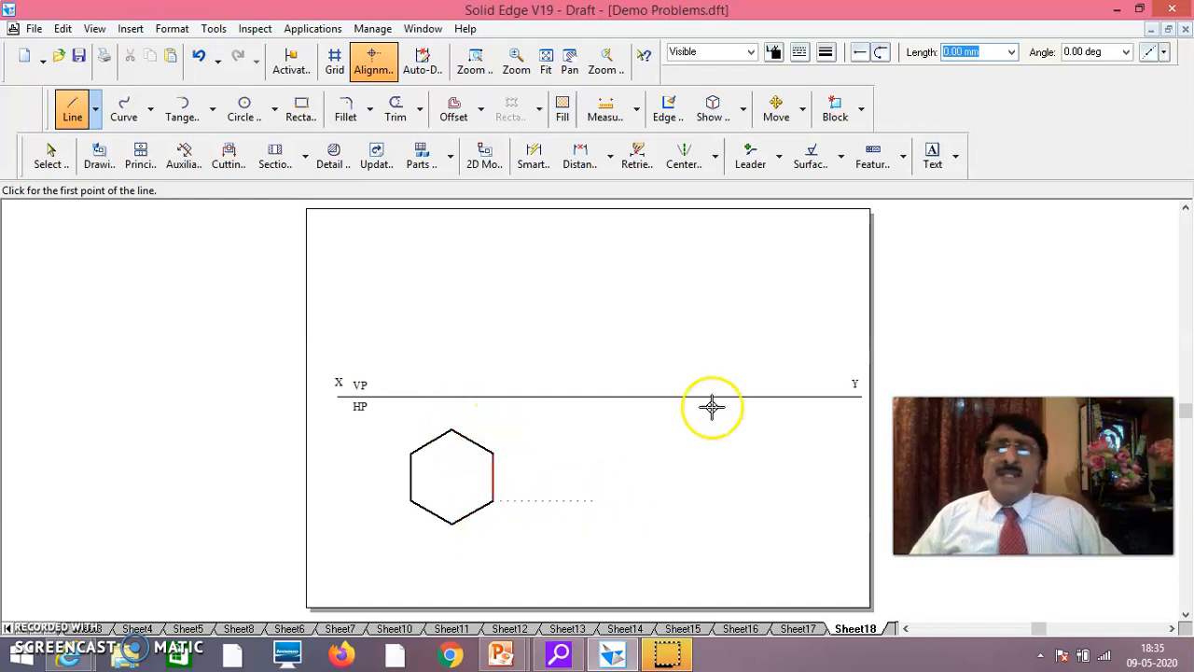
Place six separate text labels a, b, c, d, e and f in the empty area to the right of the hexagon
{"action": "left_click", "coordinate": [932, 156]}
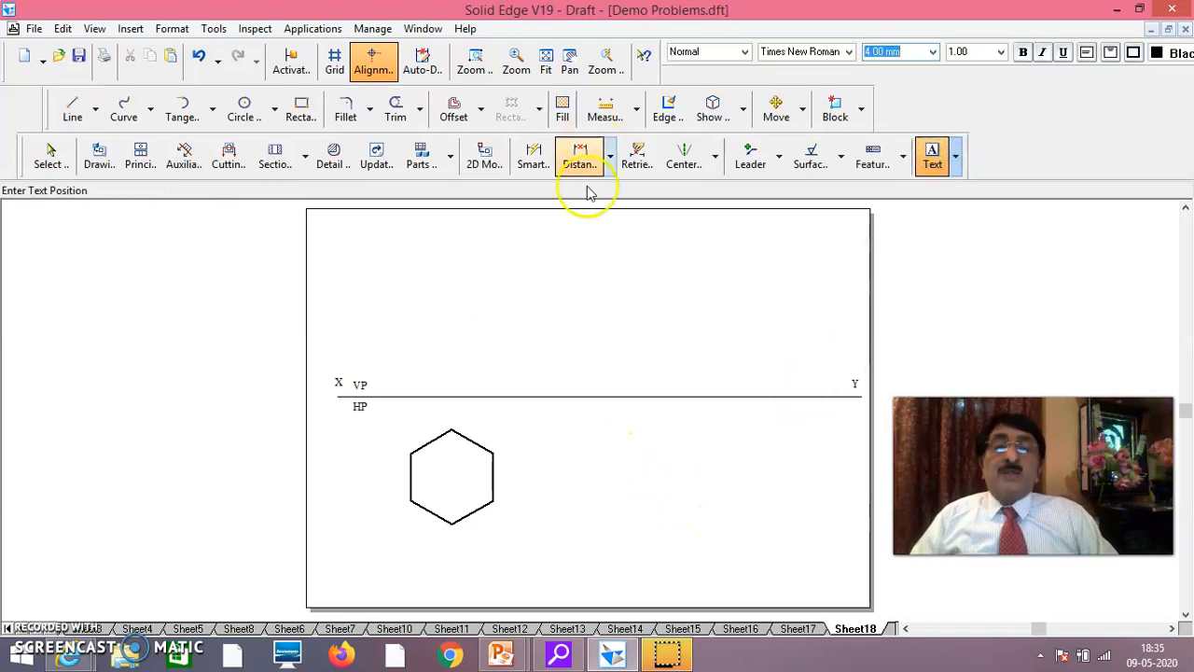
{"action": "left_click", "coordinate": [676, 448]}
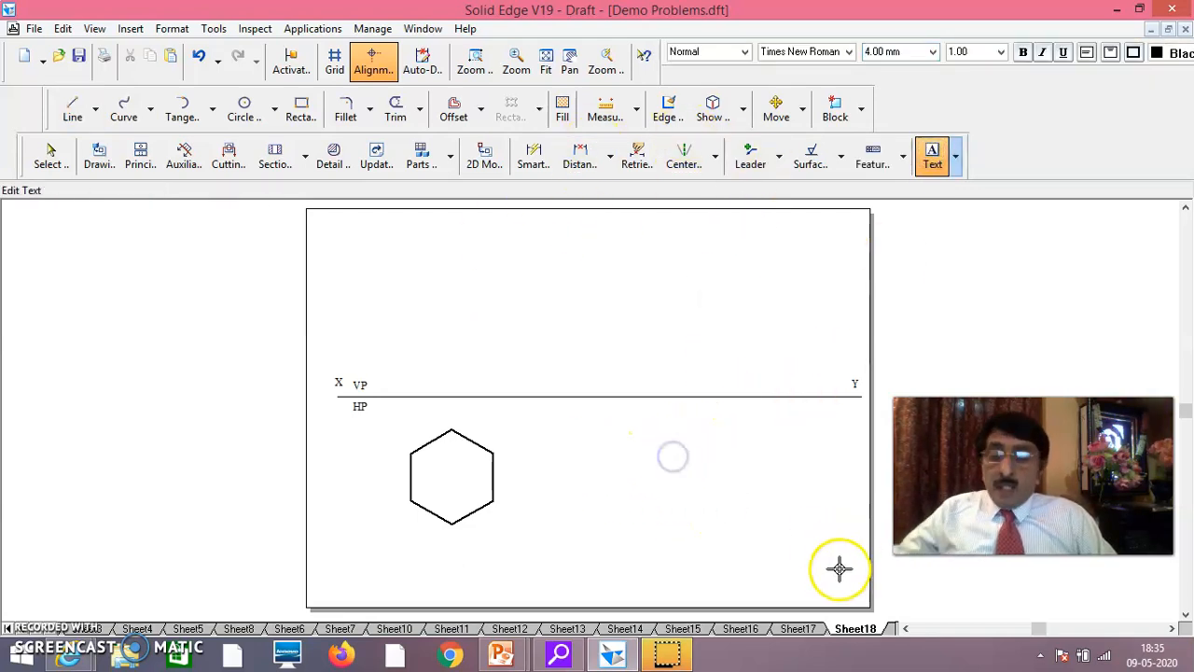
{"action": "type", "text": "a"}
{"action": "left_click", "coordinate": [729, 570]}
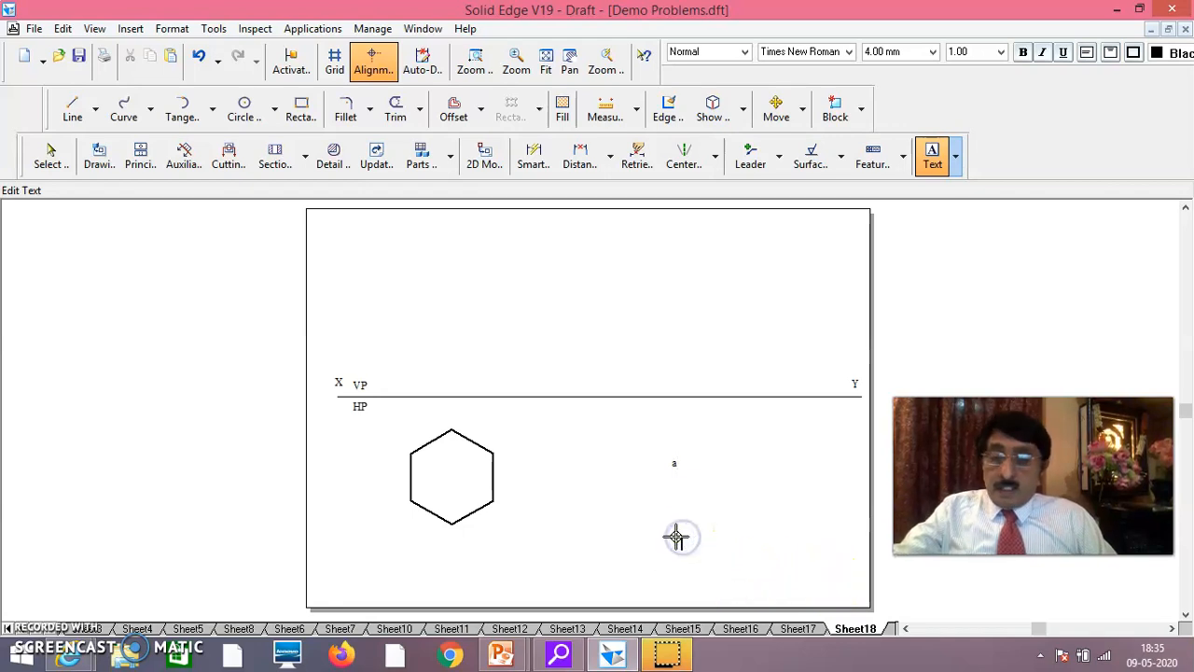
{"action": "type", "text": "b"}
{"action": "left_click", "coordinate": [753, 510]}
{"action": "type", "text": "c"}
{"action": "left_click", "coordinate": [765, 481]}
{"action": "type", "text": "d"}
{"action": "double_click", "coordinate": [727, 432]}
{"action": "type", "text": "e"}
{"action": "left_click", "coordinate": [790, 538]}
{"action": "type", "text": "f"}
Move labels a to f beside the hexagon's vertices, anticlockwise from a at the upper-left corner to f at the top vertex
{"action": "left_click", "coordinate": [51, 154]}
{"action": "left_click_drag", "start_coordinate": [676, 466], "coordinate": [415, 446]}
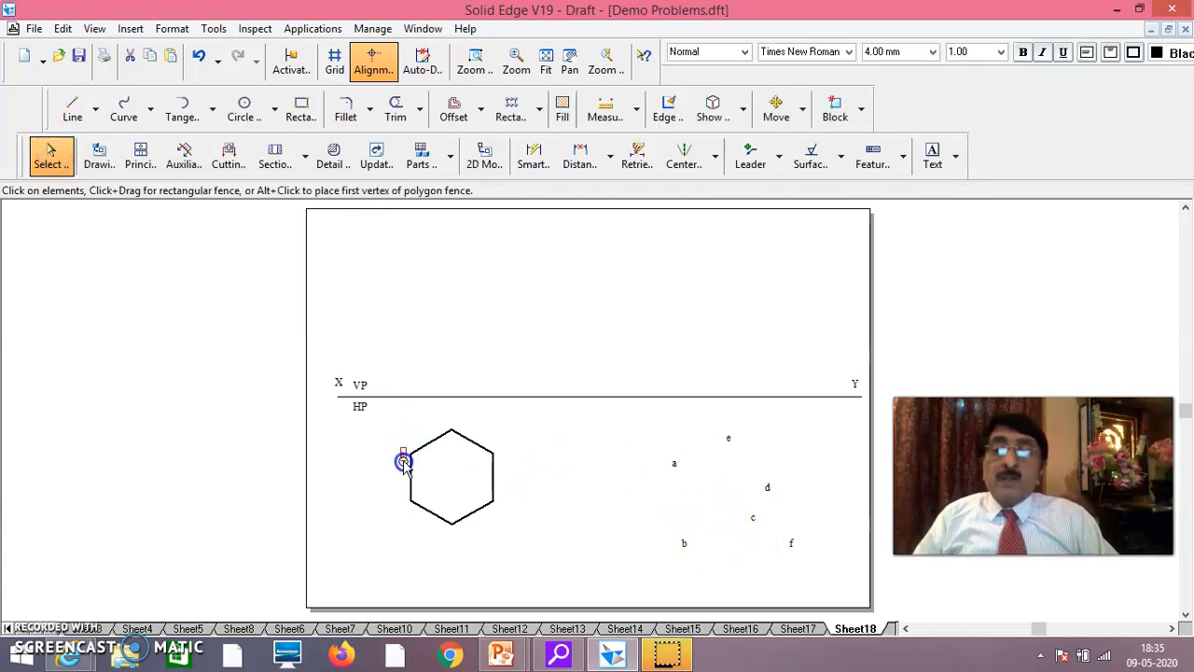
{"action": "left_click_drag", "start_coordinate": [684, 551], "coordinate": [469, 543]}
{"action": "left_click_drag", "start_coordinate": [400, 508], "coordinate": [401, 508]}
{"action": "left_click_drag", "start_coordinate": [752, 526], "coordinate": [453, 539]}
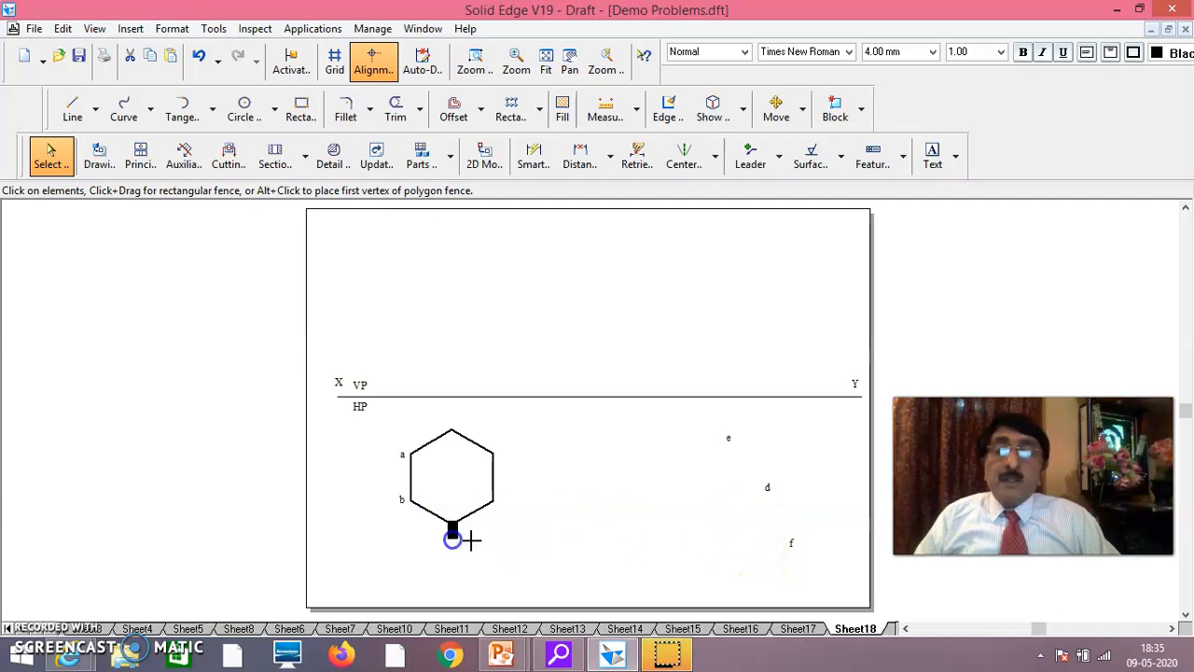
{"action": "left_click_drag", "start_coordinate": [770, 496], "coordinate": [500, 504]}
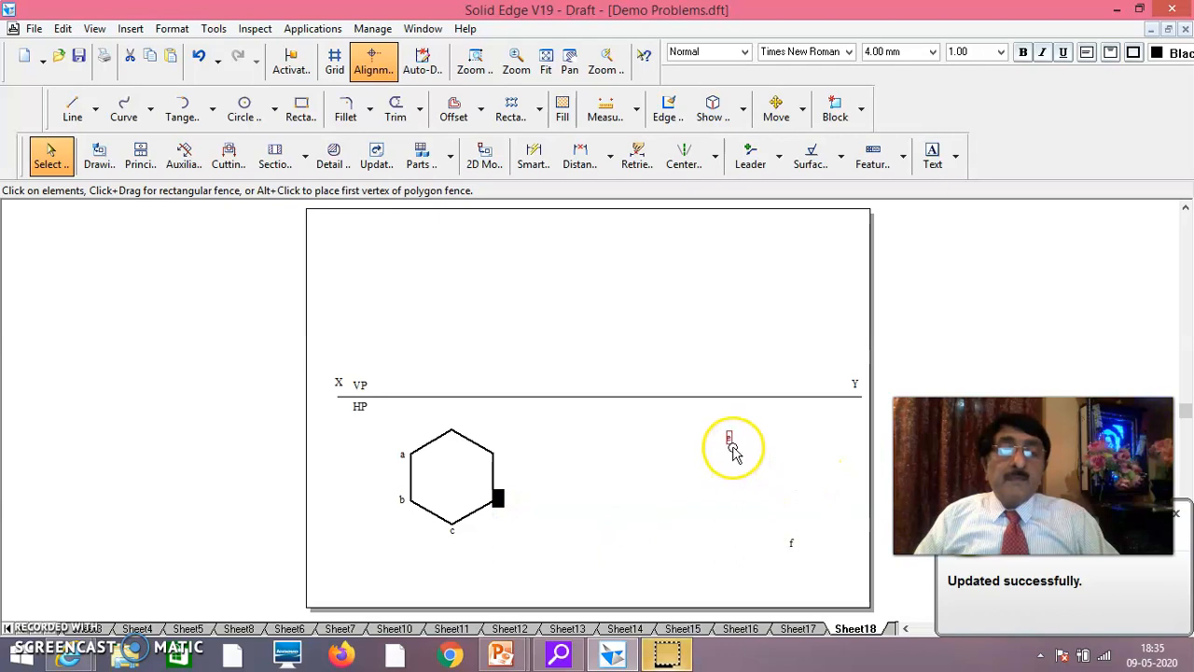
{"action": "left_click", "coordinate": [608, 388]}
{"action": "left_click_drag", "start_coordinate": [509, 462], "coordinate": [504, 468]}
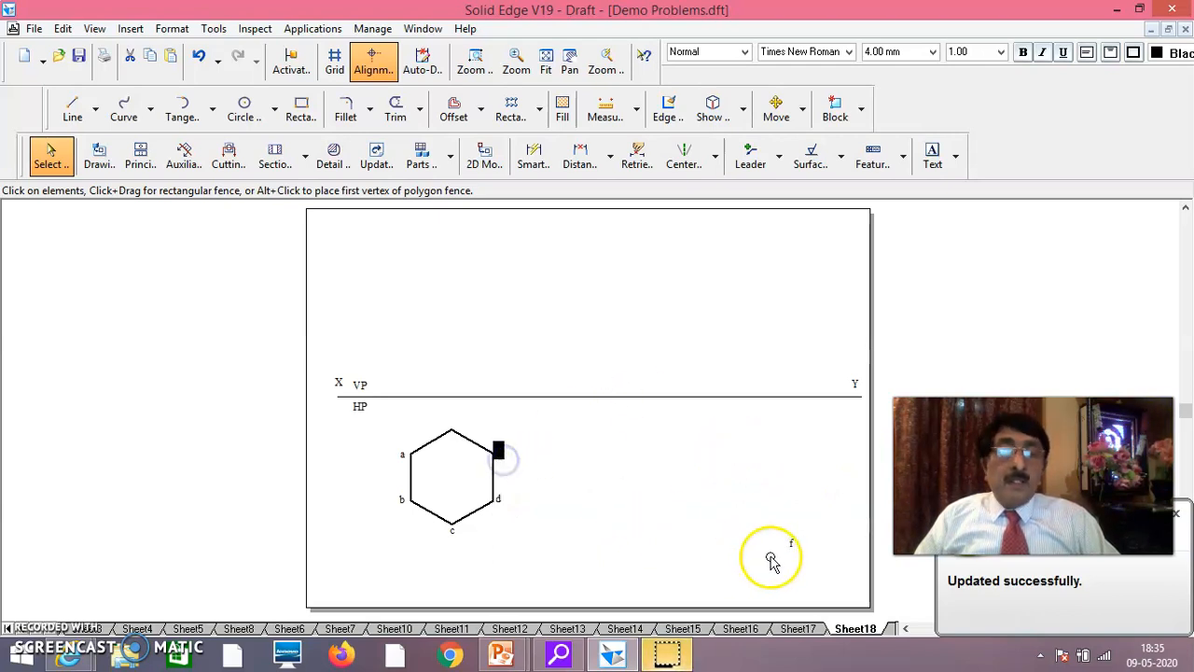
{"action": "left_click_drag", "start_coordinate": [790, 552], "coordinate": [454, 427]}
{"action": "left_click", "coordinate": [619, 457]}
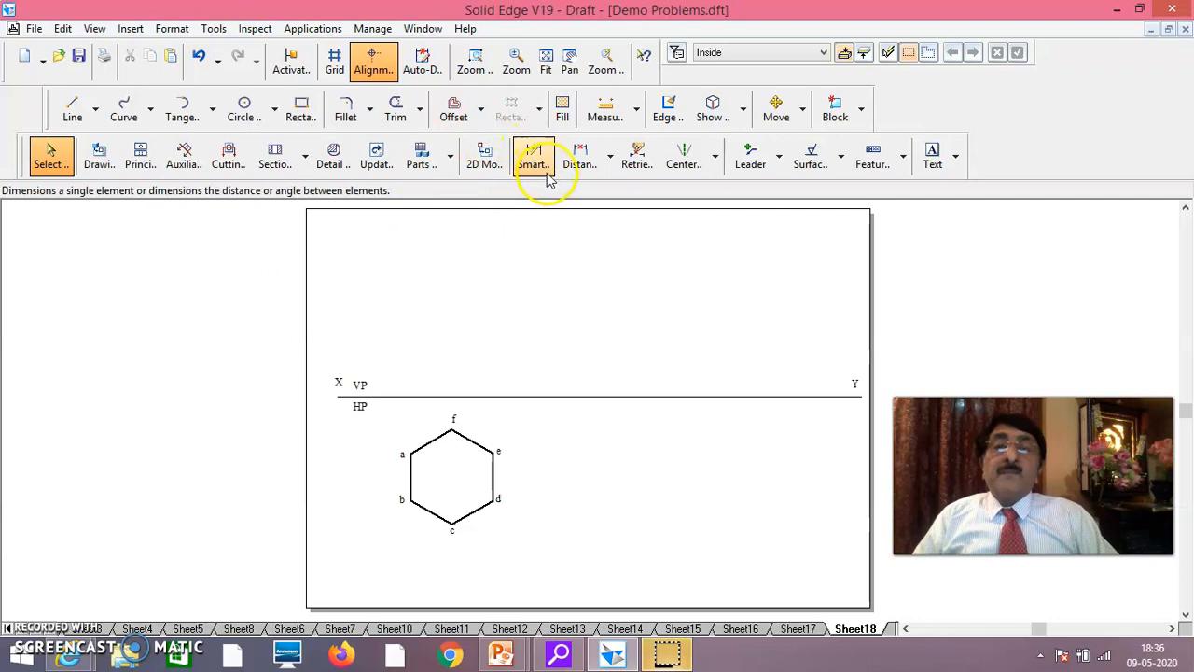
Draw a vertical projector line from hexagon corner a up to the XY reference line
{"action": "left_click", "coordinate": [474, 62]}
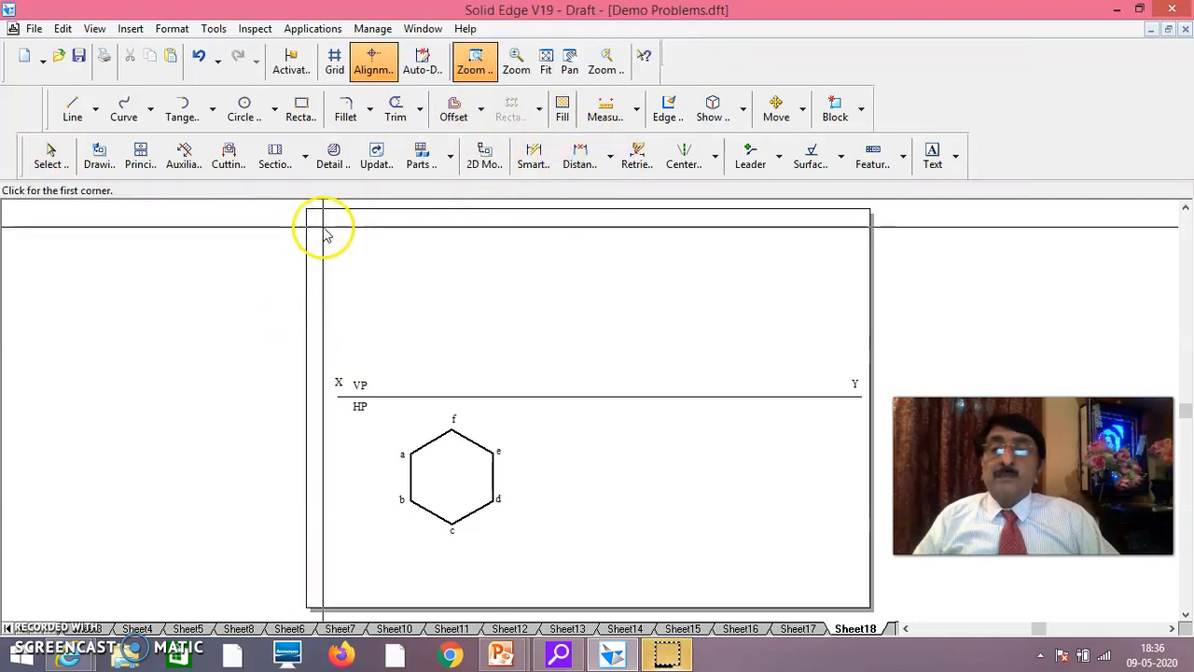
{"action": "left_click_drag", "start_coordinate": [324, 228], "coordinate": [846, 559]}
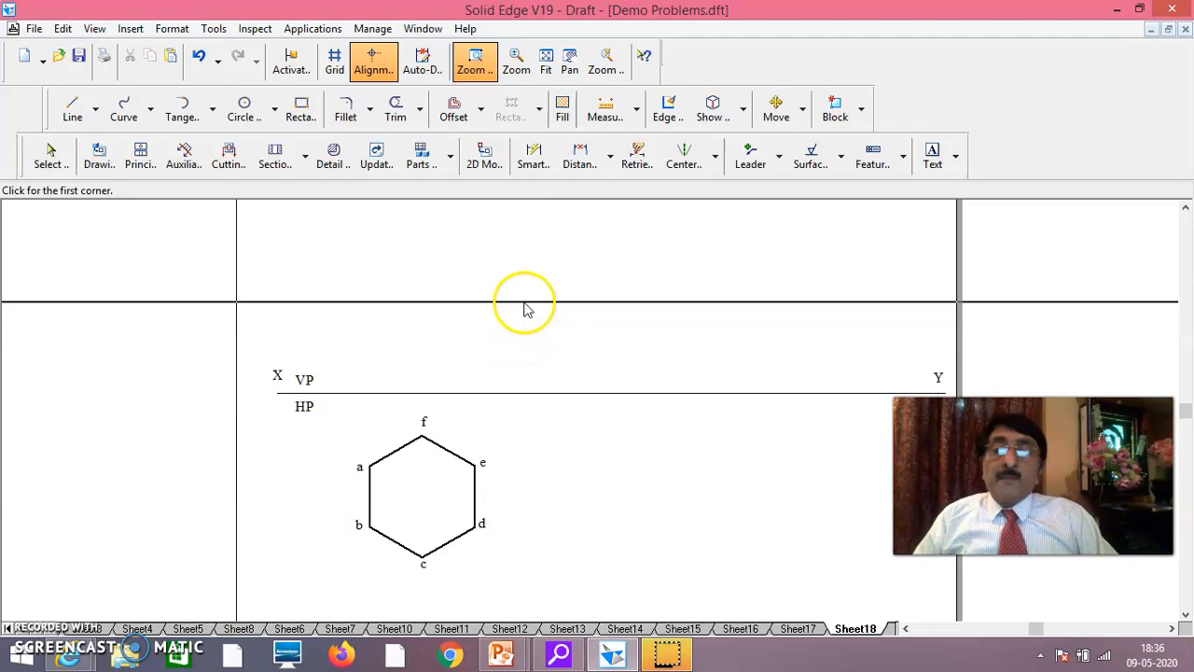
{"action": "left_click", "coordinate": [70, 110]}
{"action": "left_click", "coordinate": [369, 466]}
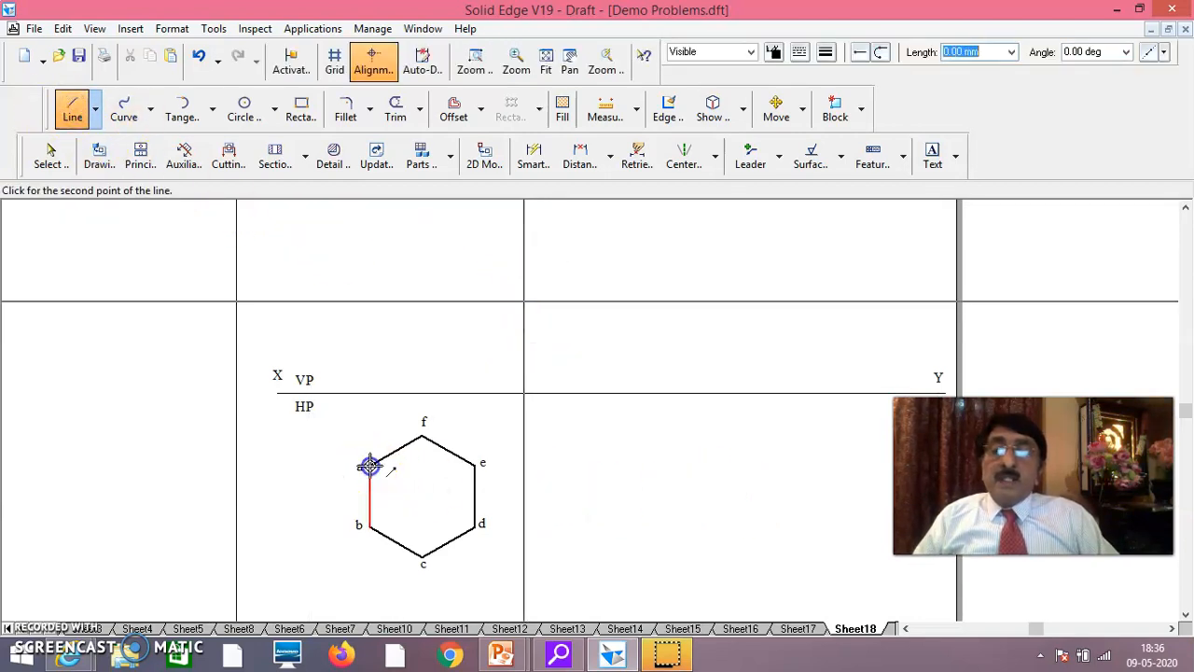
{"action": "left_click", "coordinate": [371, 393]}
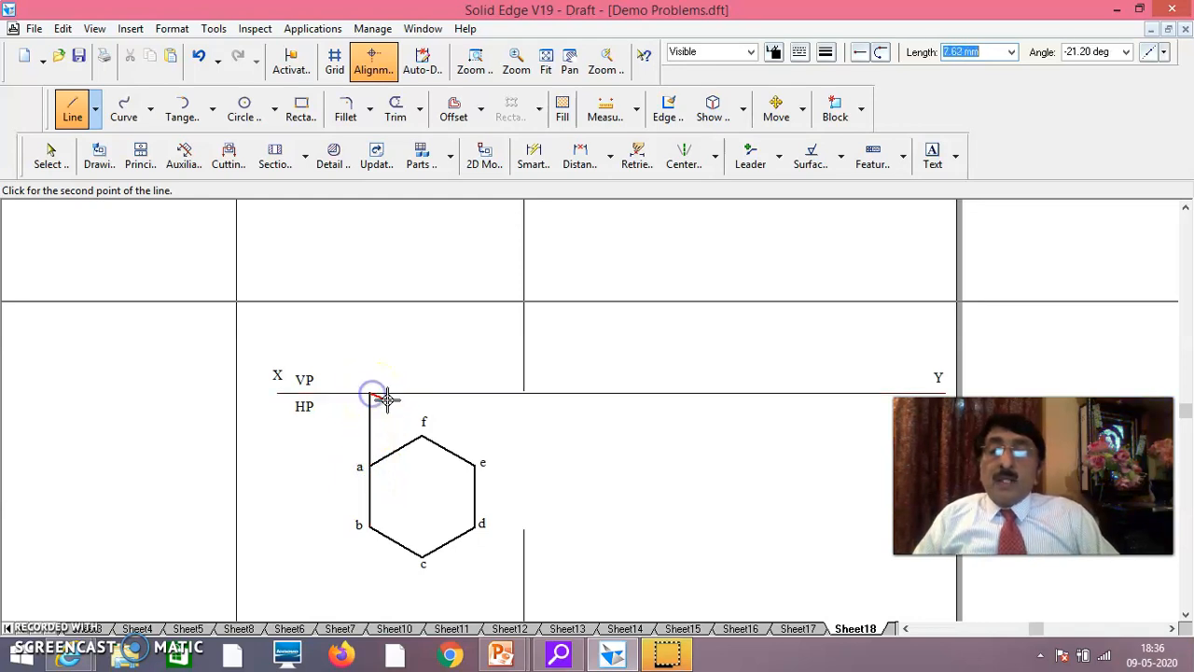
{"action": "right_click", "coordinate": [387, 399]}
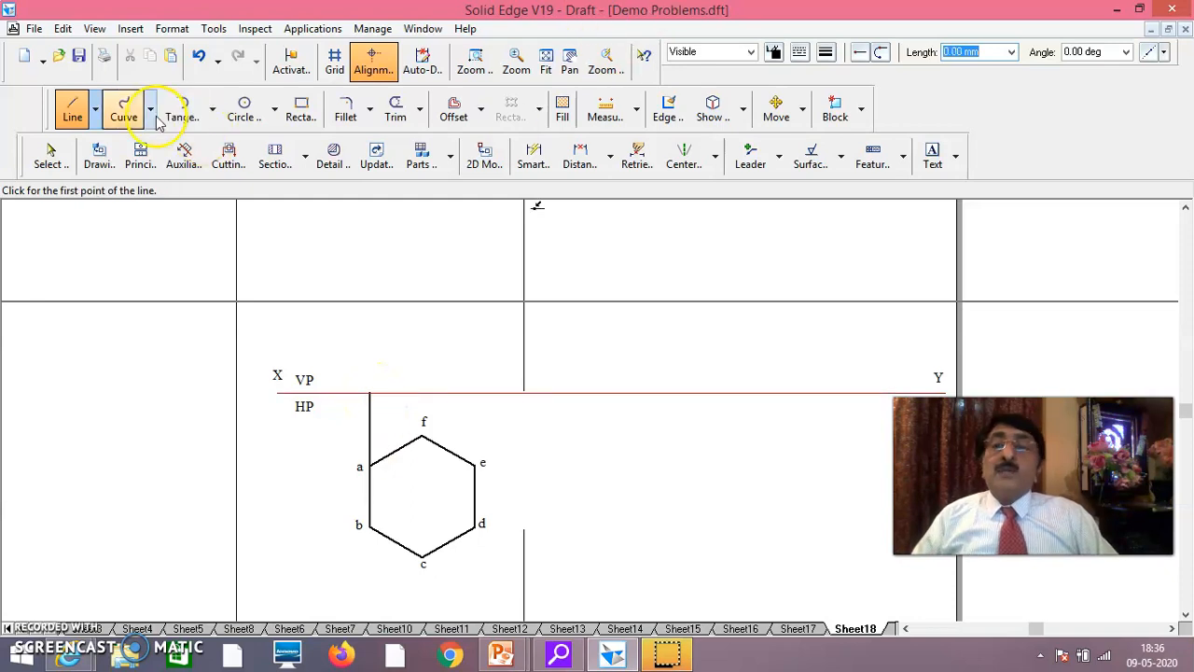
Set the line width of the projector from corner a to 0.13 mm
{"action": "left_click", "coordinate": [53, 154]}
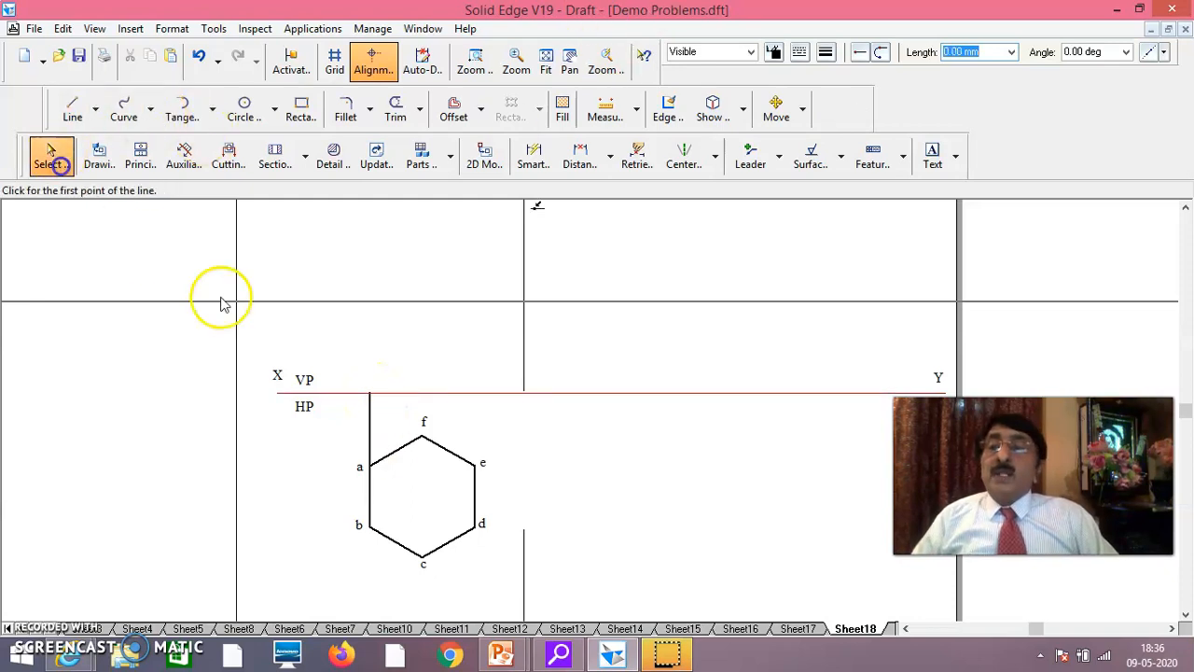
{"action": "left_click", "coordinate": [368, 424]}
{"action": "left_click", "coordinate": [826, 51]}
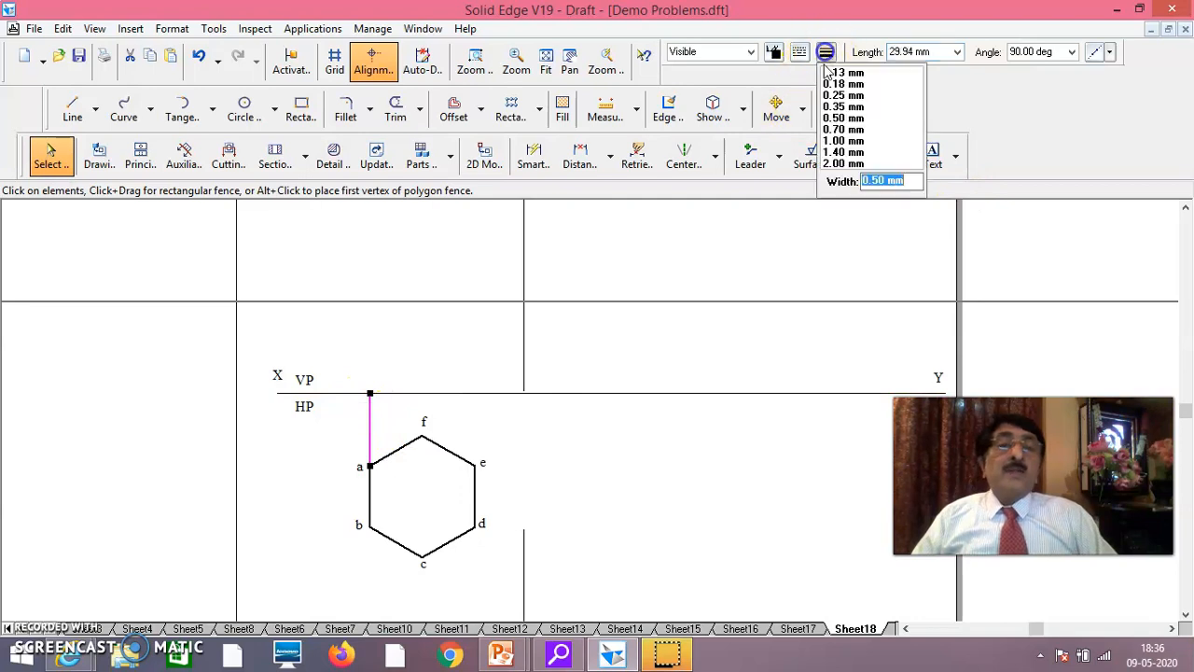
{"action": "left_click", "coordinate": [826, 74]}
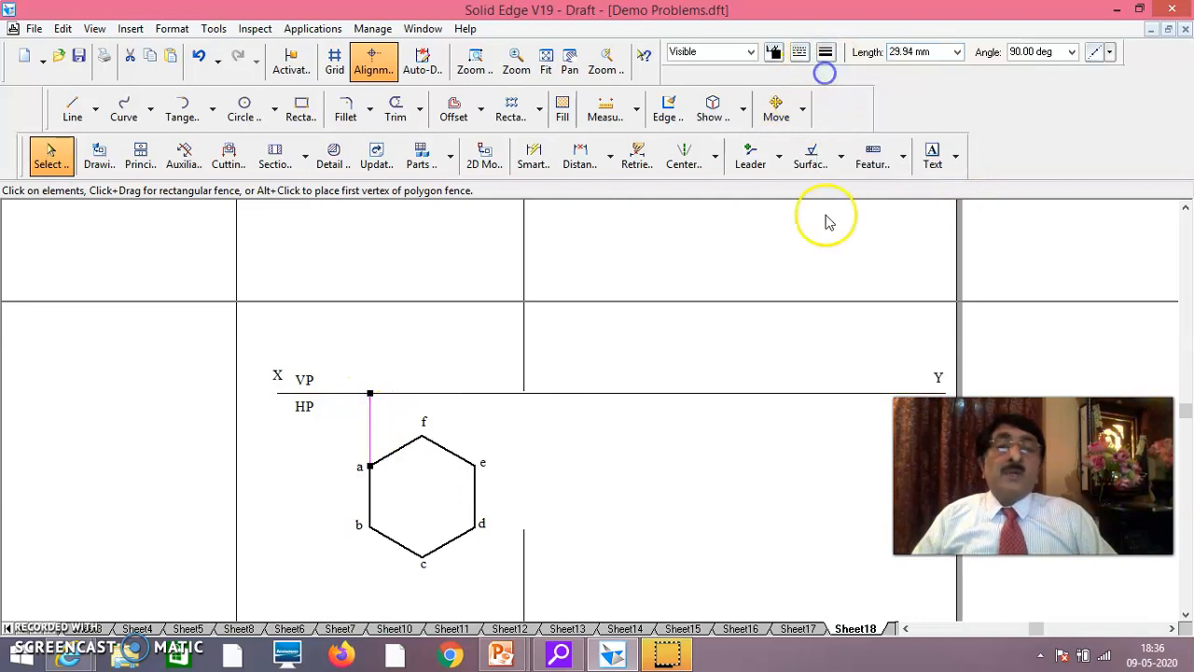
{"action": "left_click", "coordinate": [678, 325]}
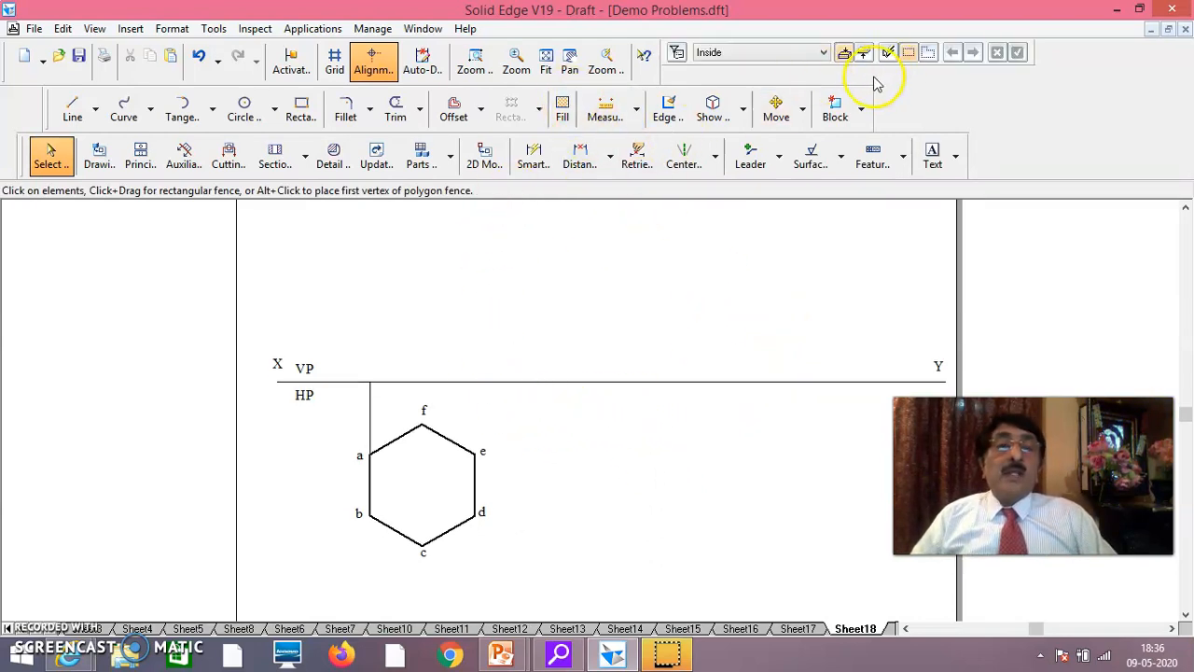
Draw 0.13 mm wide vertical projectors from hexagon corners f and e up to the XY line
{"action": "left_click", "coordinate": [72, 108]}
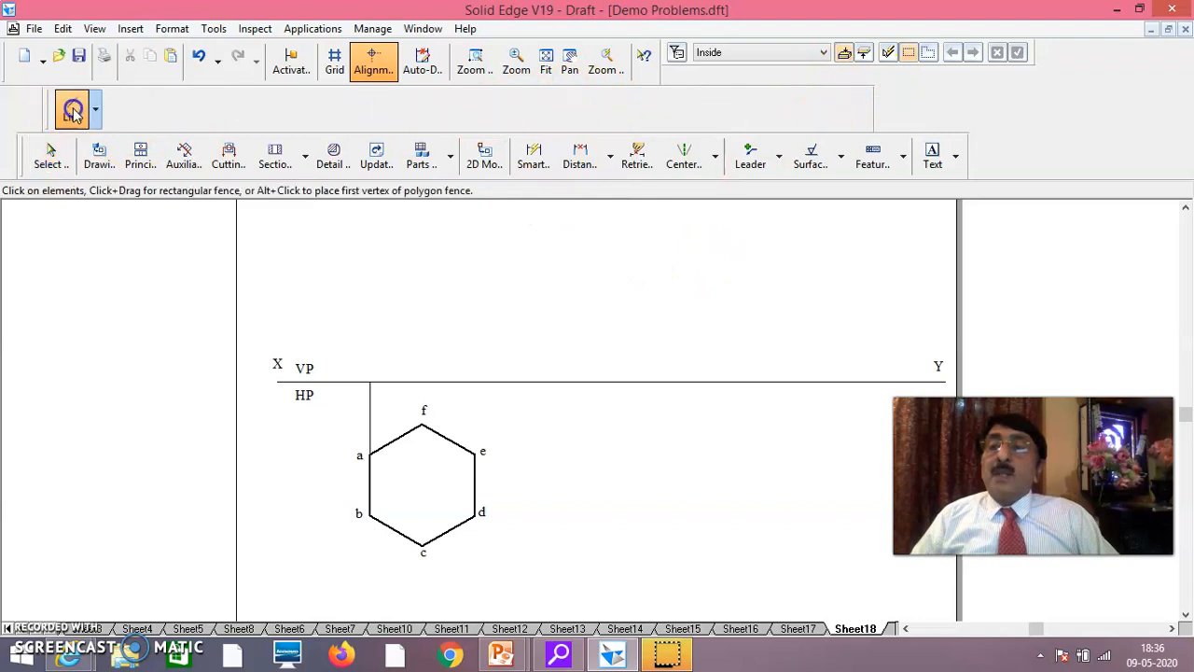
{"action": "left_click", "coordinate": [826, 53]}
{"action": "left_click", "coordinate": [837, 74]}
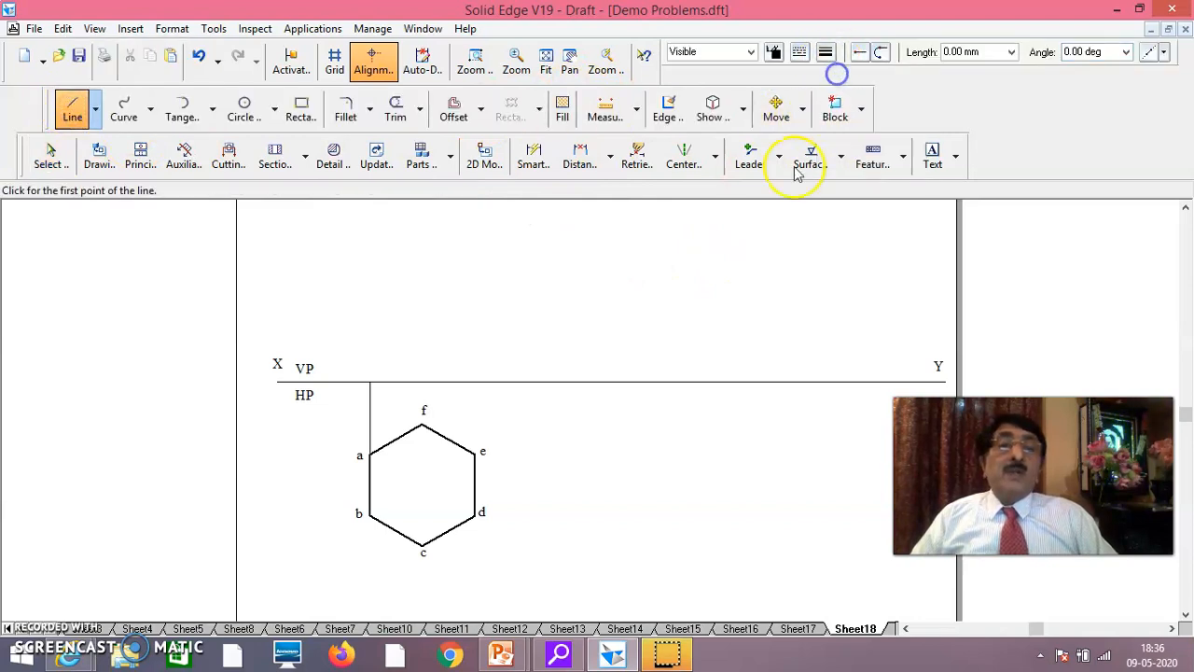
{"action": "left_click", "coordinate": [422, 425]}
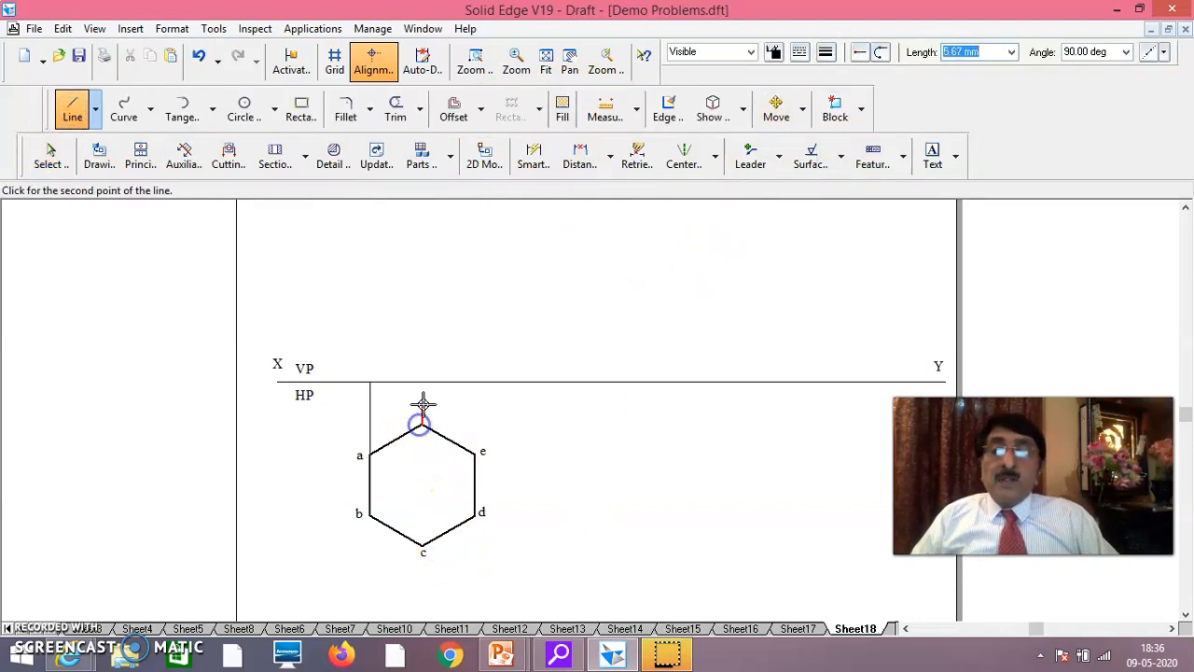
{"action": "left_click", "coordinate": [425, 384]}
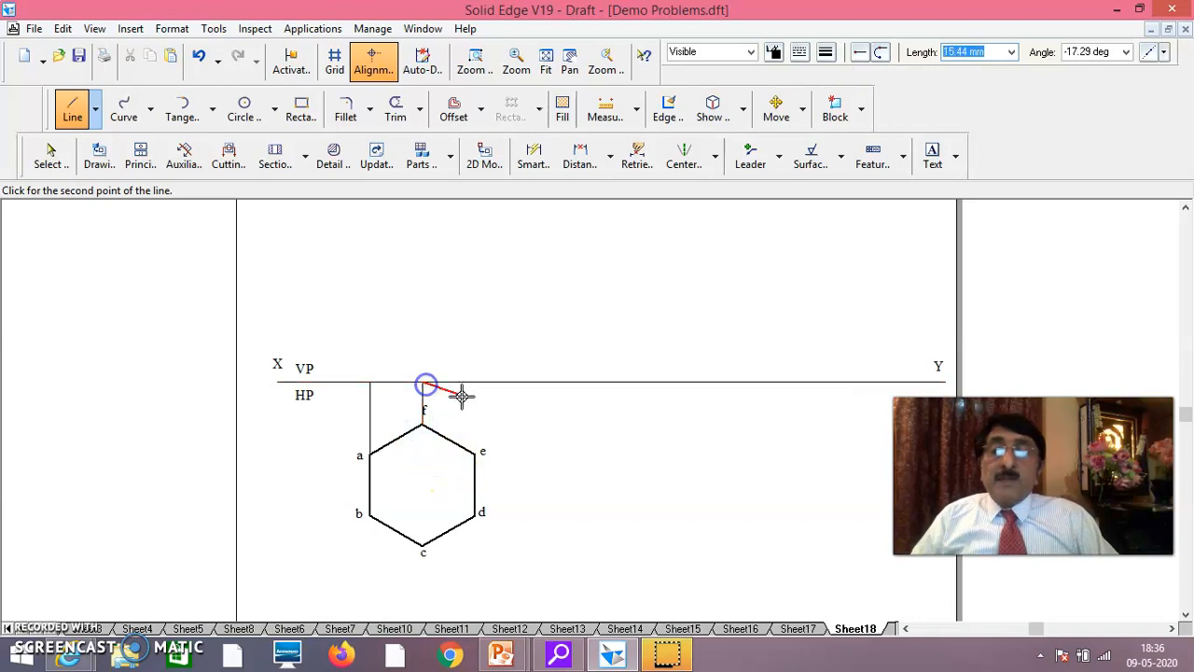
{"action": "right_click", "coordinate": [488, 419]}
{"action": "left_click", "coordinate": [475, 452]}
{"action": "left_click", "coordinate": [478, 382]}
{"action": "right_click", "coordinate": [537, 418]}
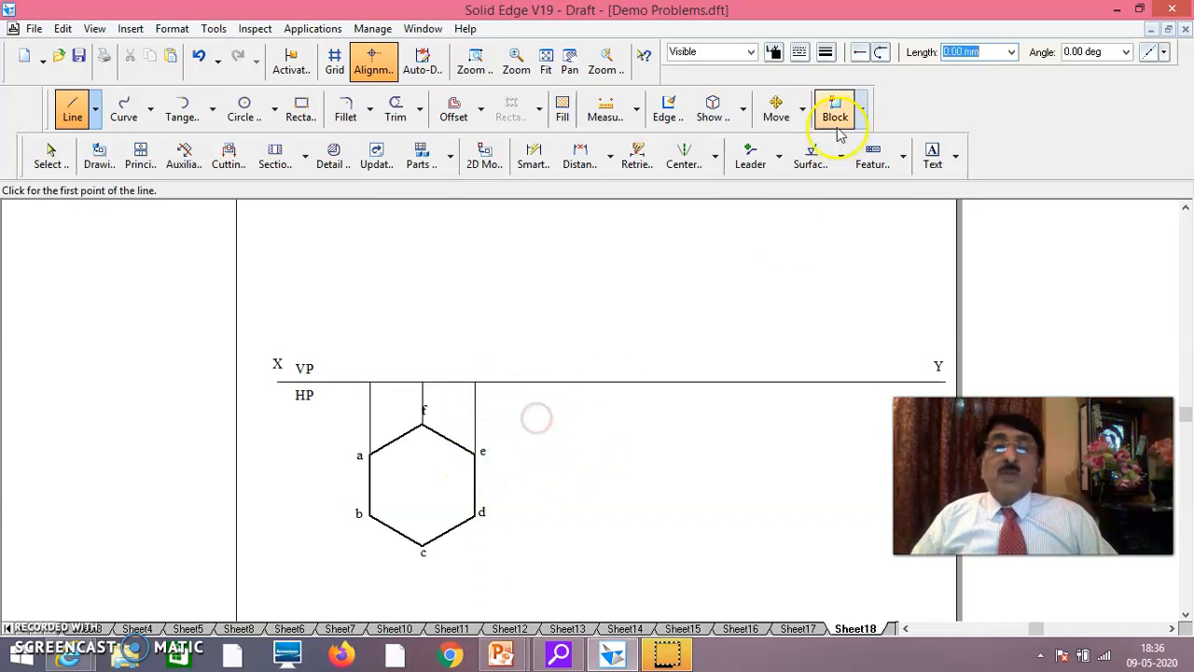
Draw the front view as 0.50 mm wide line segments on XY, joining the projectors of a, f and e
{"action": "left_click", "coordinate": [826, 53]}
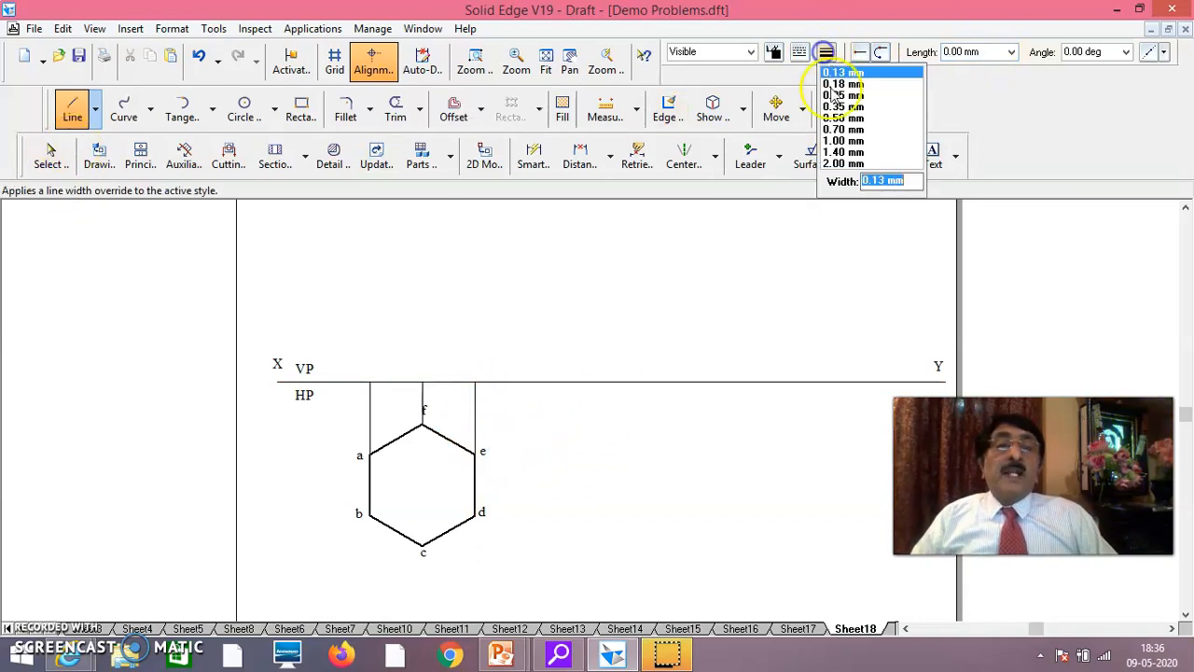
{"action": "left_click", "coordinate": [842, 120]}
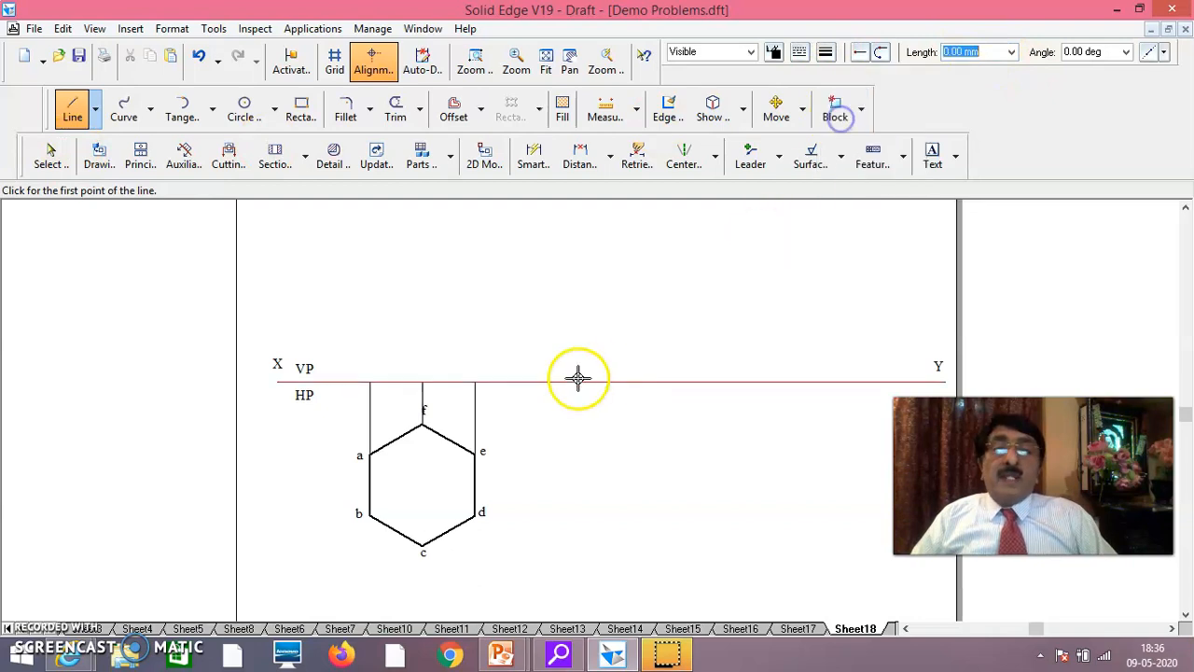
{"action": "left_click", "coordinate": [370, 383]}
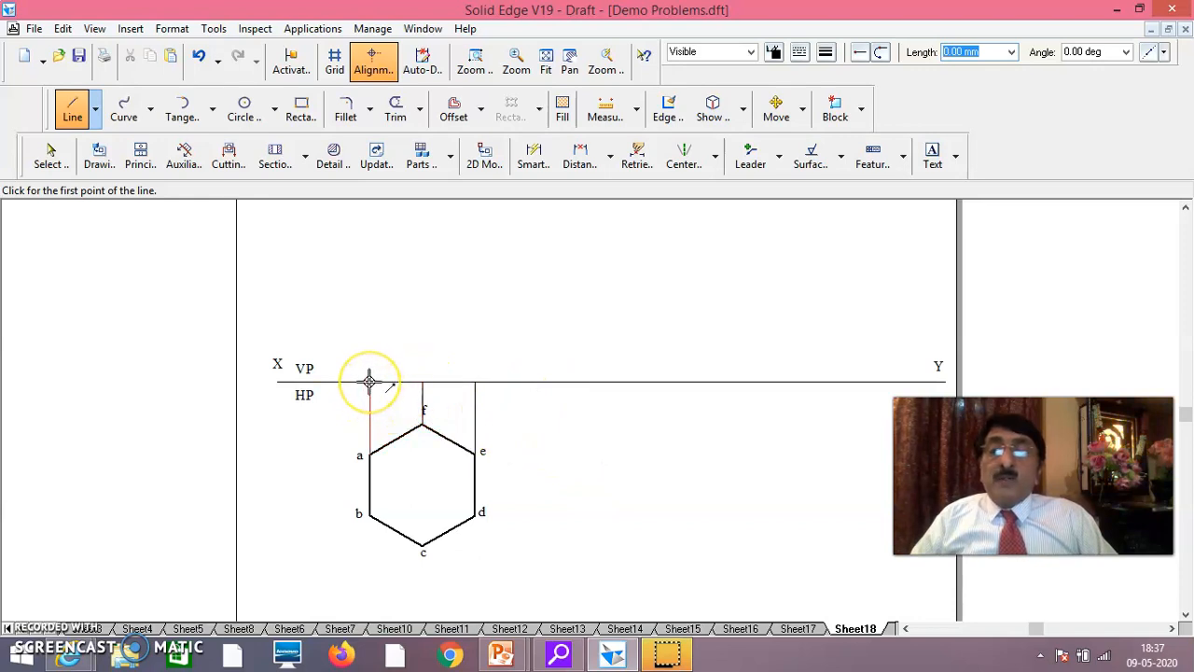
{"action": "left_click_drag", "start_coordinate": [370, 381], "coordinate": [421, 383]}
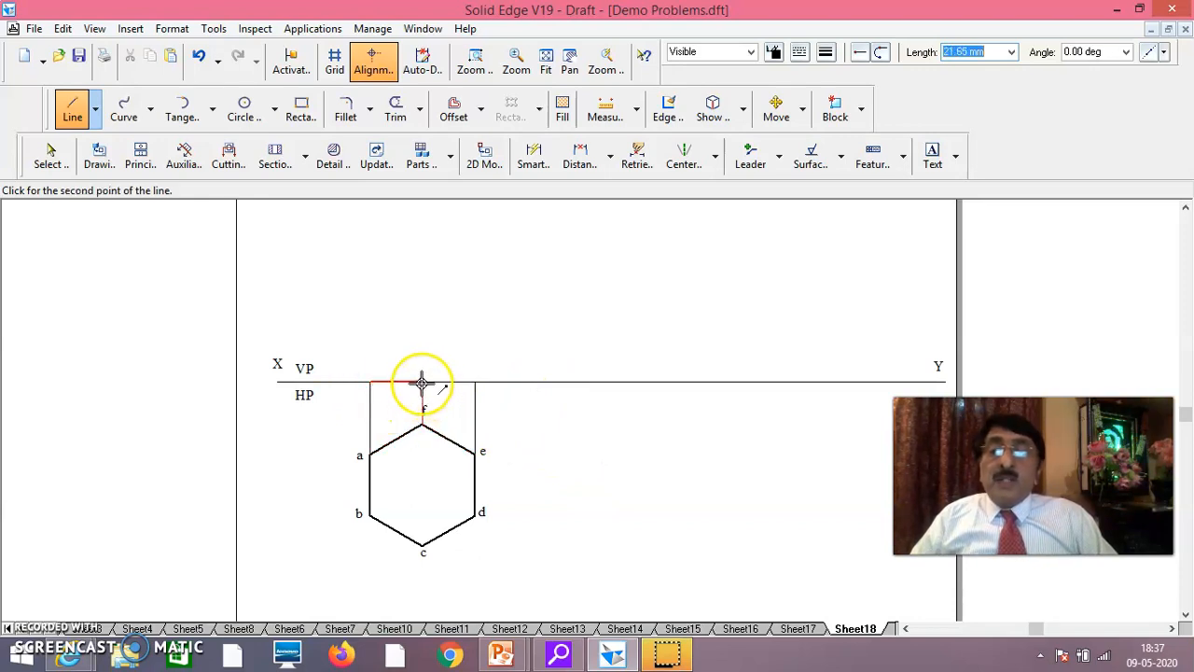
{"action": "left_click", "coordinate": [477, 382]}
{"action": "right_click", "coordinate": [498, 331]}
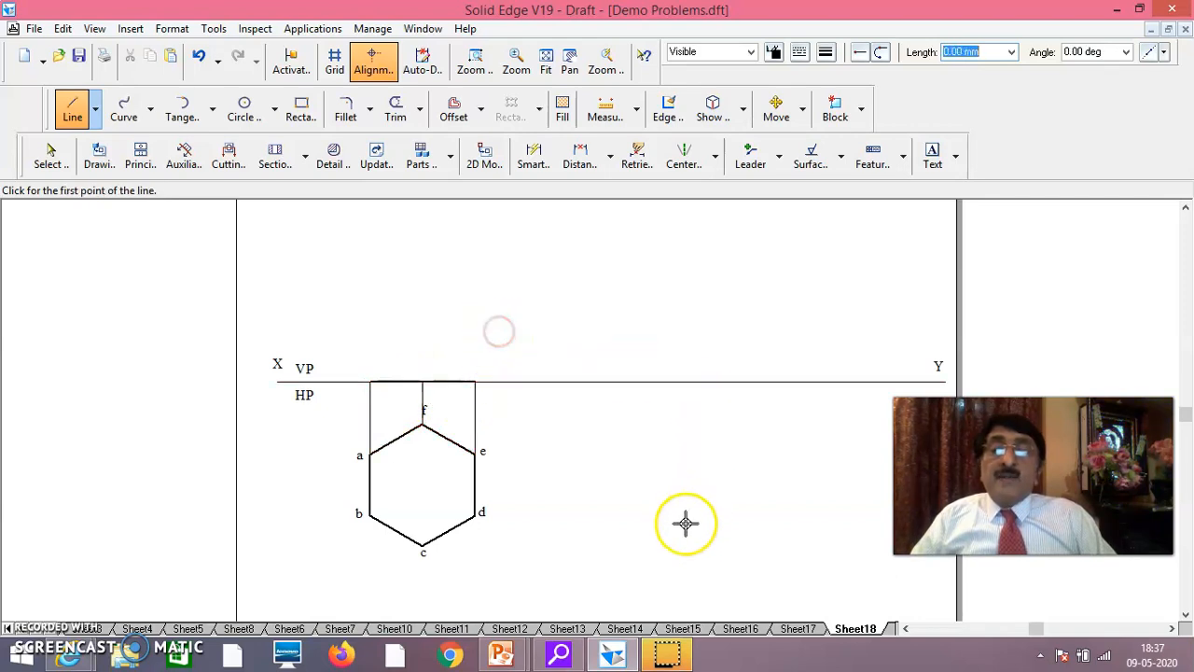
Shift label f slightly so that it clears the projector at the hexagon's top vertex
{"action": "left_click", "coordinate": [51, 156]}
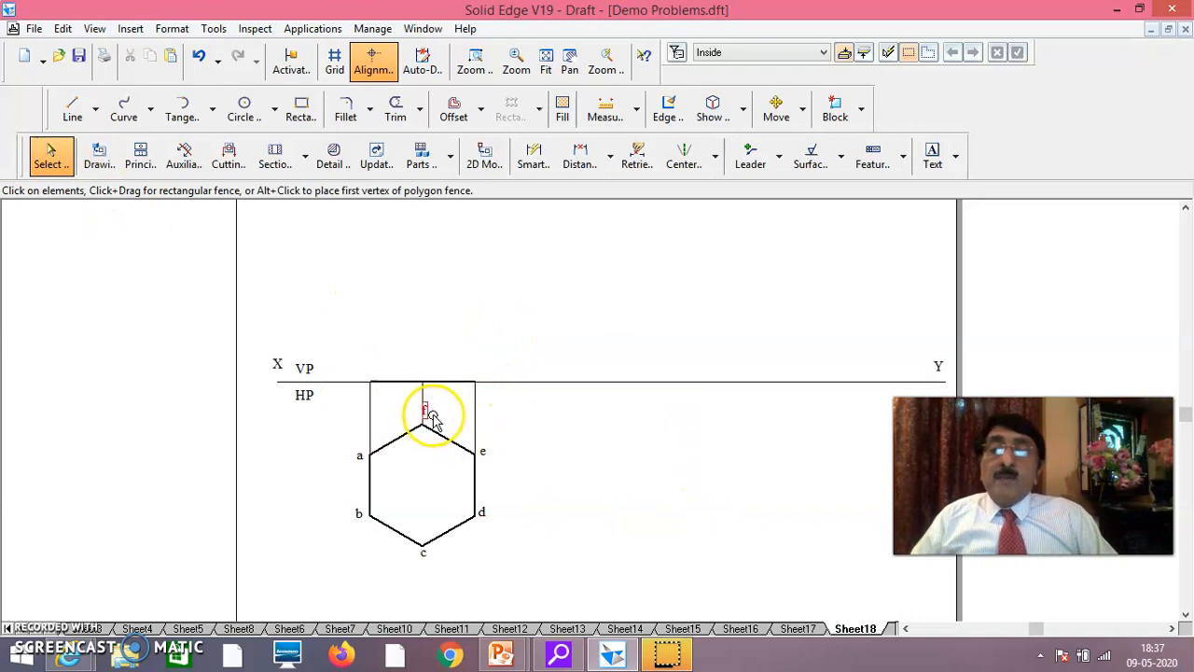
{"action": "left_click", "coordinate": [432, 419]}
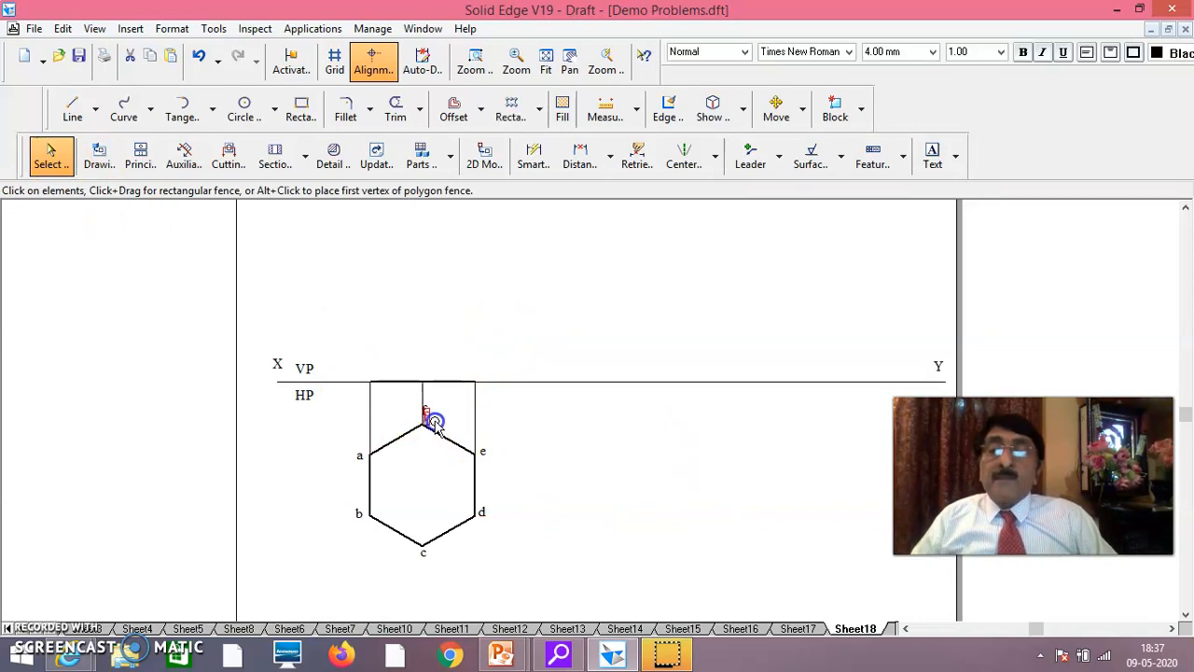
{"action": "left_click", "coordinate": [557, 421]}
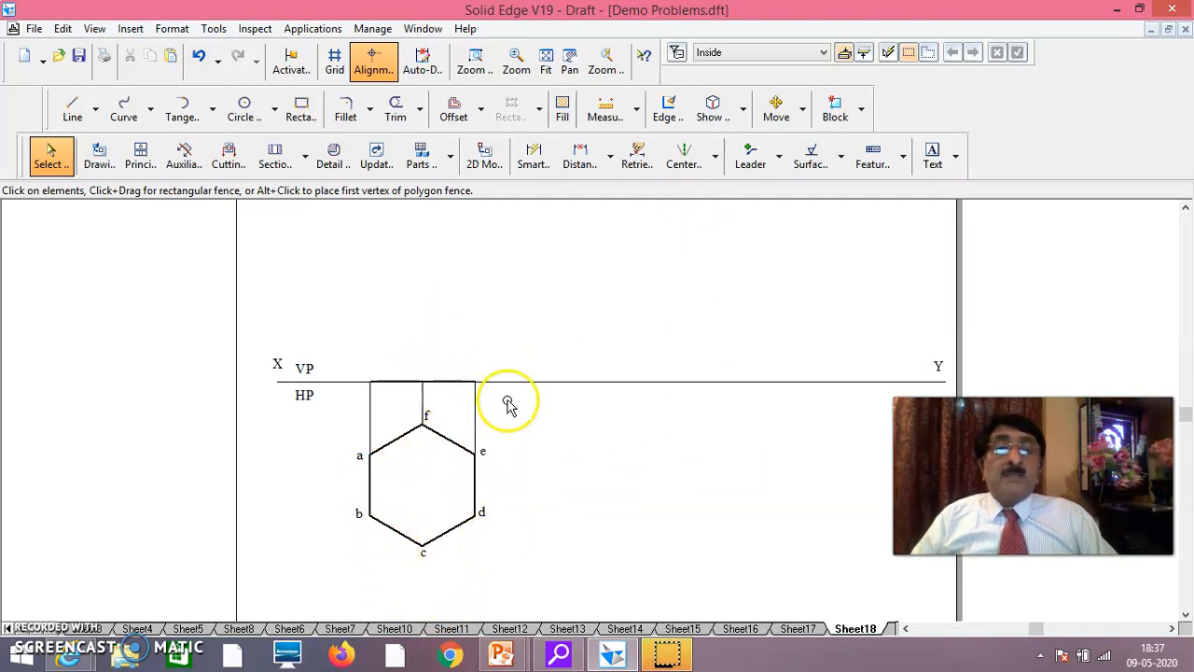
Create text labels b'(a'), c'(f') and d'(e') and position them in that order above the front view line's three projector points
{"action": "left_click", "coordinate": [933, 155]}
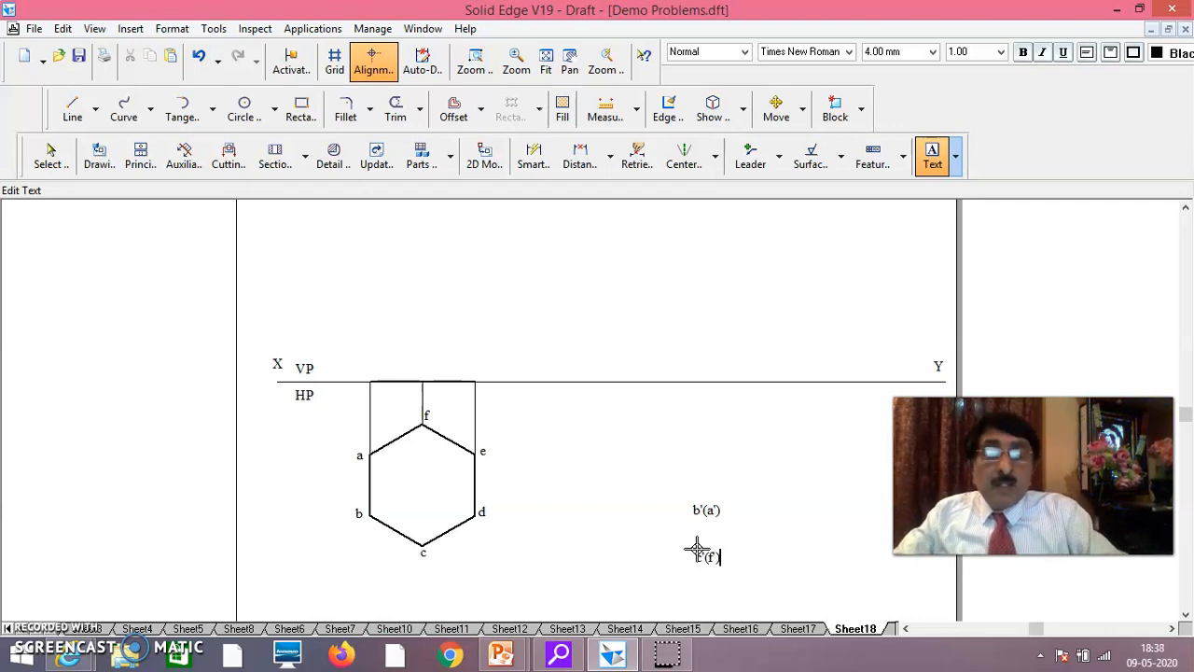
{"action": "left_click", "coordinate": [813, 536]}
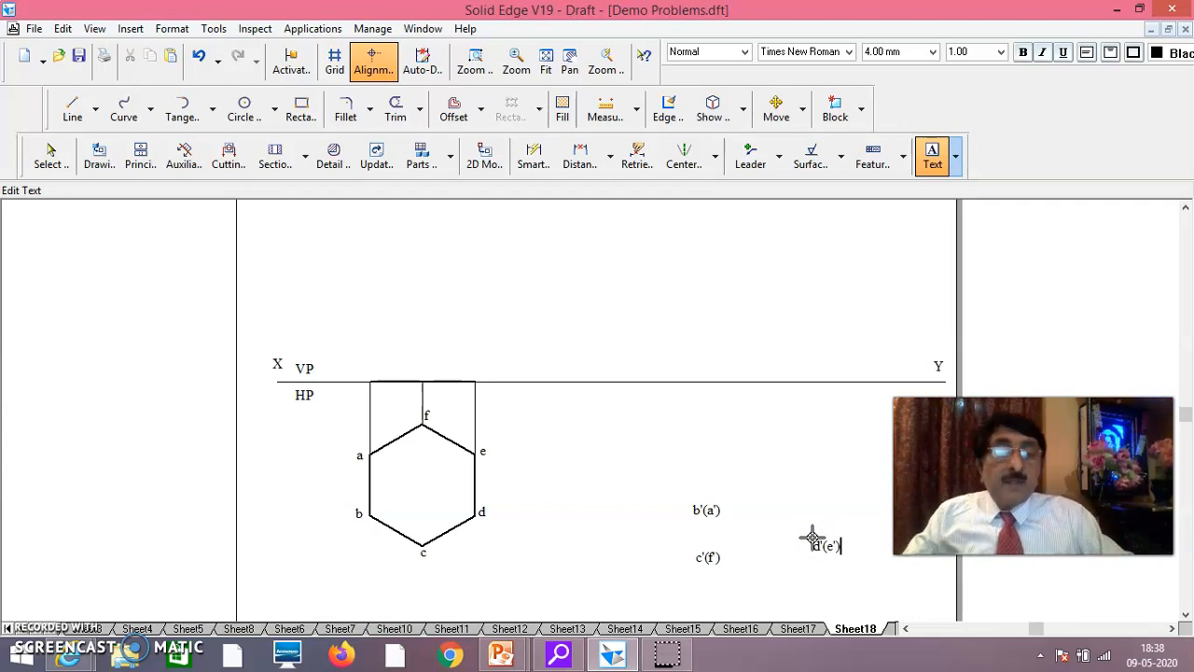
{"action": "left_click", "coordinate": [51, 157]}
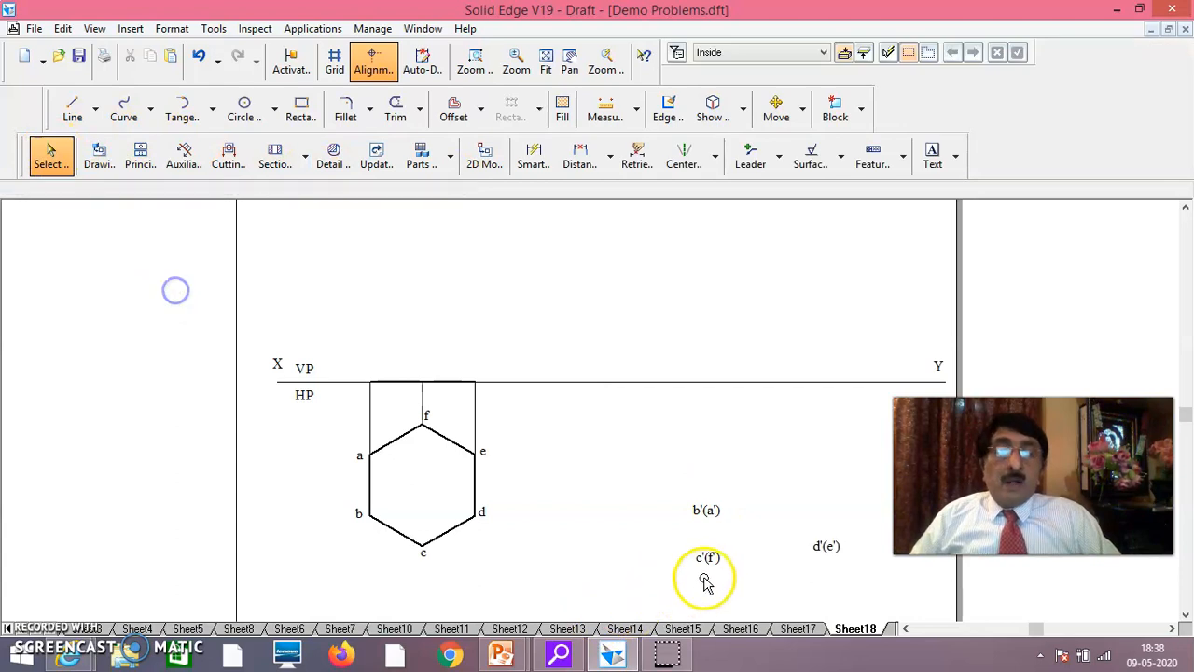
{"action": "left_click", "coordinate": [706, 512]}
{"action": "left_click_drag", "start_coordinate": [374, 371], "coordinate": [364, 371]}
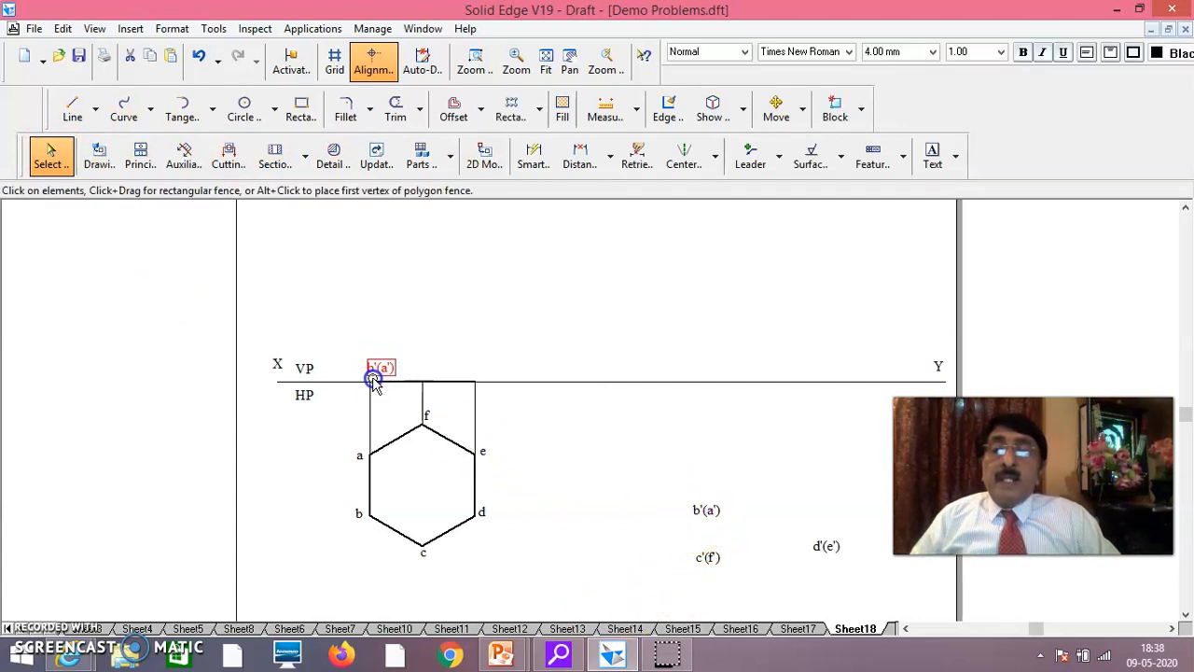
{"action": "left_click_drag", "start_coordinate": [374, 383], "coordinate": [373, 383]}
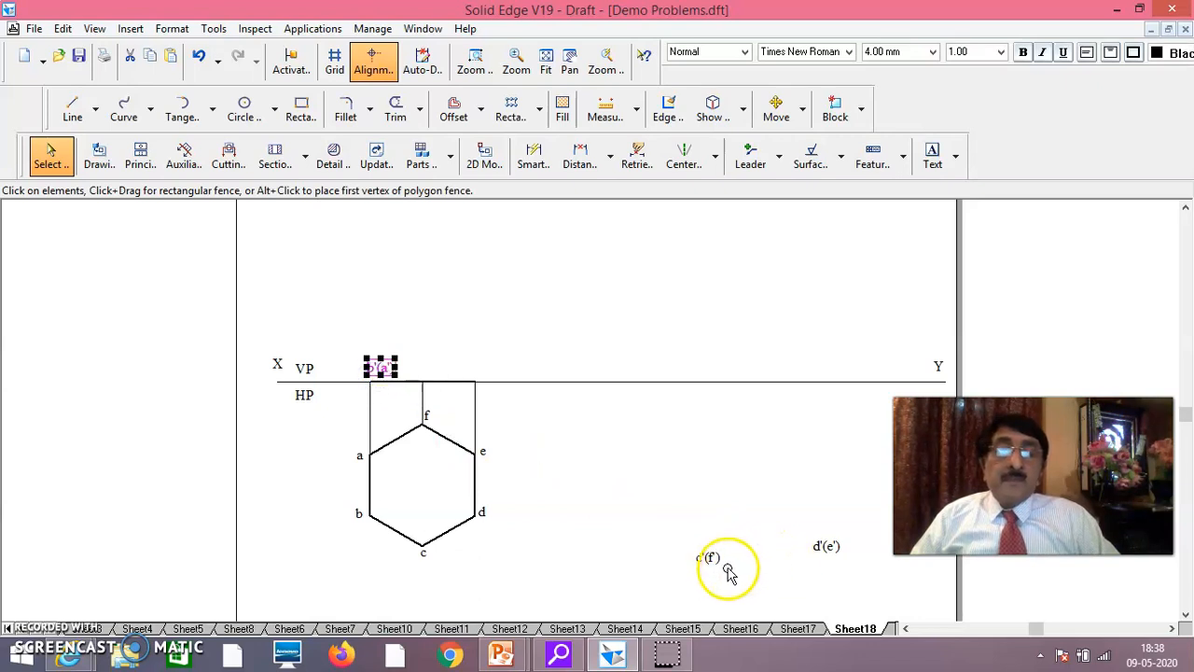
{"action": "left_click_drag", "start_coordinate": [722, 568], "coordinate": [442, 378]}
{"action": "left_click_drag", "start_coordinate": [834, 559], "coordinate": [485, 382]}
{"action": "left_click", "coordinate": [634, 455]}
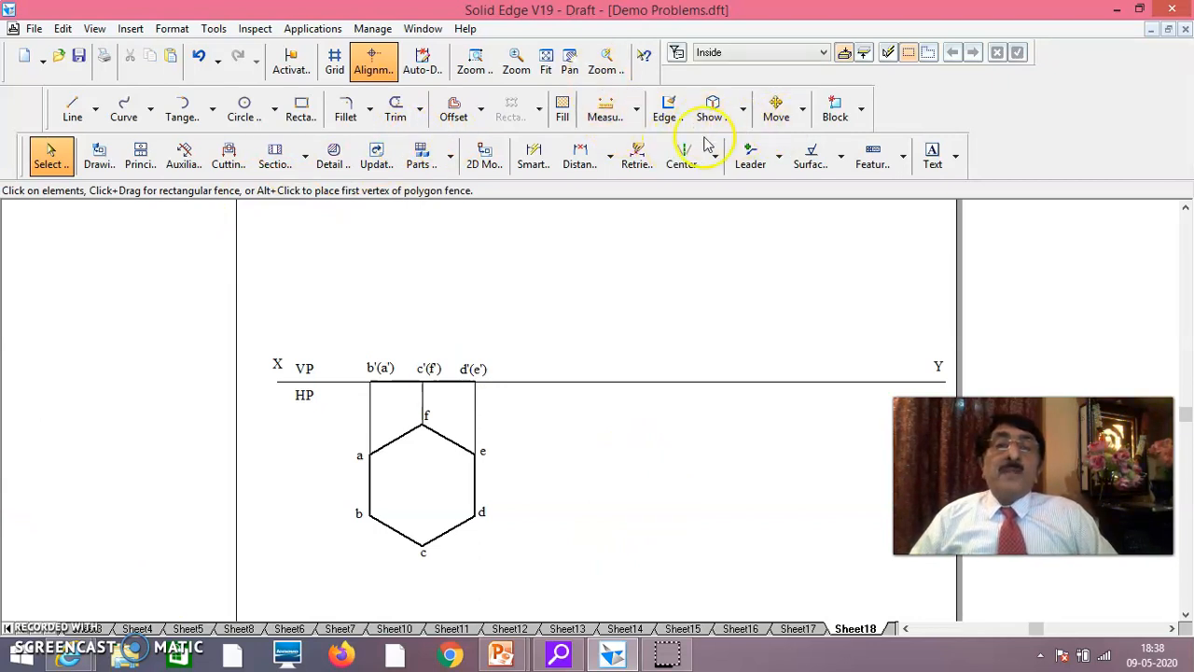
Dimension the length of hexagon edge ab, placing the dimension outside the hexagon beside that edge
{"action": "left_click", "coordinate": [532, 157]}
{"action": "left_click", "coordinate": [371, 485]}
{"action": "left_click", "coordinate": [344, 484]}
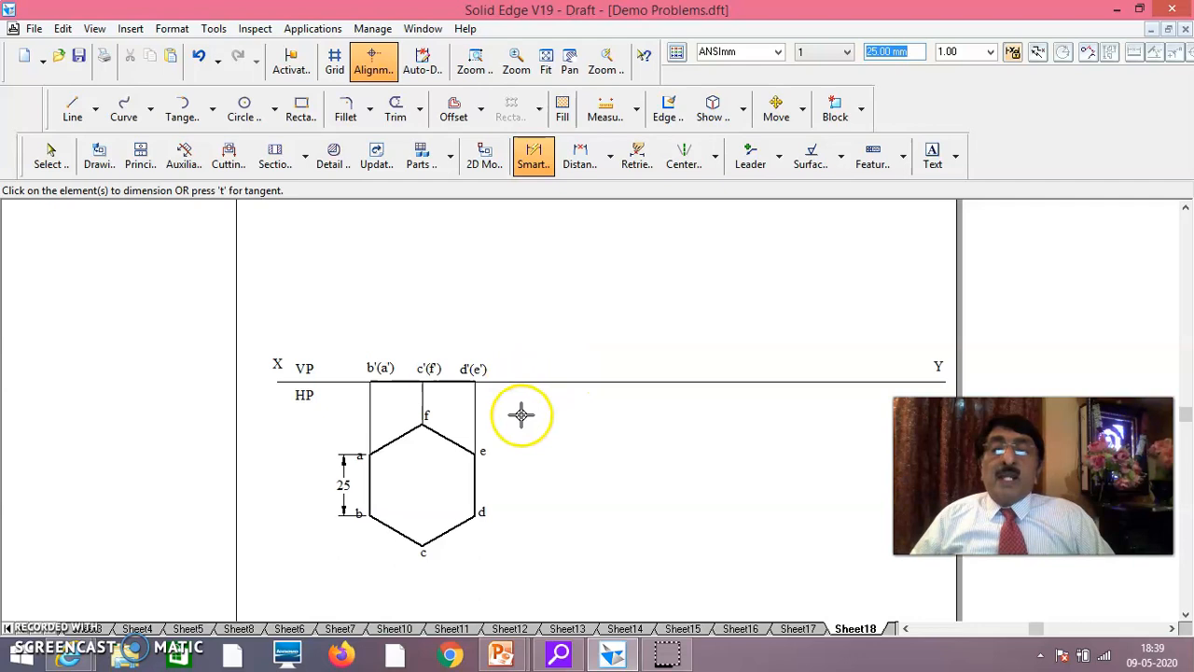
{"action": "left_click", "coordinate": [776, 110]}
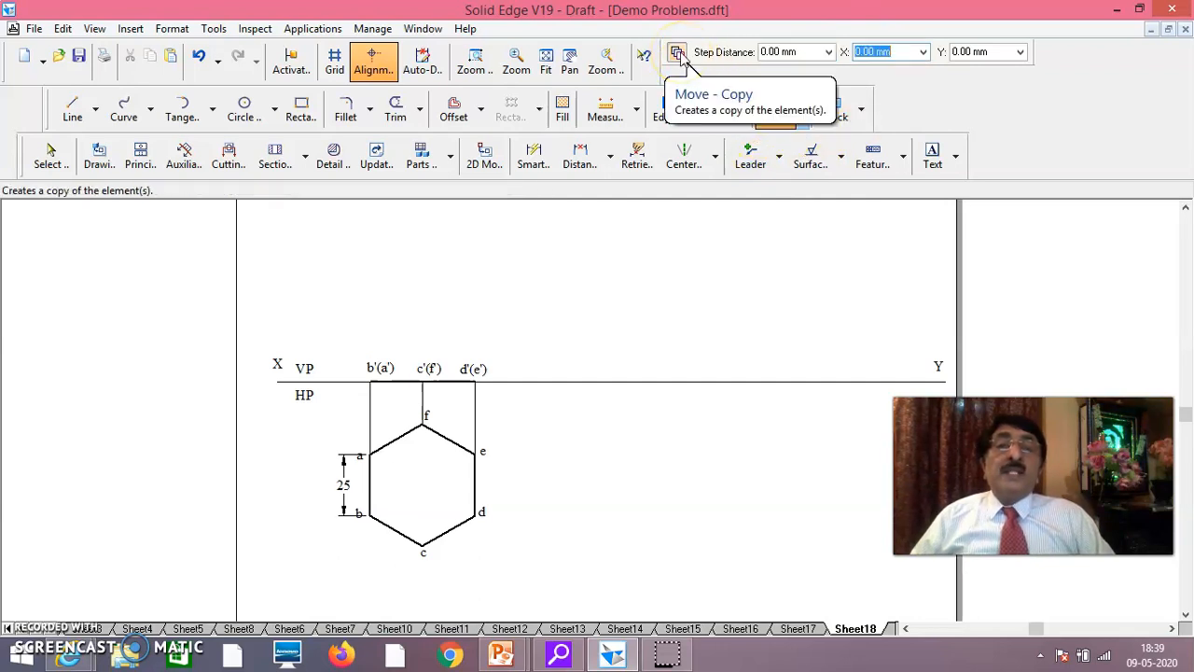
{"action": "left_click", "coordinate": [402, 399]}
{"action": "left_click", "coordinate": [431, 396]}
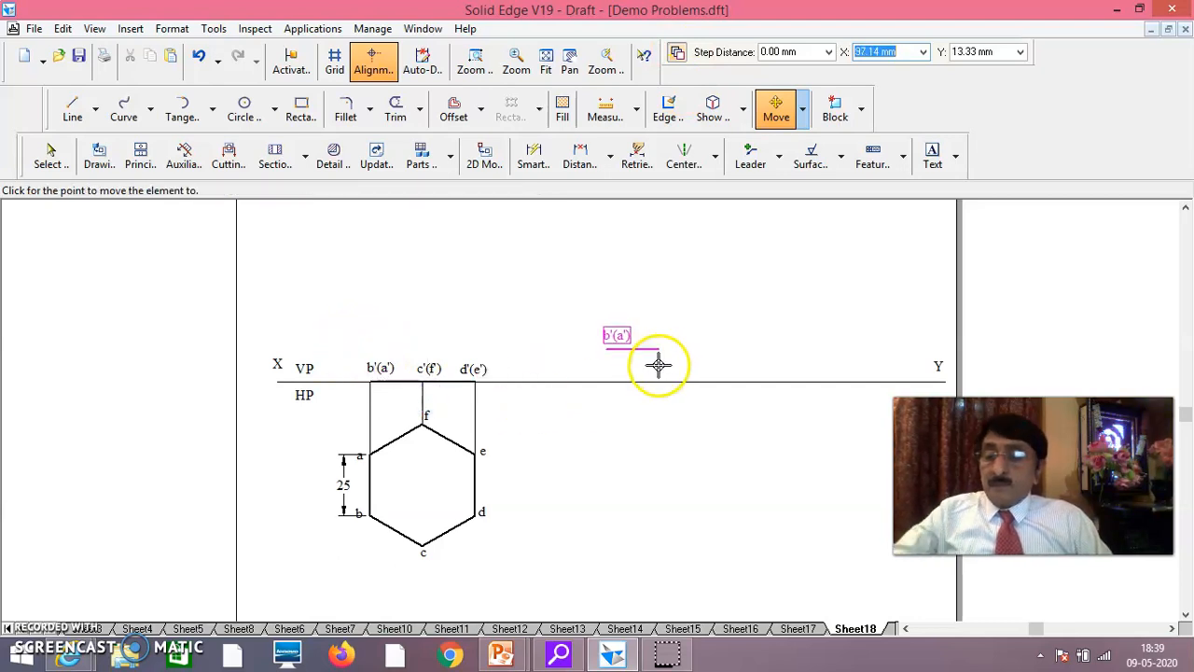
{"action": "key", "text": "Escape"}
Copy the front view line with its three labels about 68 mm along XY, using the line's b'(a') end as base point
{"action": "left_click", "coordinate": [776, 112]}
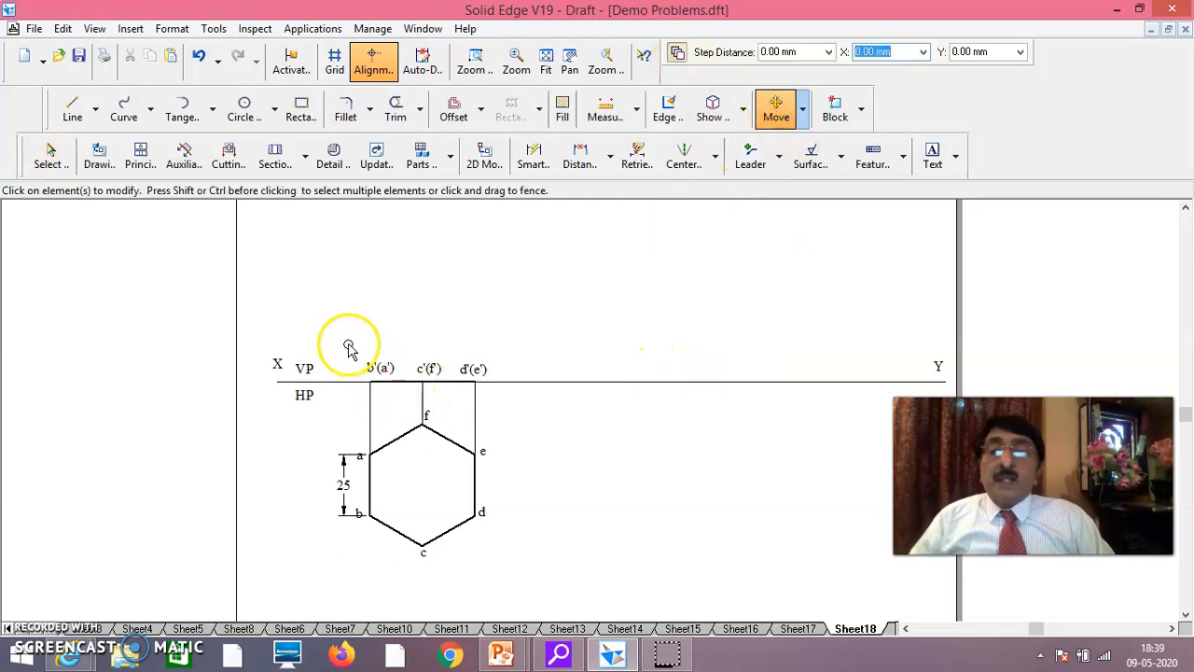
{"action": "left_click_drag", "start_coordinate": [348, 344], "coordinate": [496, 396]}
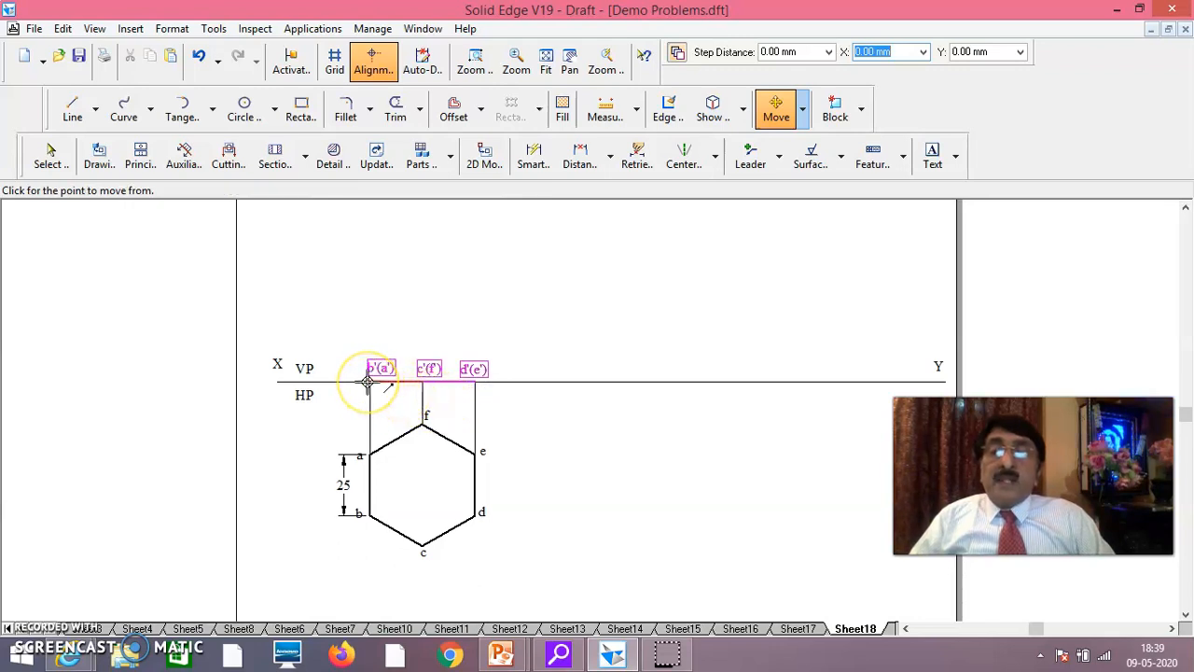
{"action": "left_click", "coordinate": [369, 382]}
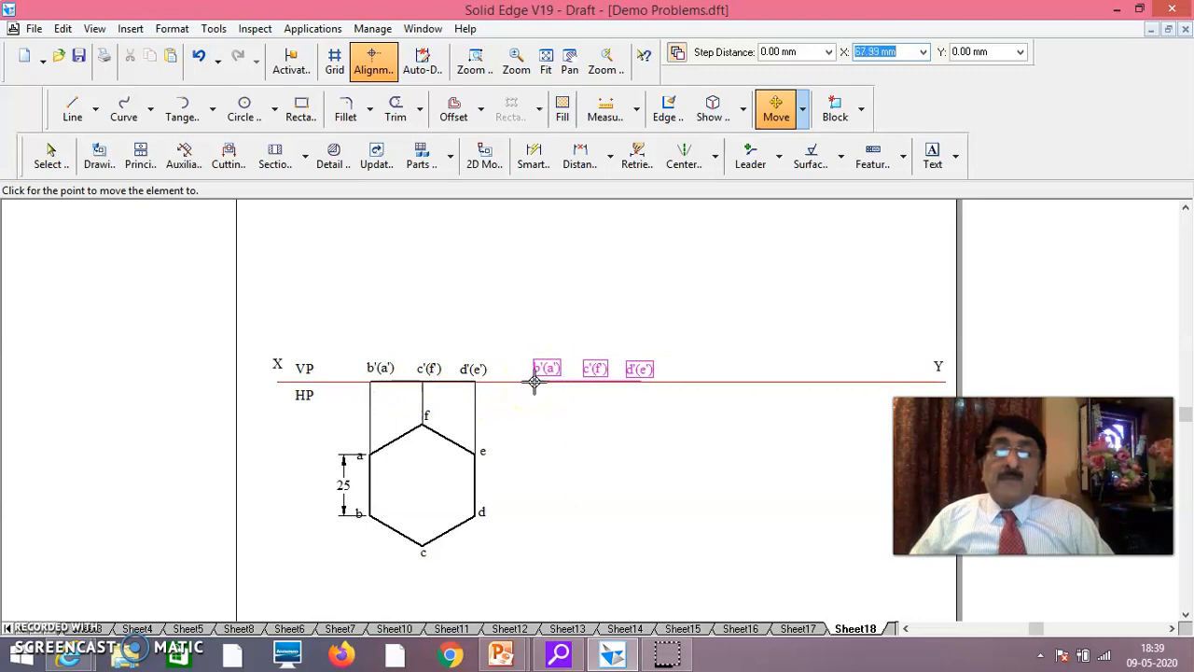
{"action": "left_click", "coordinate": [531, 381]}
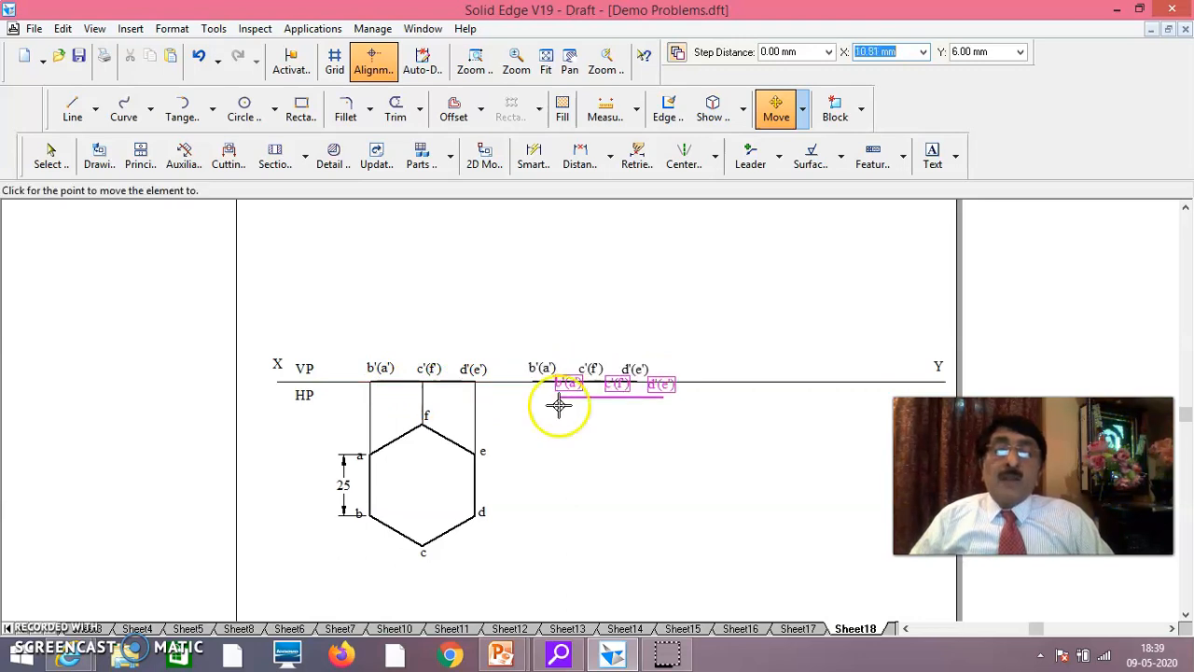
{"action": "key", "text": "Escape"}
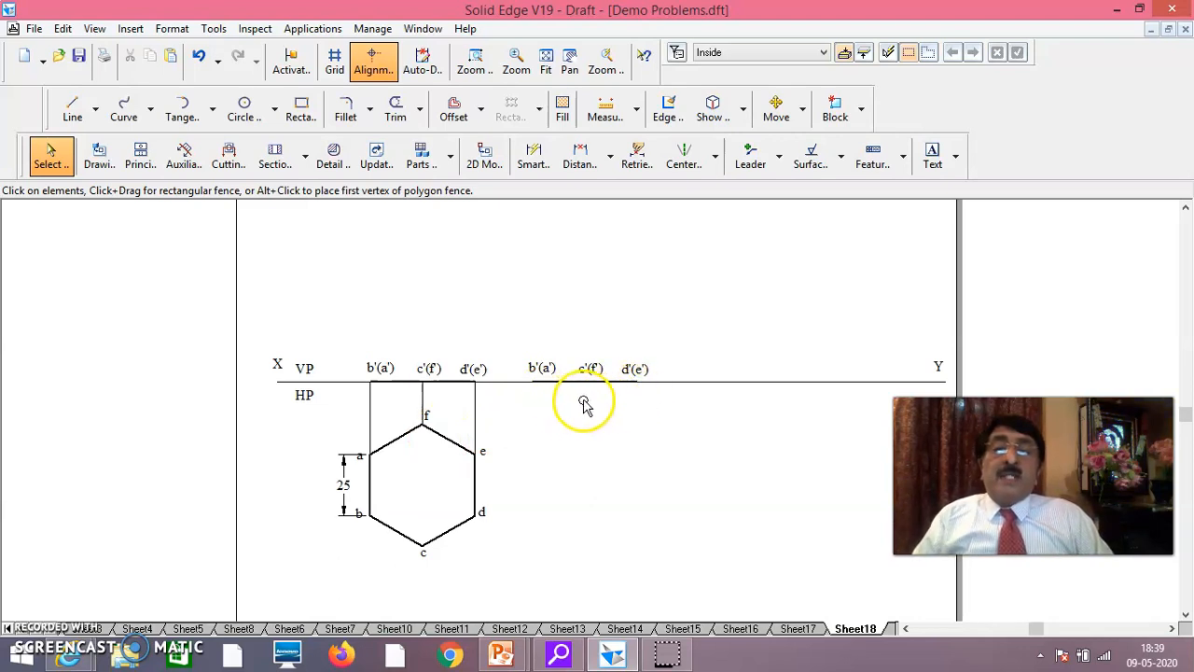
Rotate the copied front view line and its labels by 60 degrees about its b'(a') end, placing it inclined above XY
{"action": "left_click", "coordinate": [802, 110]}
{"action": "left_click", "coordinate": [801, 162]}
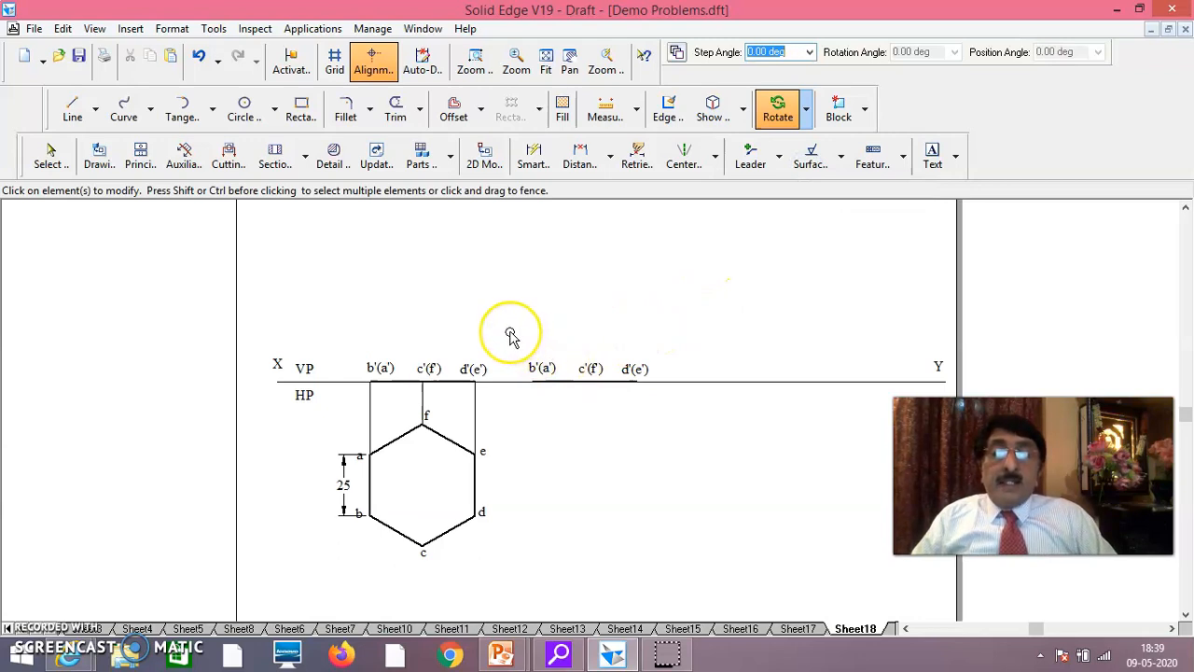
{"action": "left_click_drag", "start_coordinate": [522, 389], "coordinate": [665, 403]}
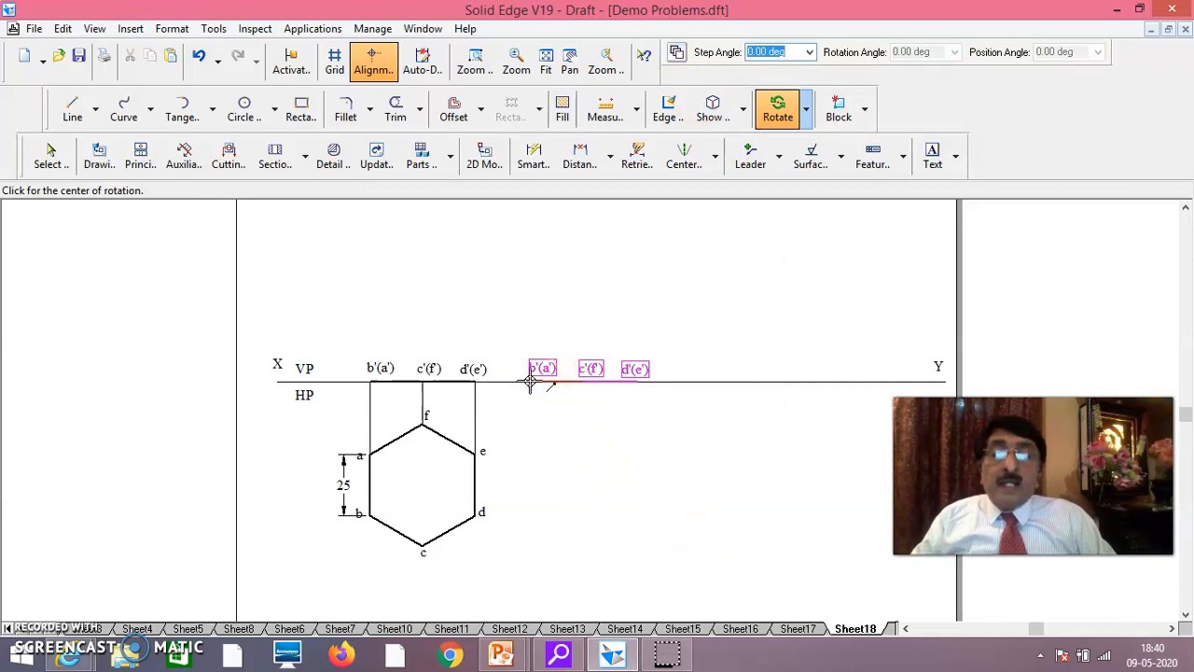
{"action": "left_click", "coordinate": [531, 382]}
{"action": "left_click", "coordinate": [637, 381]}
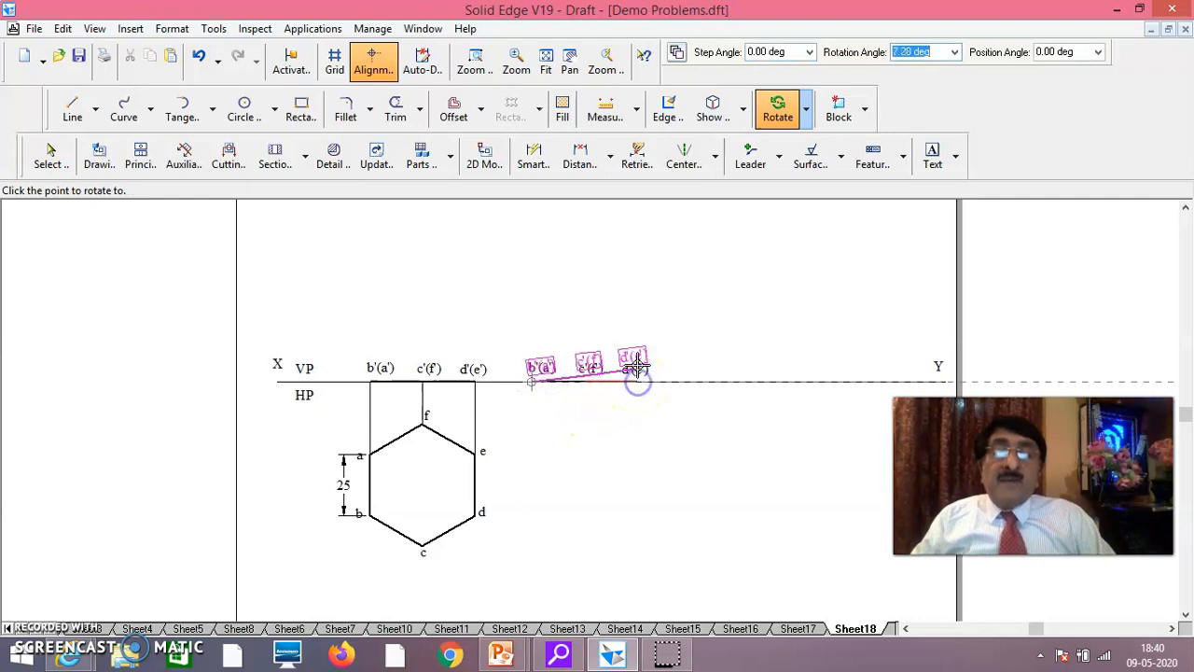
{"action": "left_click", "coordinate": [627, 333]}
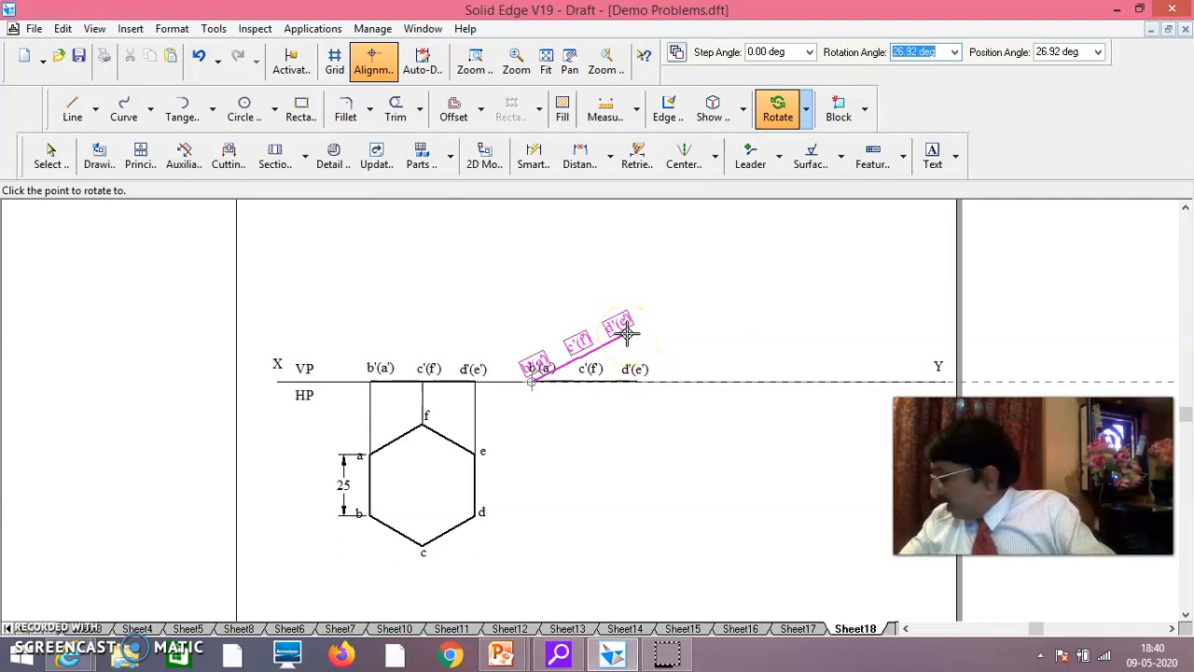
{"action": "type", "text": "60"}
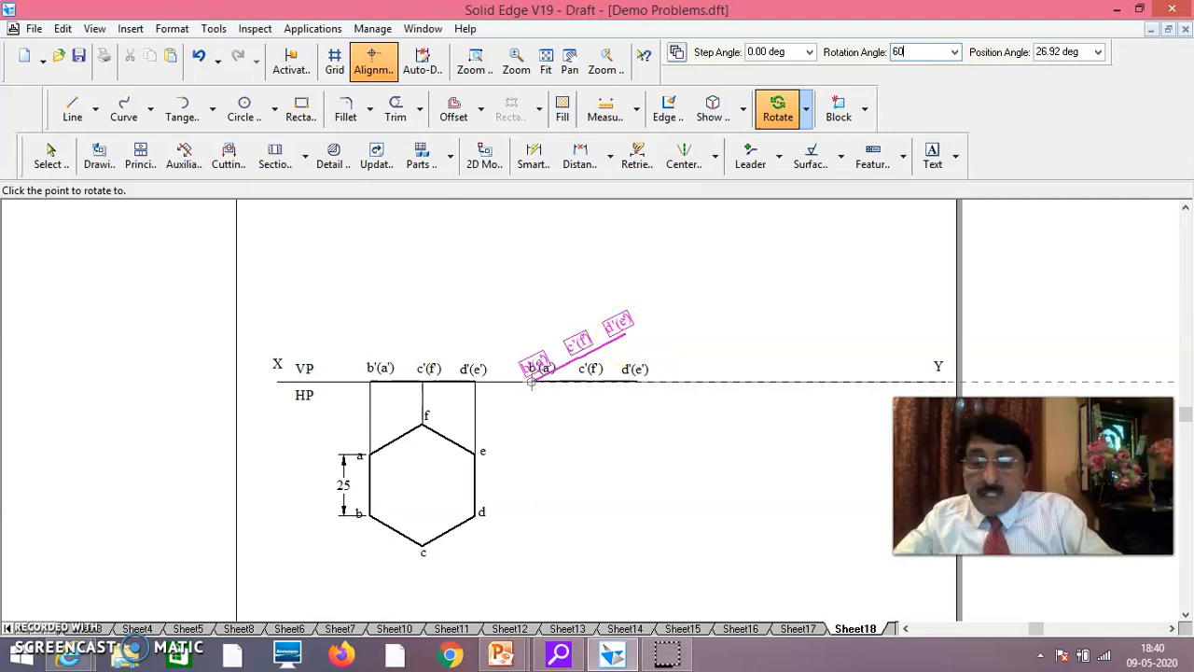
{"action": "key", "text": "Return"}
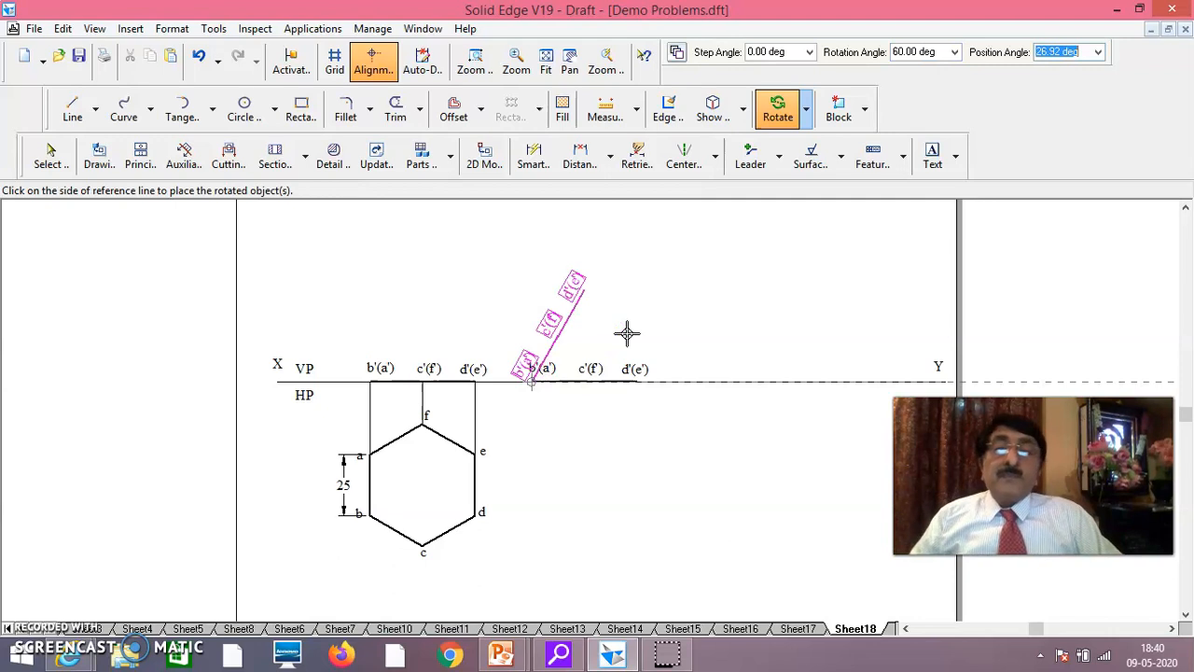
{"action": "left_click", "coordinate": [611, 345]}
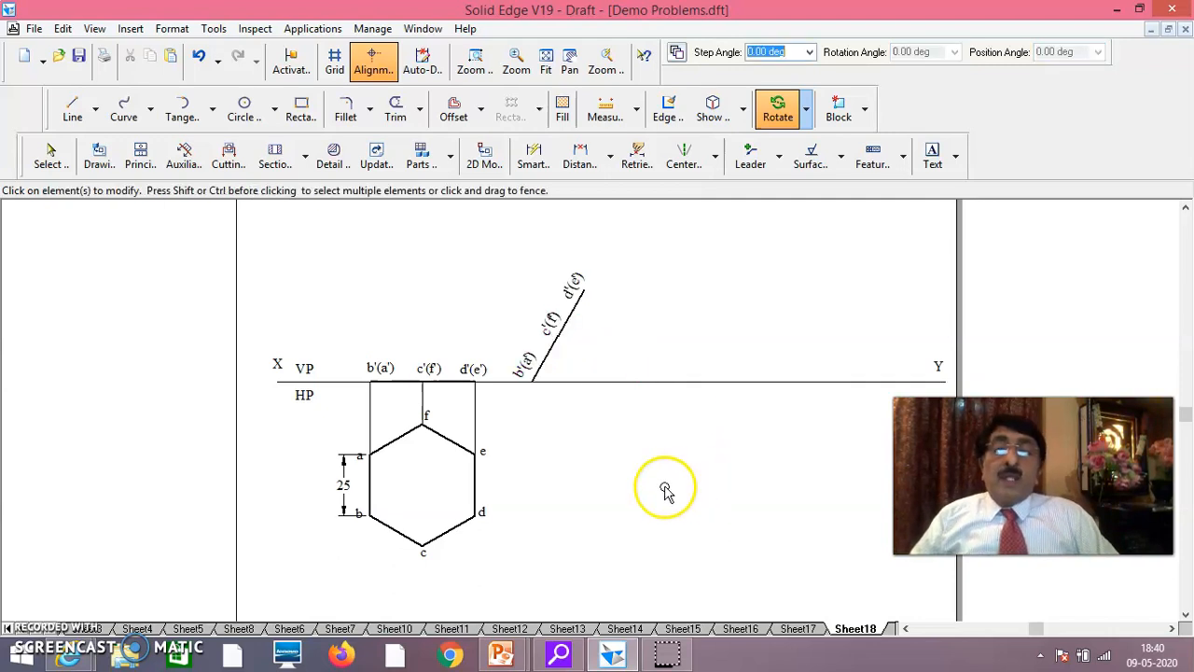
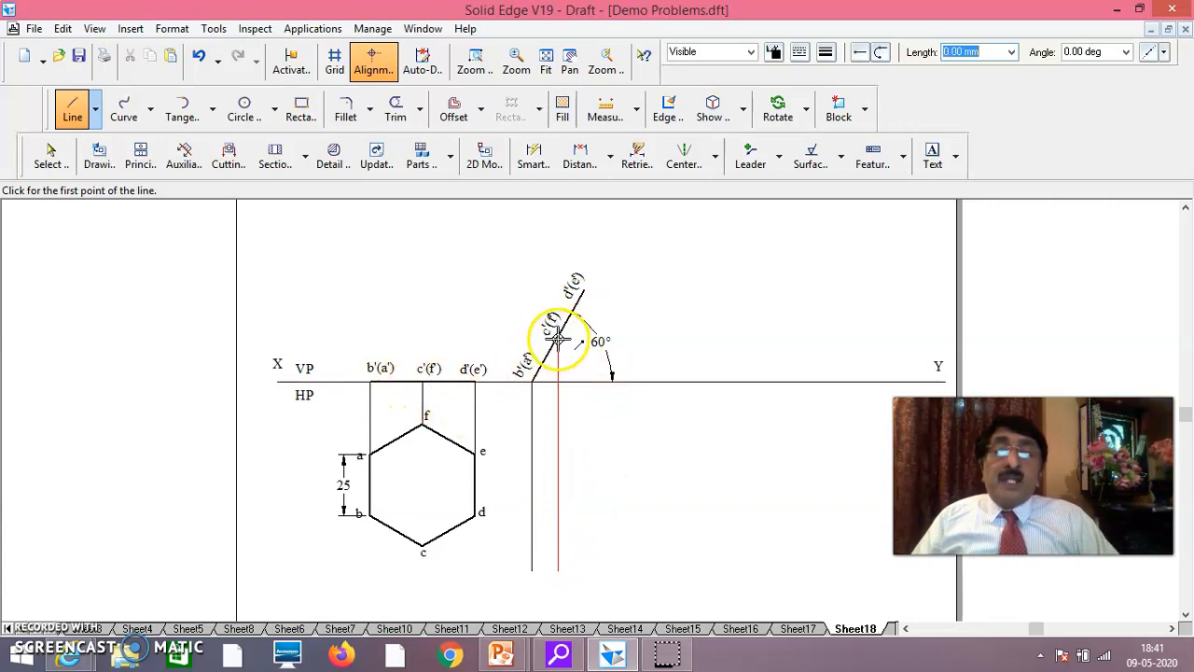
Draw a vertical projector from d'(e') of the inclined front view down below XY, ending level with the other two projectors
{"action": "left_click", "coordinate": [584, 290]}
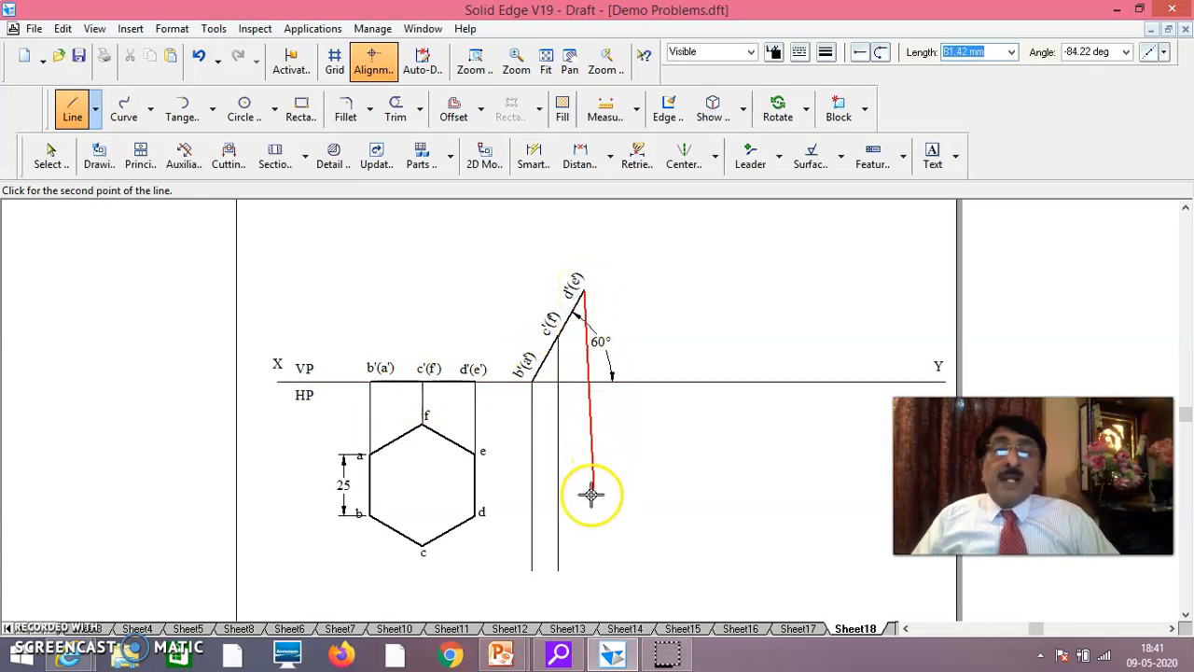
{"action": "left_click", "coordinate": [582, 569]}
{"action": "right_click", "coordinate": [673, 506]}
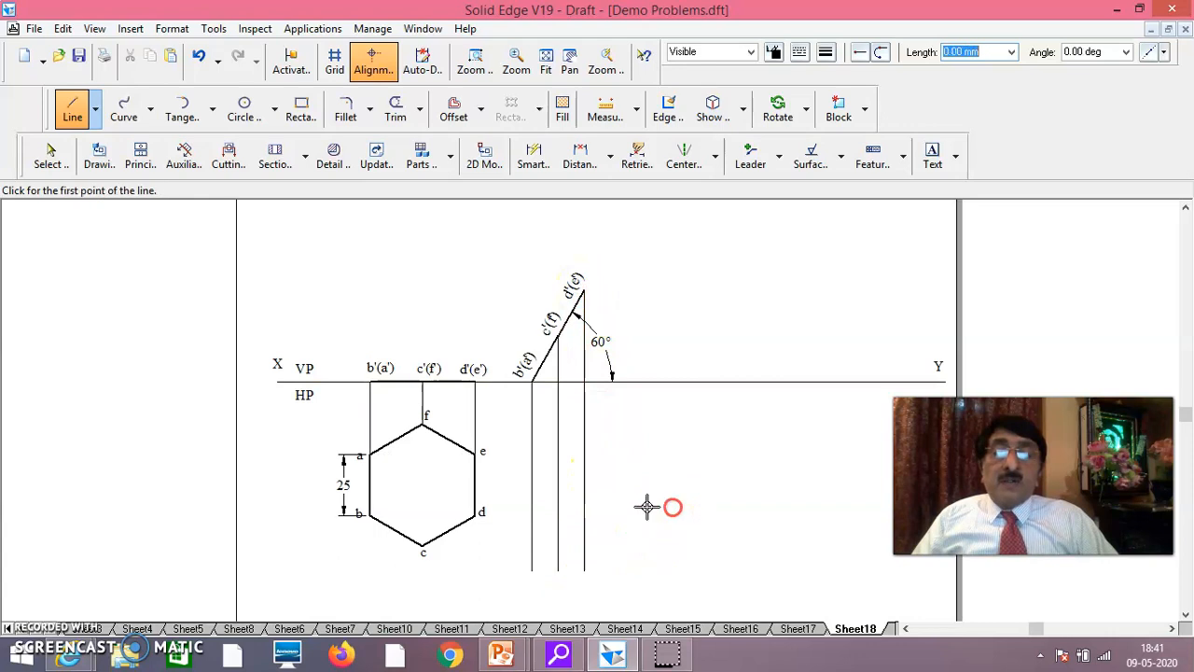
Draw horizontal projectors from hexagon corners f, e, d and c across the three vertical projectors of the inclined front view
{"action": "left_click", "coordinate": [422, 425]}
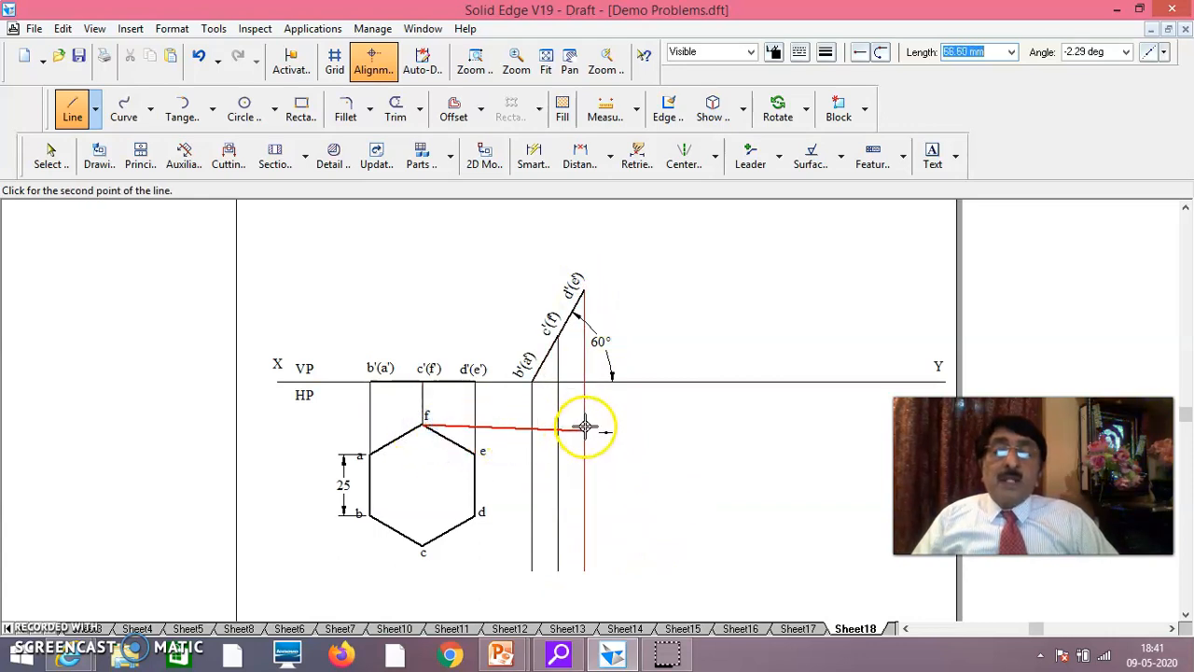
{"action": "left_click", "coordinate": [621, 423]}
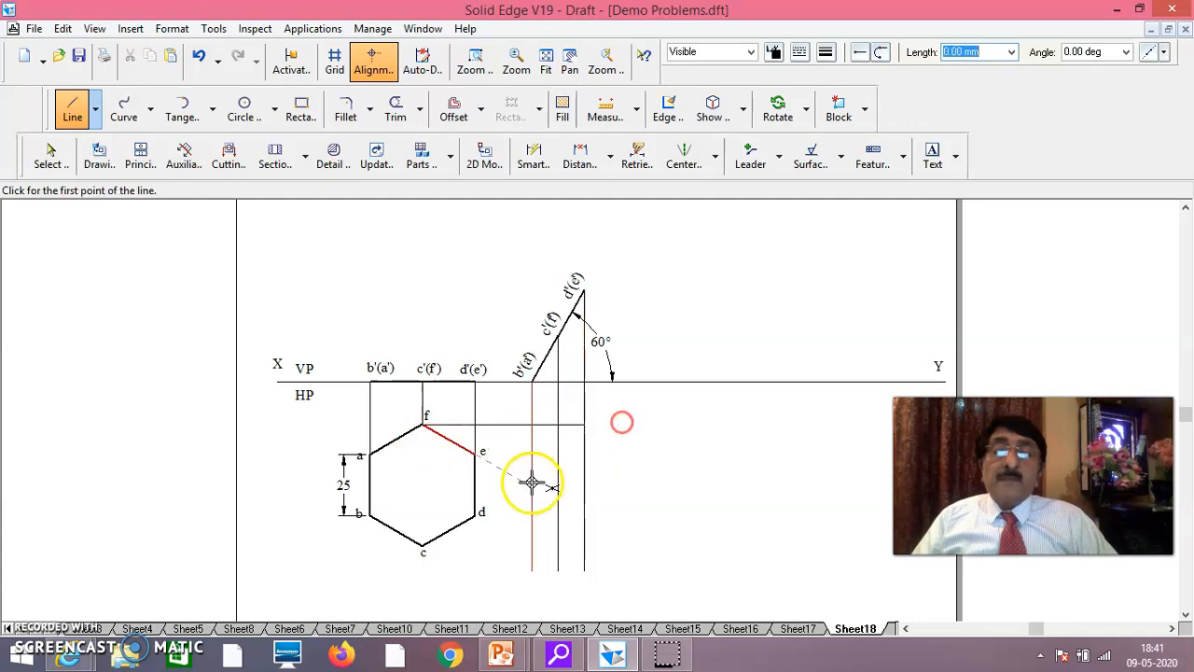
{"action": "left_click", "coordinate": [475, 453]}
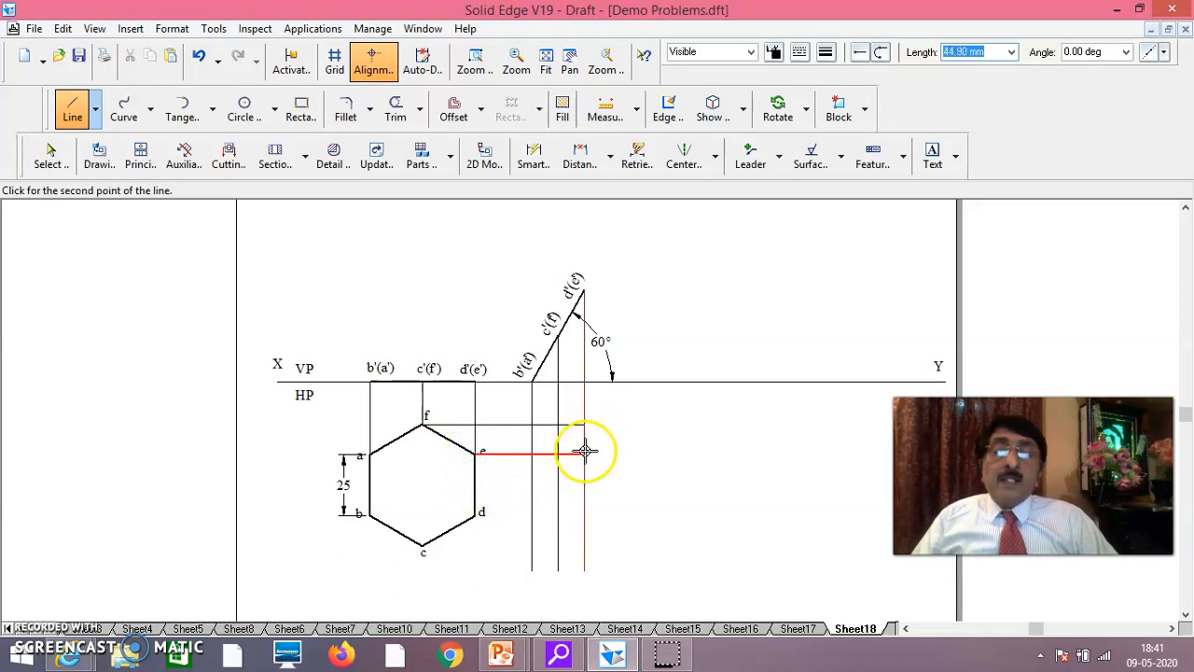
{"action": "left_click", "coordinate": [477, 502]}
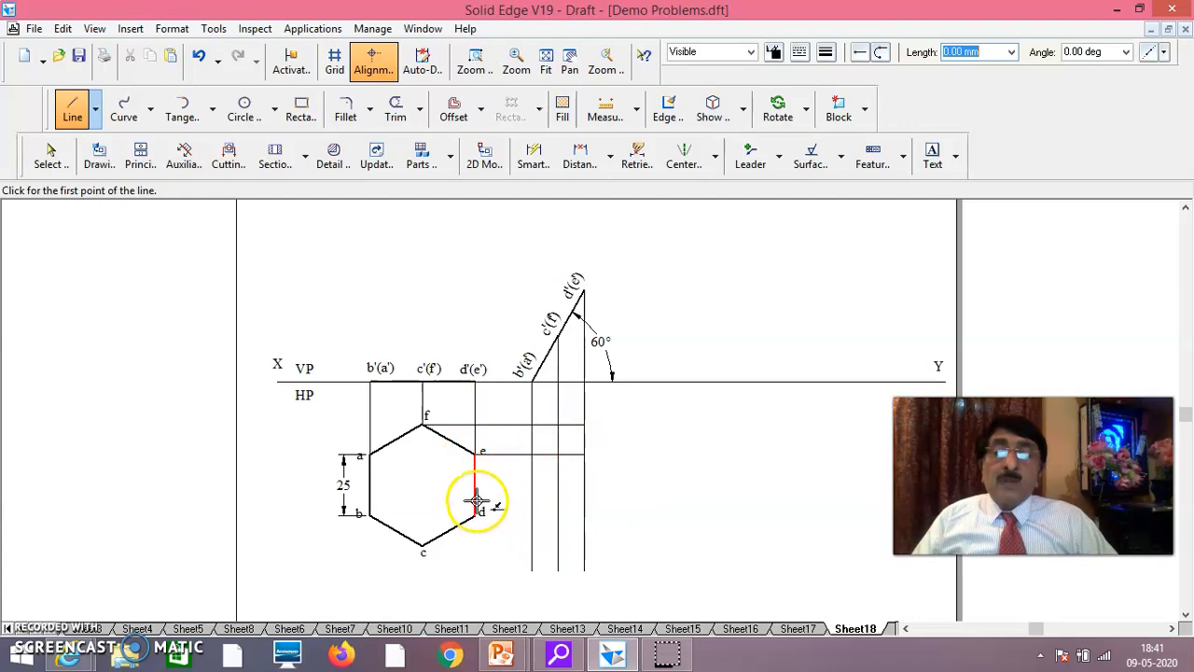
{"action": "left_click", "coordinate": [475, 514]}
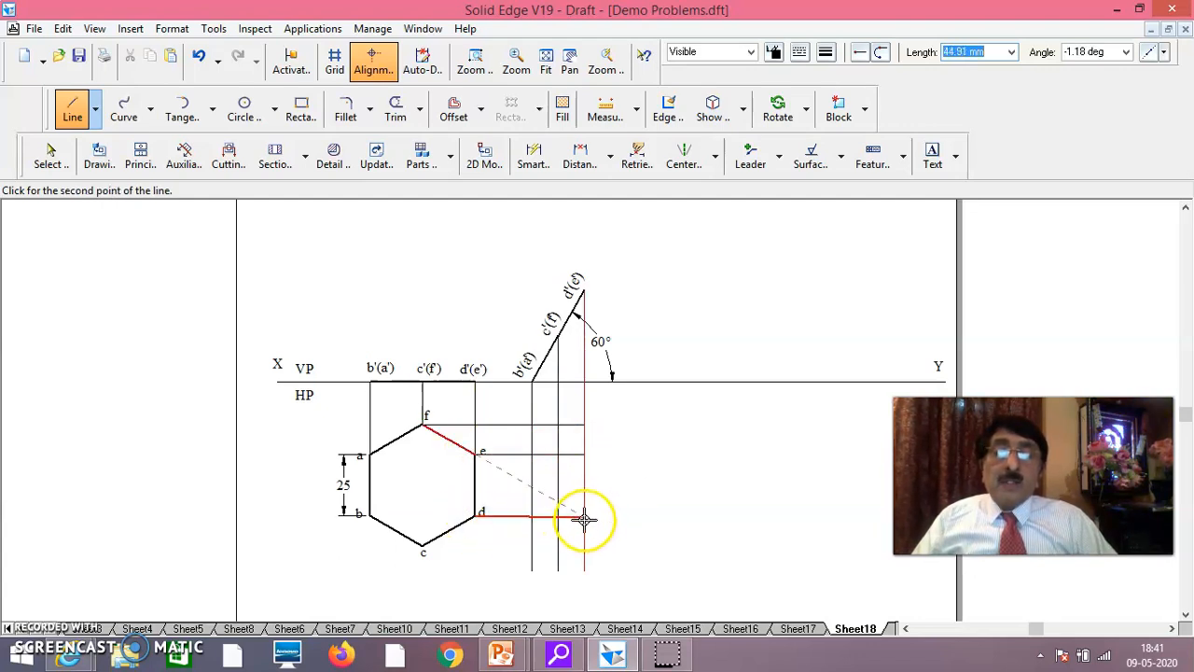
{"action": "right_click", "coordinate": [631, 492]}
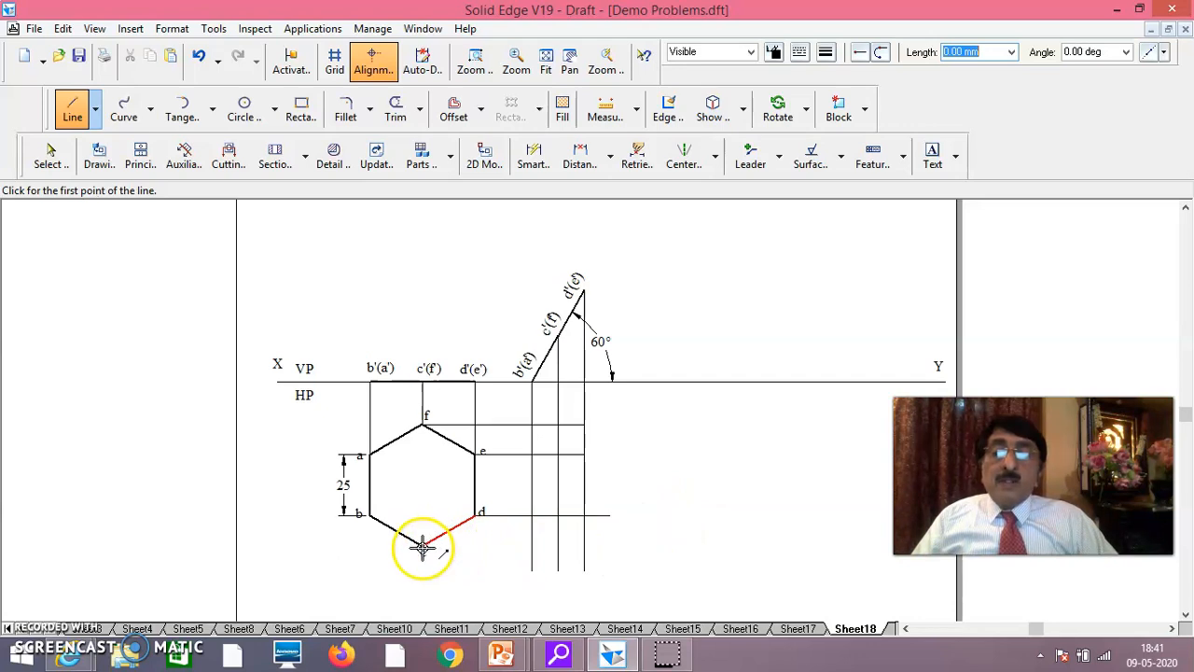
{"action": "left_click", "coordinate": [423, 547]}
{"action": "left_click", "coordinate": [609, 541]}
{"action": "right_click", "coordinate": [664, 517]}
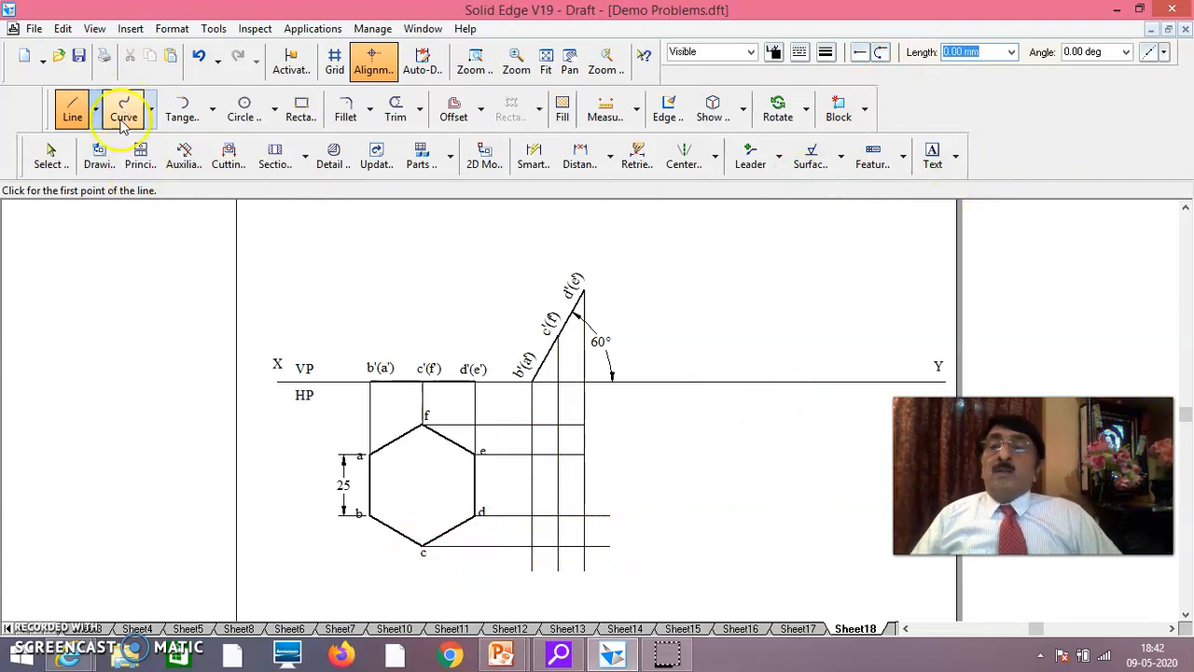
Trim the d and c projectors beyond the d'(e') vertical, and the three verticals below the c projector
{"action": "left_click", "coordinate": [395, 112]}
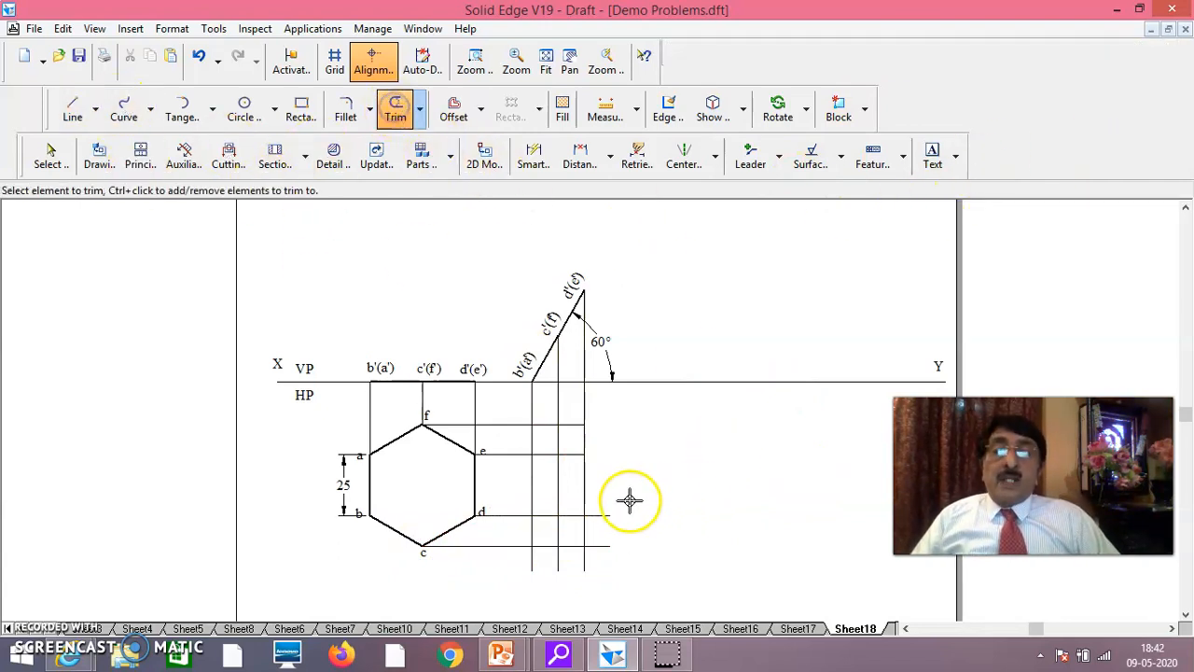
{"action": "left_click_drag", "start_coordinate": [609, 516], "coordinate": [607, 545]}
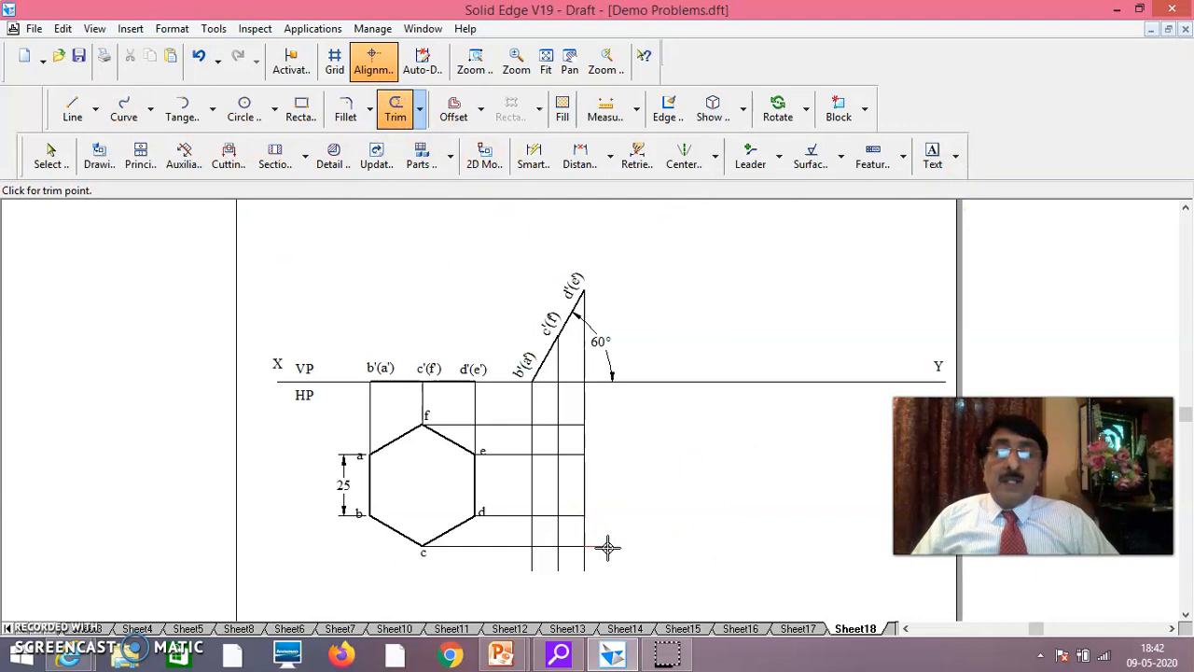
{"action": "left_click", "coordinate": [583, 564]}
{"action": "left_click_drag", "start_coordinate": [536, 563], "coordinate": [533, 565]}
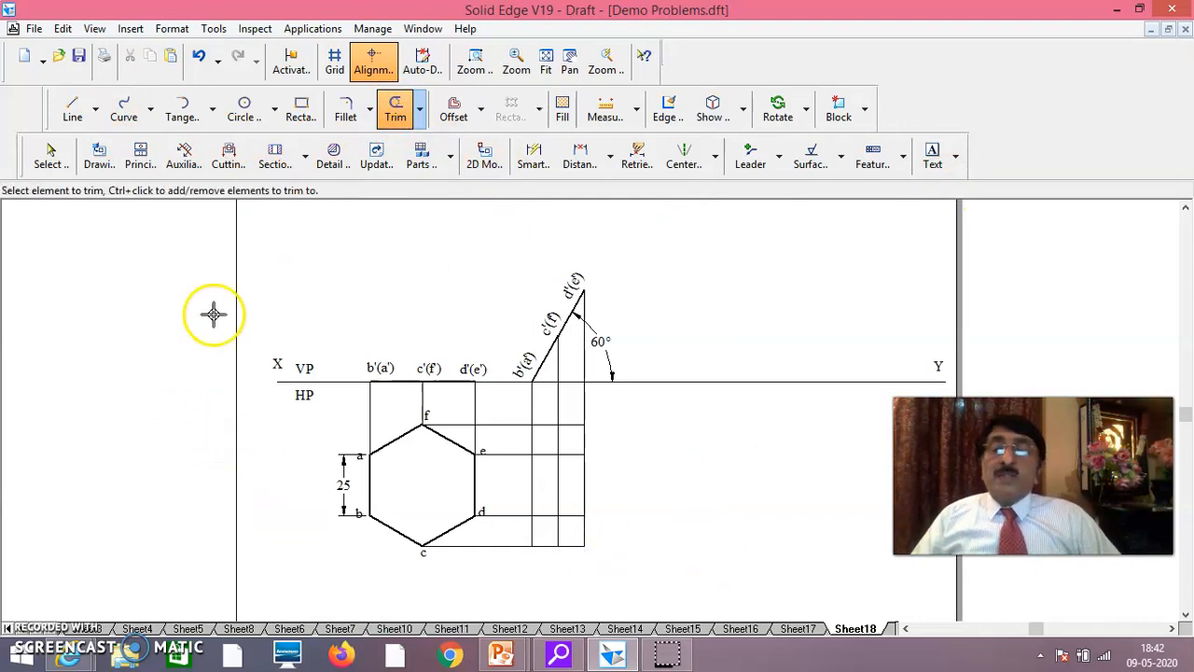
{"action": "left_click", "coordinate": [97, 111]}
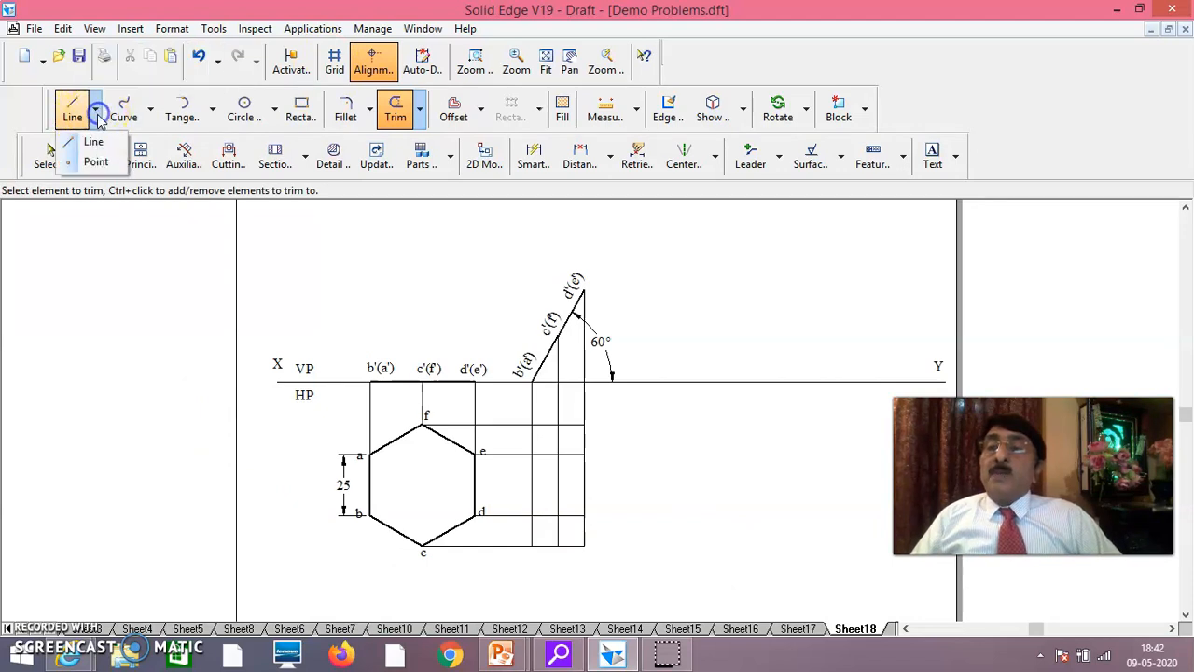
{"action": "left_click", "coordinate": [94, 160]}
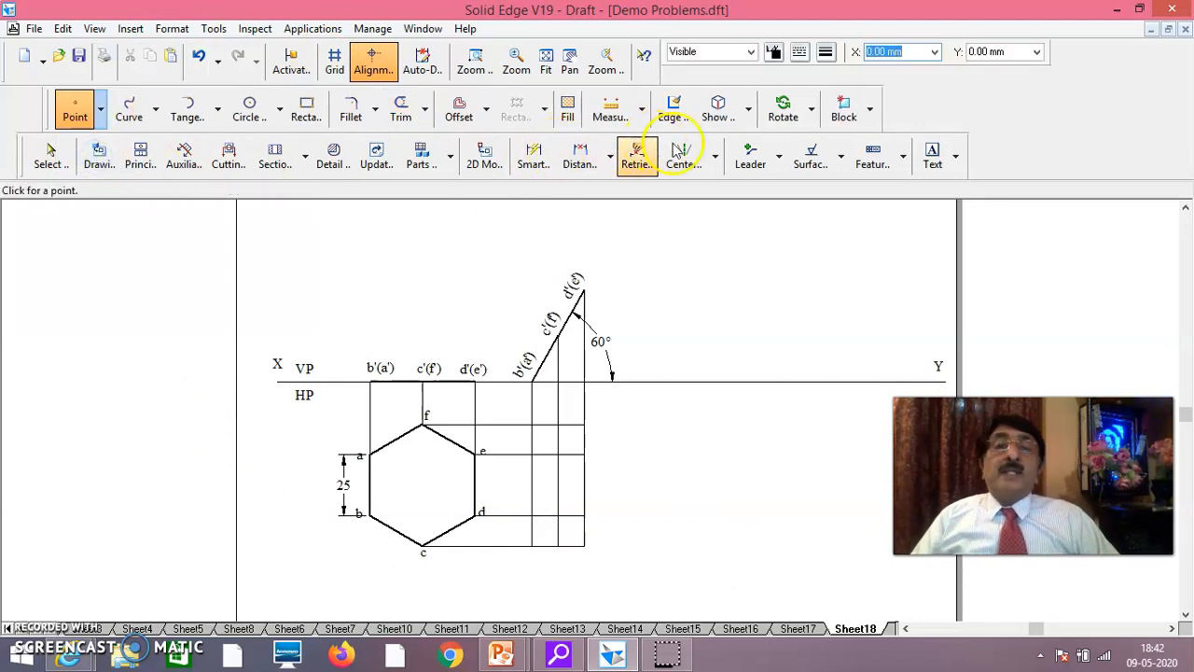
{"action": "left_click", "coordinate": [826, 54]}
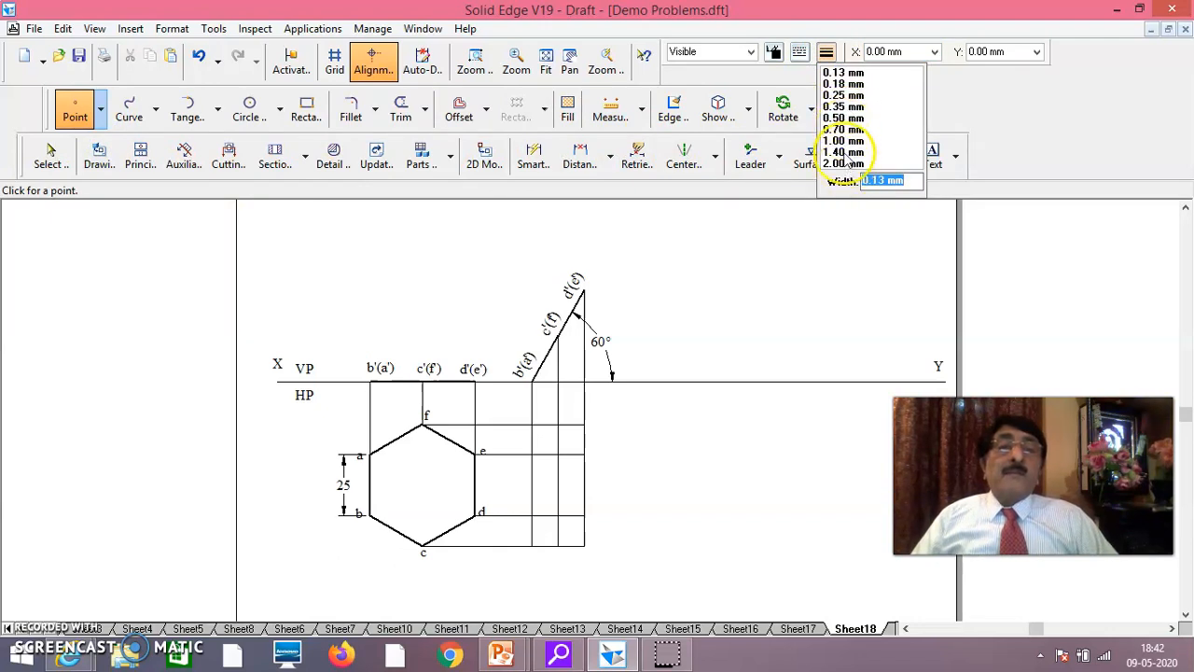
{"action": "left_click", "coordinate": [842, 118]}
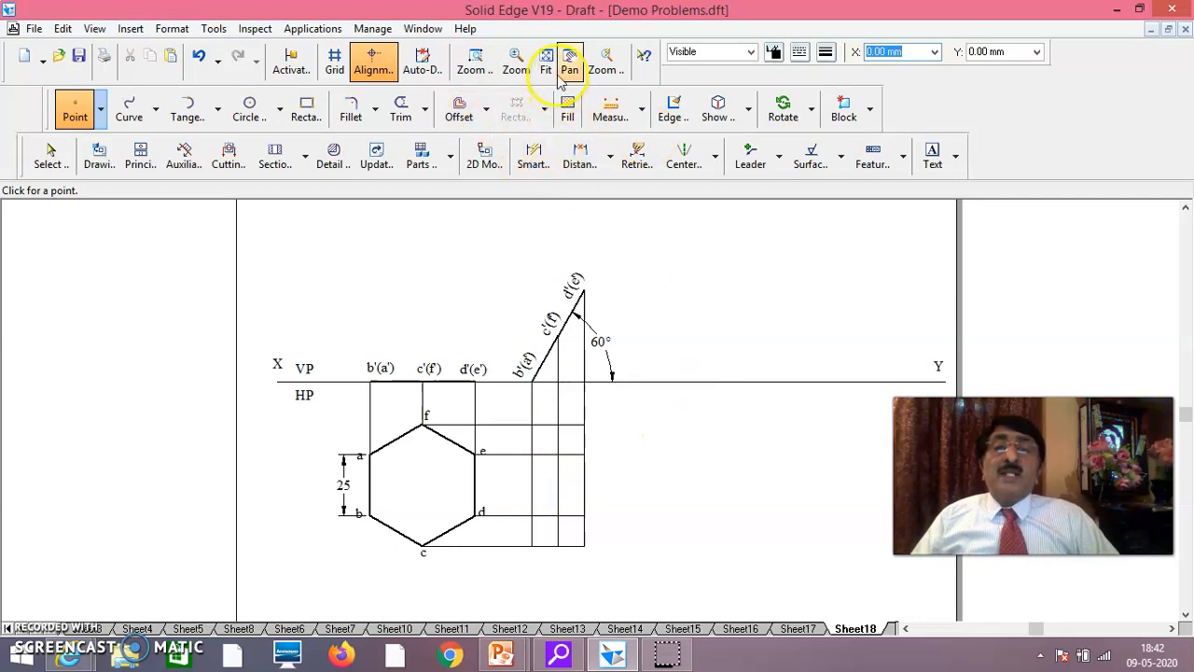
Examine the intersections of the vertical and horizontal projectors below the inclined front view
{"action": "left_click", "coordinate": [476, 61]}
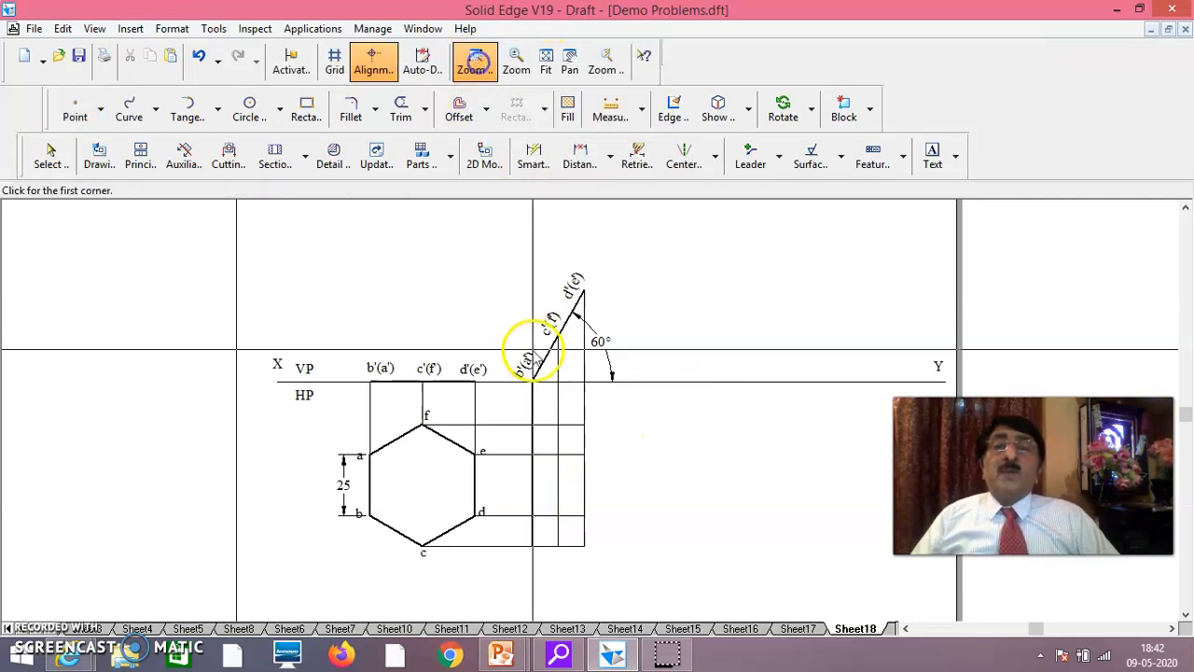
{"action": "left_click_drag", "start_coordinate": [508, 401], "coordinate": [509, 524]}
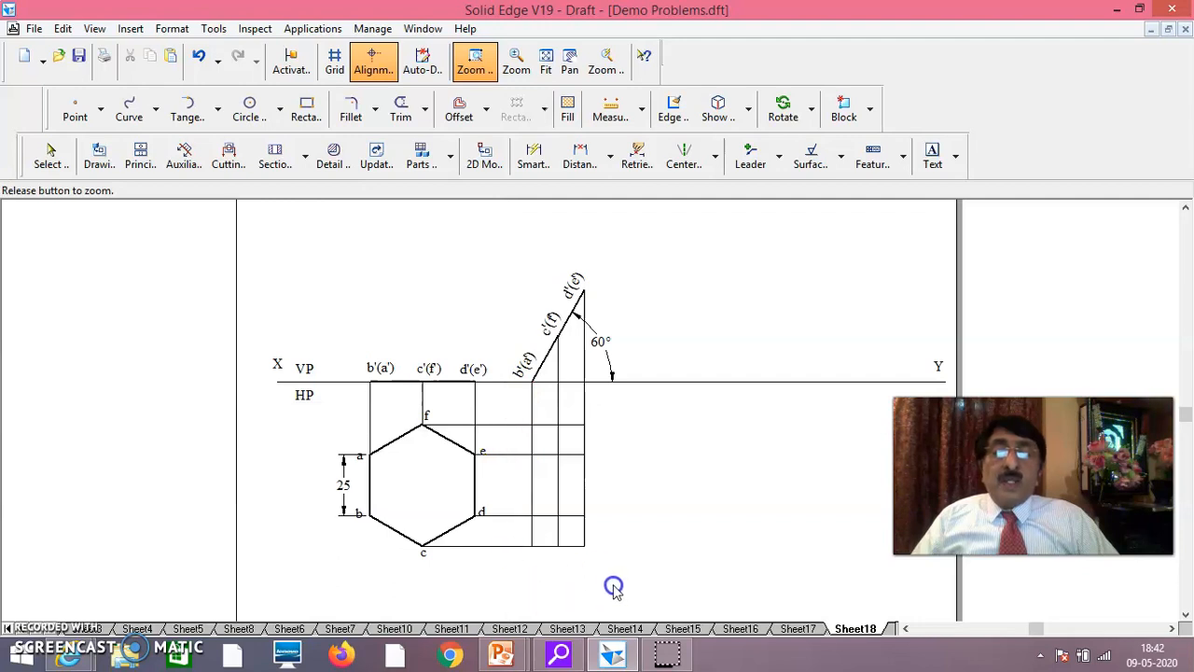
{"action": "left_click_drag", "start_coordinate": [614, 586], "coordinate": [624, 582]}
{"action": "right_click", "coordinate": [474, 405]}
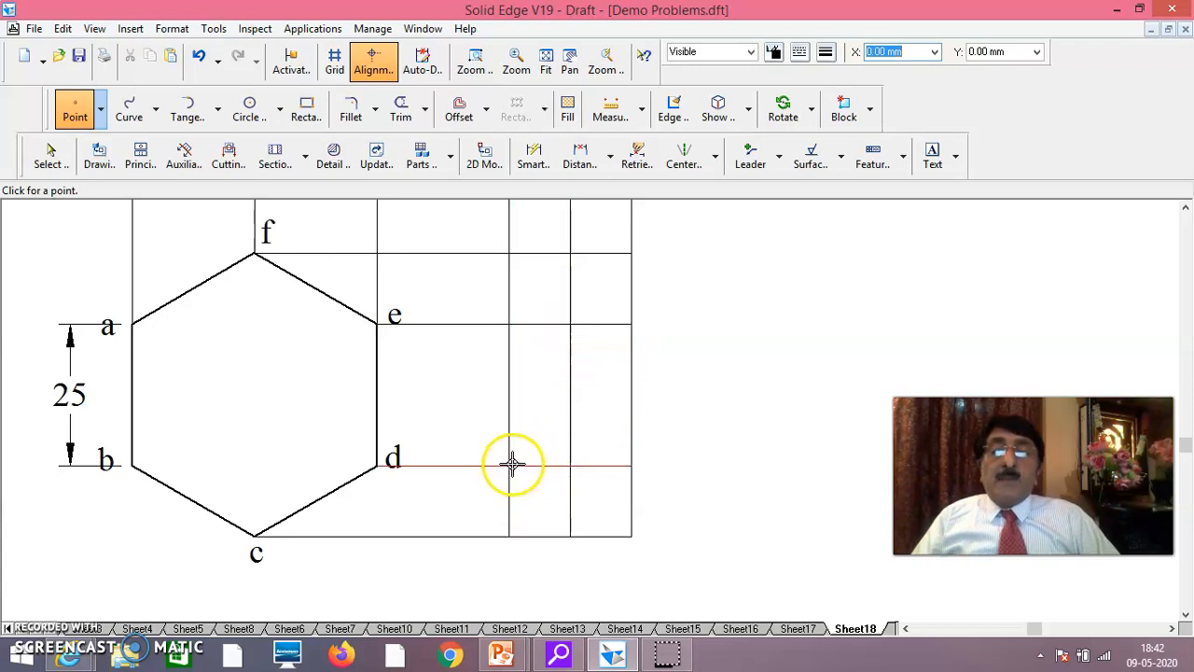
{"action": "left_click", "coordinate": [546, 65]}
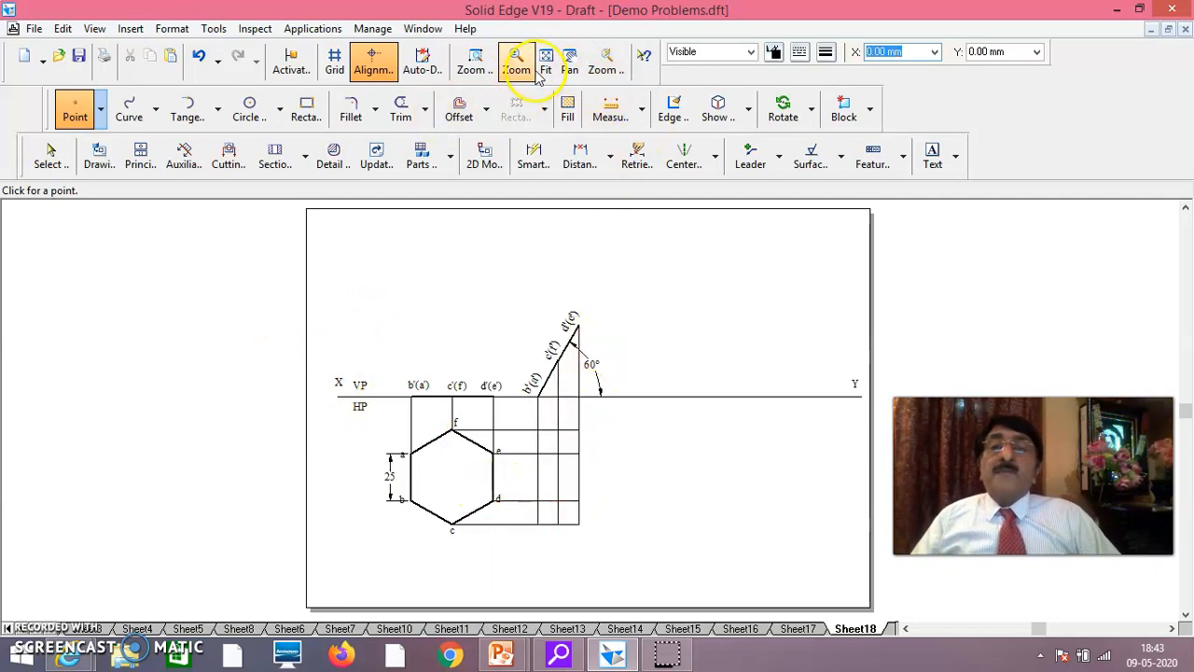
{"action": "left_click", "coordinate": [475, 60]}
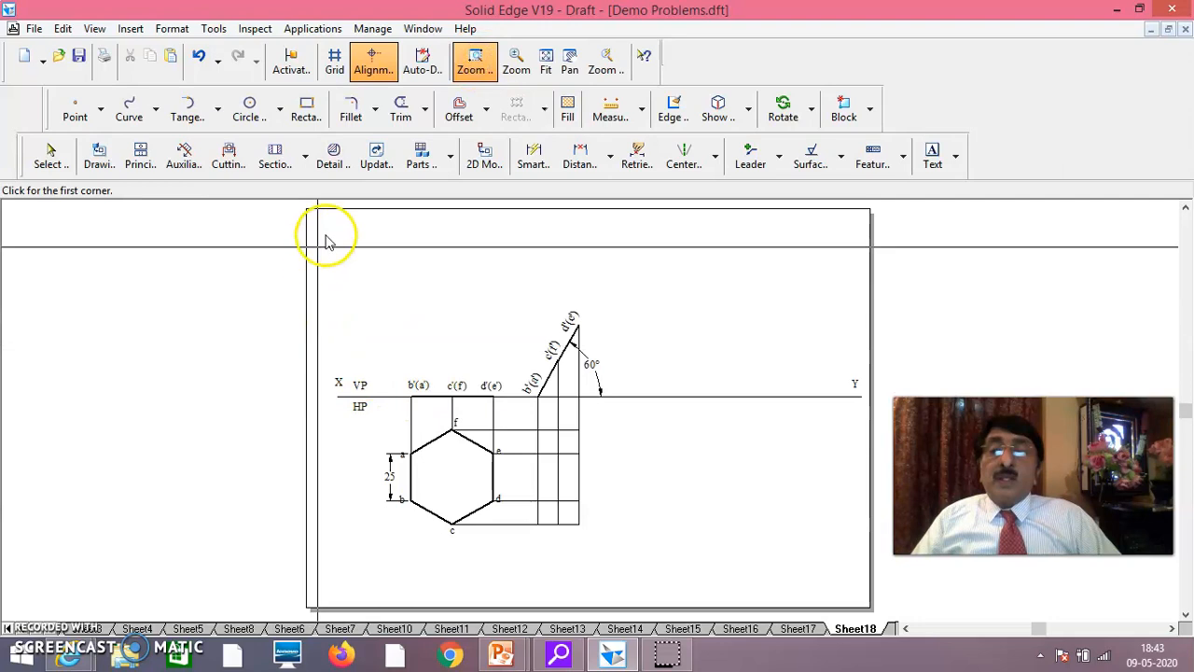
{"action": "mouse_move", "coordinate": [321, 233]}
{"action": "left_mouse_down"}
{"action": "mouse_move", "coordinate": [459, 565]}
{"action": "mouse_move", "coordinate": [762, 560]}
{"action": "mouse_move", "coordinate": [821, 578]}
{"action": "mouse_move", "coordinate": [768, 582]}
{"action": "left_mouse_up"}
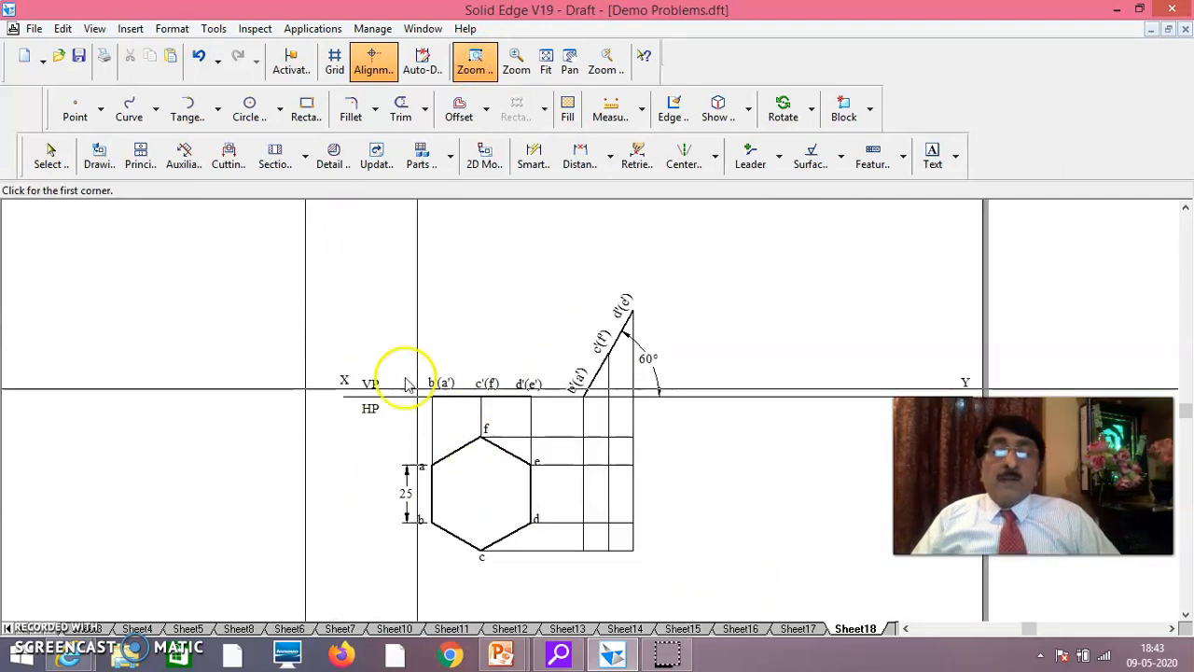
{"action": "left_click", "coordinate": [474, 71]}
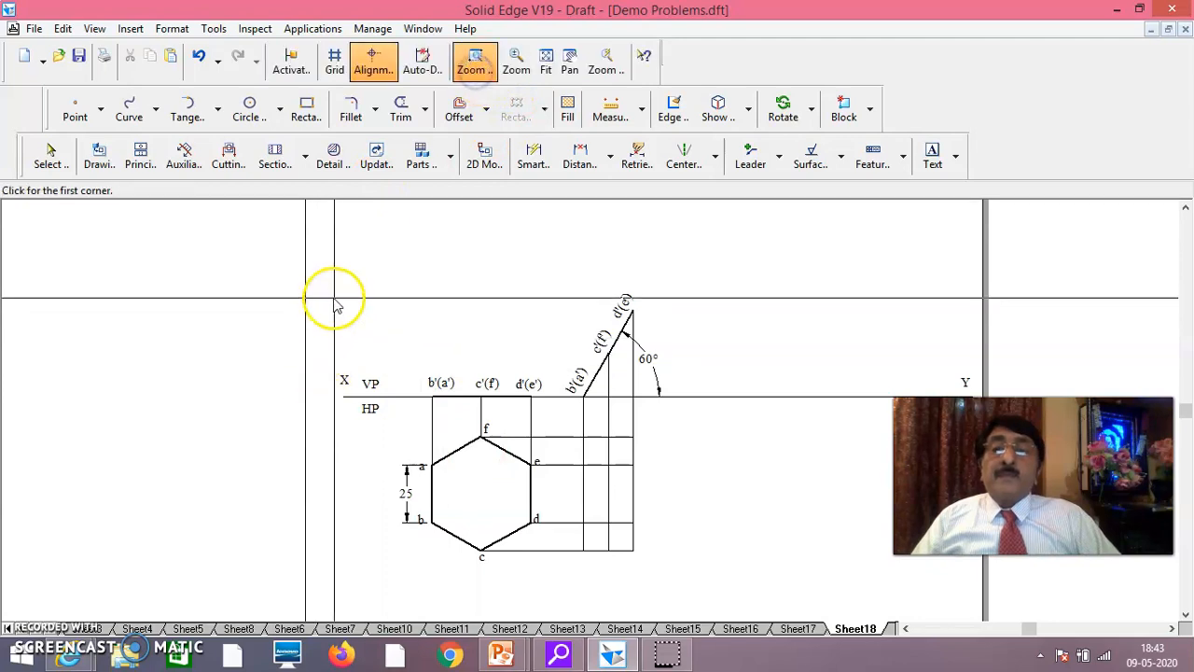
{"action": "mouse_move", "coordinate": [549, 266]}
{"action": "left_mouse_down"}
{"action": "mouse_move", "coordinate": [552, 448]}
{"action": "mouse_move", "coordinate": [639, 653]}
{"action": "mouse_move", "coordinate": [714, 613]}
{"action": "mouse_move", "coordinate": [723, 594]}
{"action": "left_mouse_up"}
{"action": "right_click", "coordinate": [704, 427]}
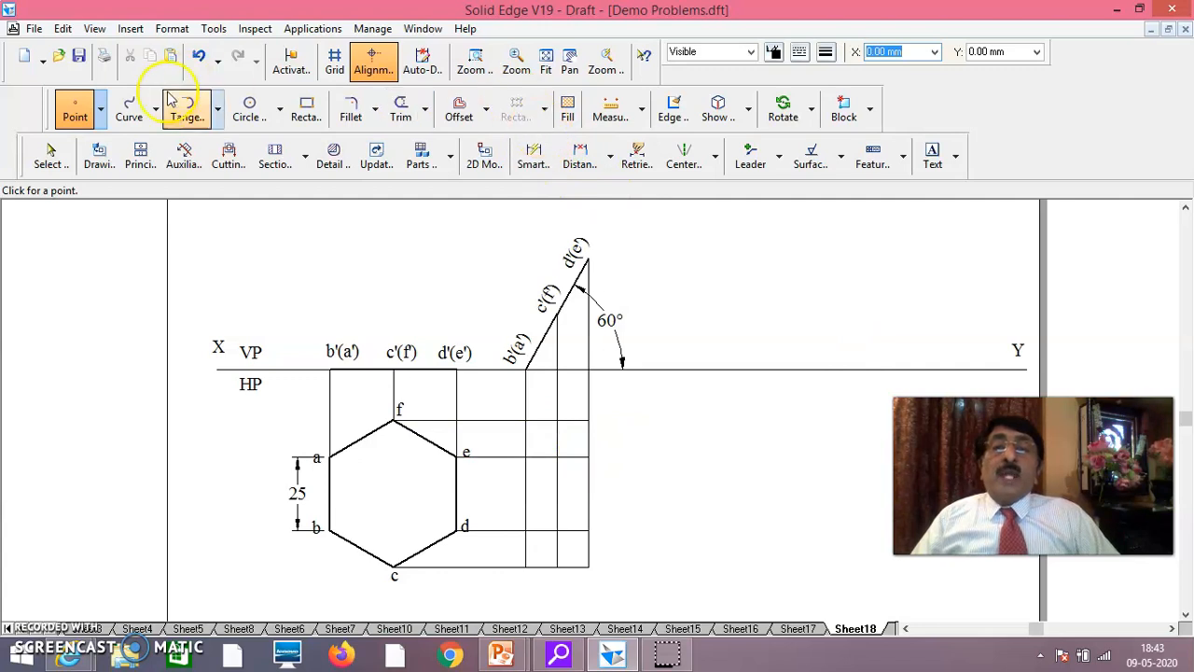
Draw the second top view as a closed six-sided outline through the projector intersections for a, b, c, d, e and f, using a heavier line width
{"action": "left_click", "coordinate": [101, 110]}
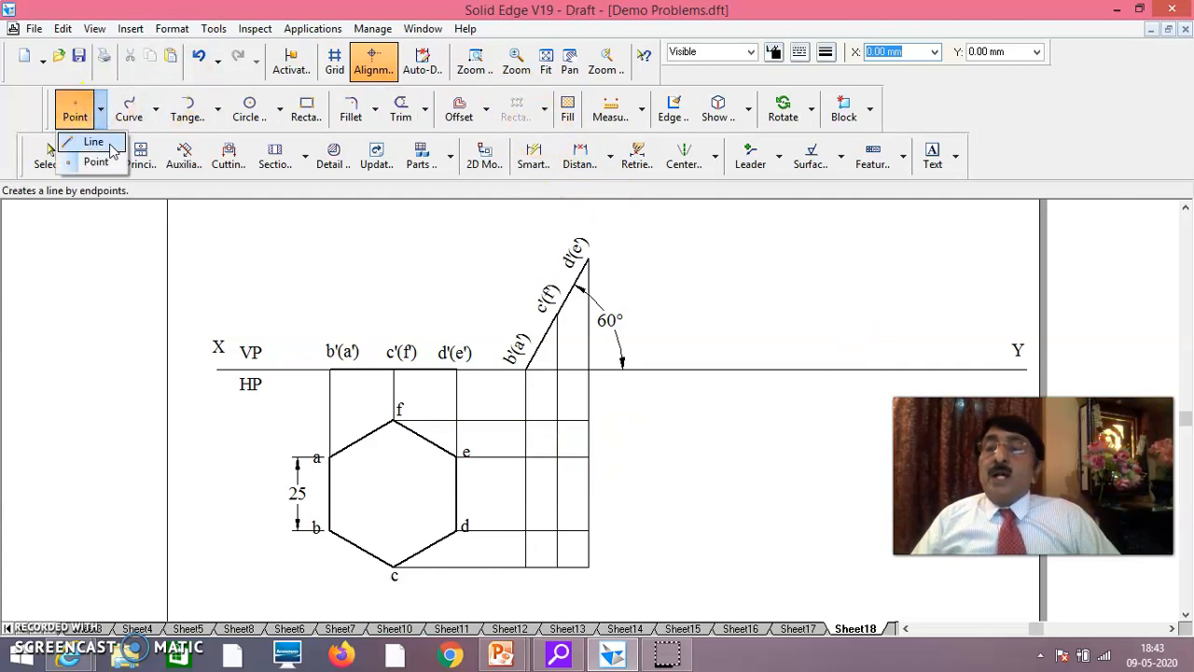
{"action": "left_click", "coordinate": [93, 141]}
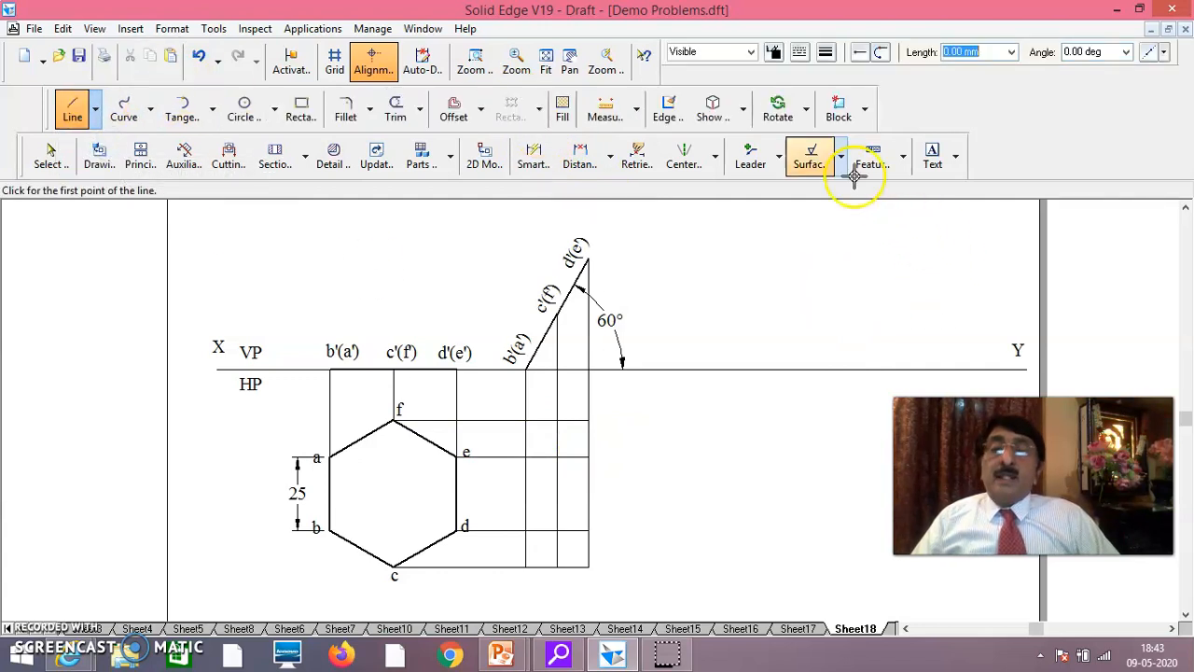
{"action": "left_click", "coordinate": [827, 51]}
{"action": "left_click", "coordinate": [843, 128]}
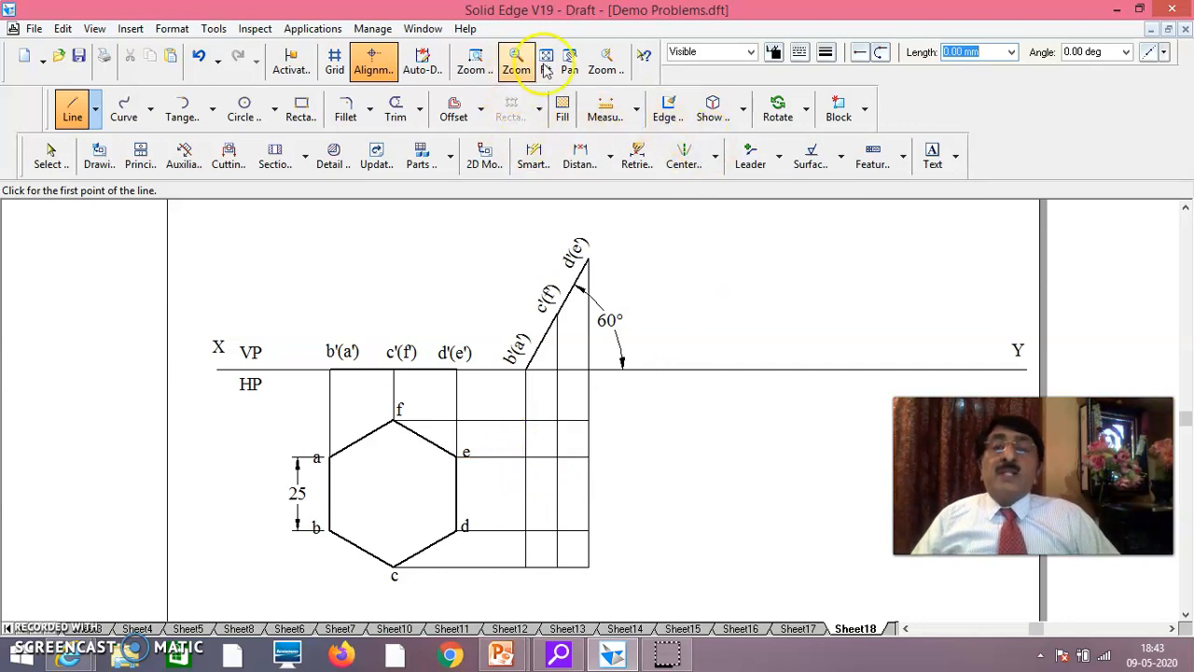
{"action": "left_click", "coordinate": [475, 62]}
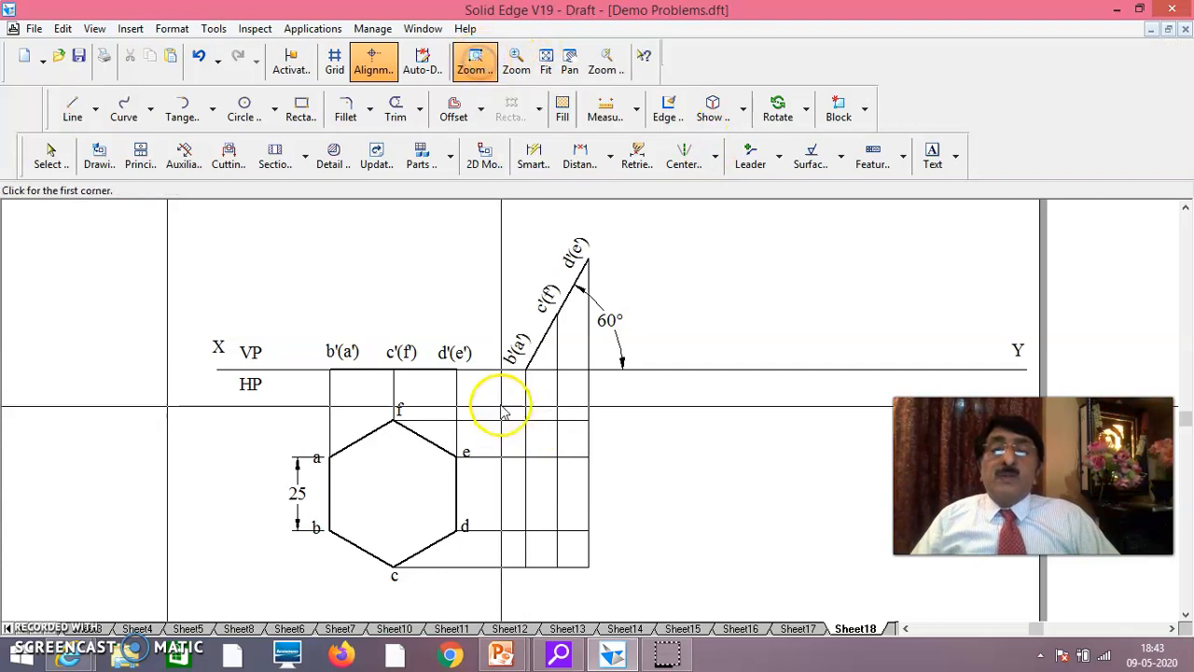
{"action": "mouse_move", "coordinate": [497, 399]}
{"action": "left_mouse_down"}
{"action": "mouse_move", "coordinate": [522, 567]}
{"action": "mouse_move", "coordinate": [677, 607]}
{"action": "mouse_move", "coordinate": [622, 585]}
{"action": "left_mouse_up"}
{"action": "right_click", "coordinate": [753, 448]}
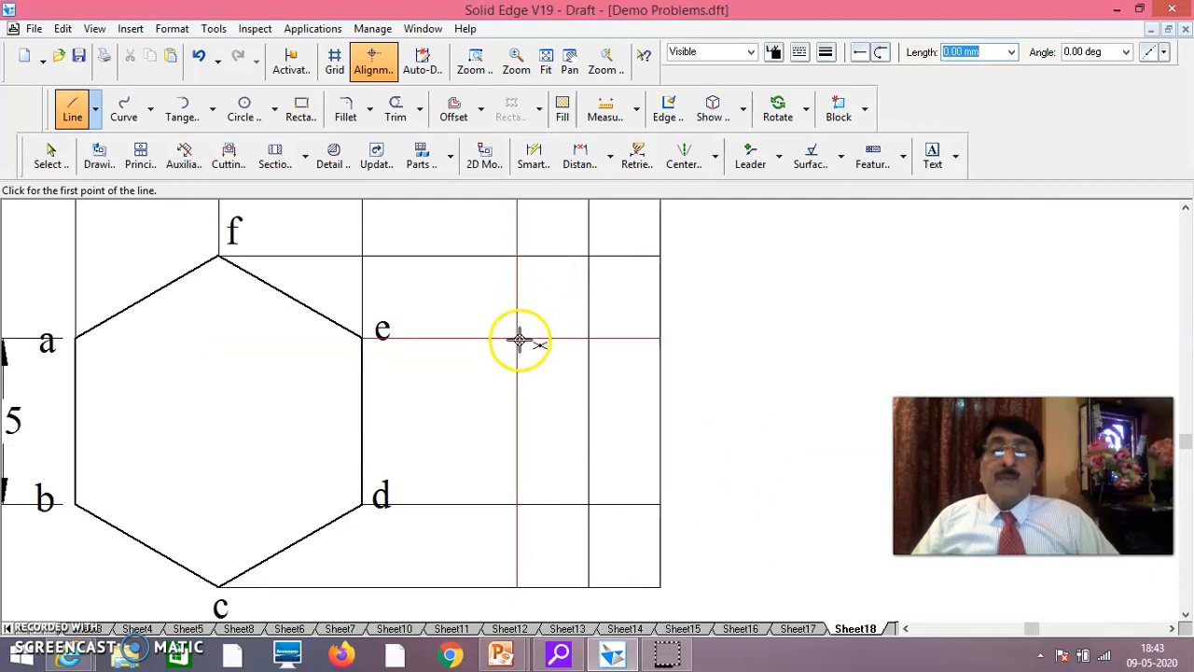
{"action": "left_click", "coordinate": [518, 505]}
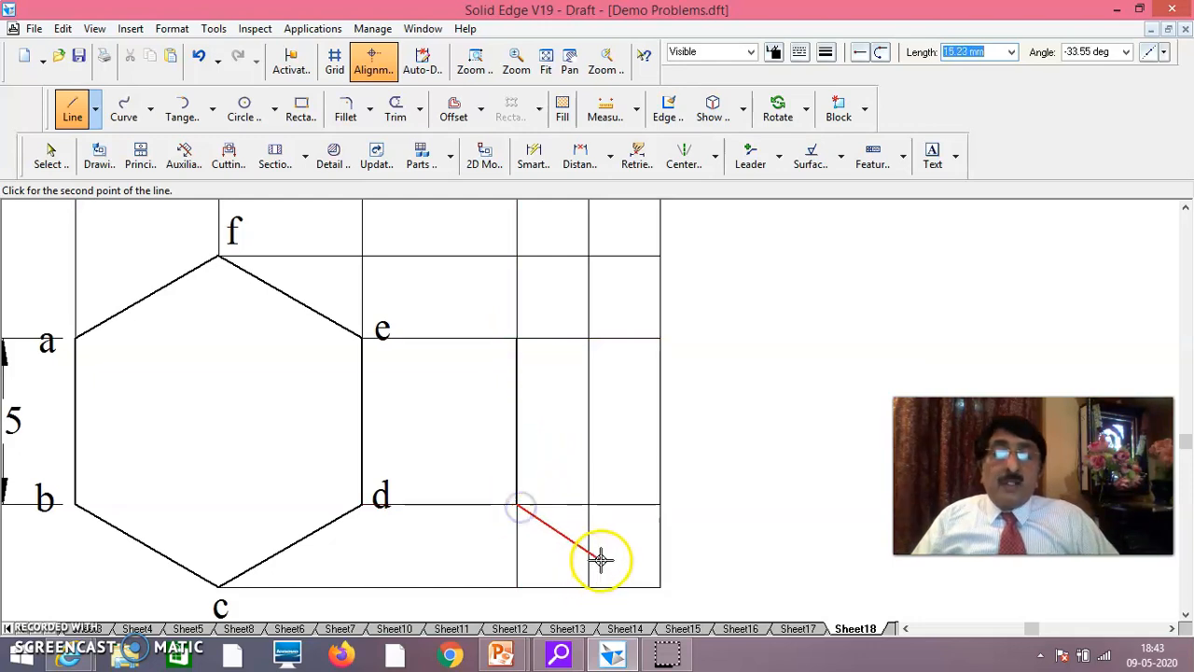
{"action": "left_click", "coordinate": [589, 586]}
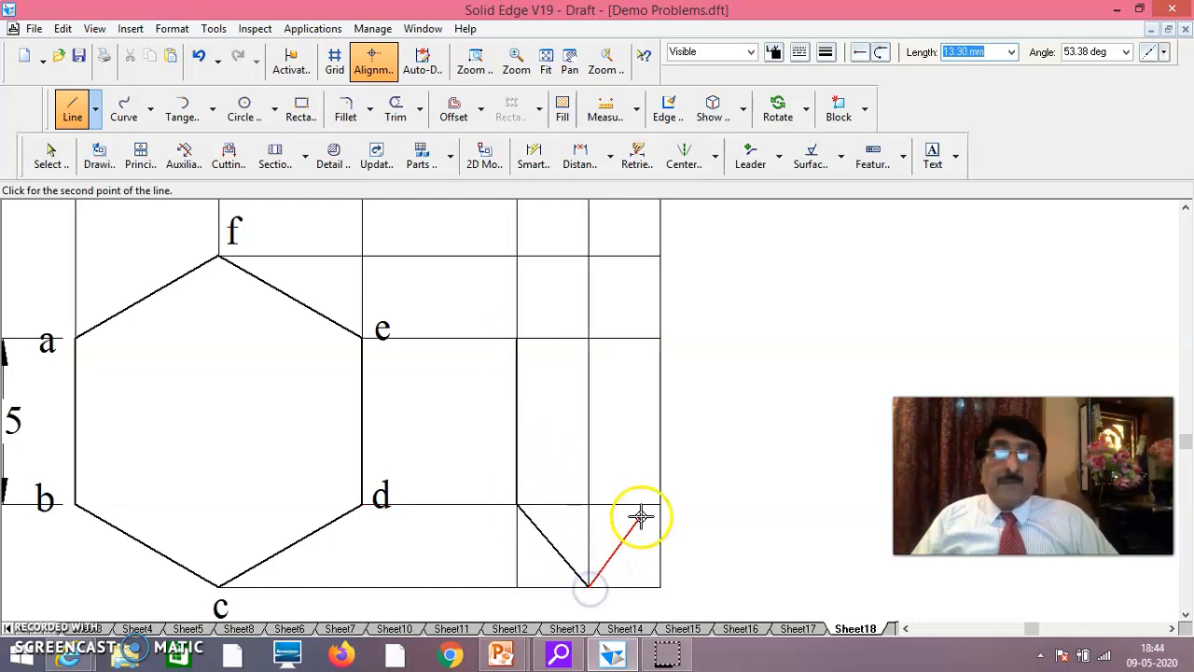
{"action": "left_click", "coordinate": [660, 506]}
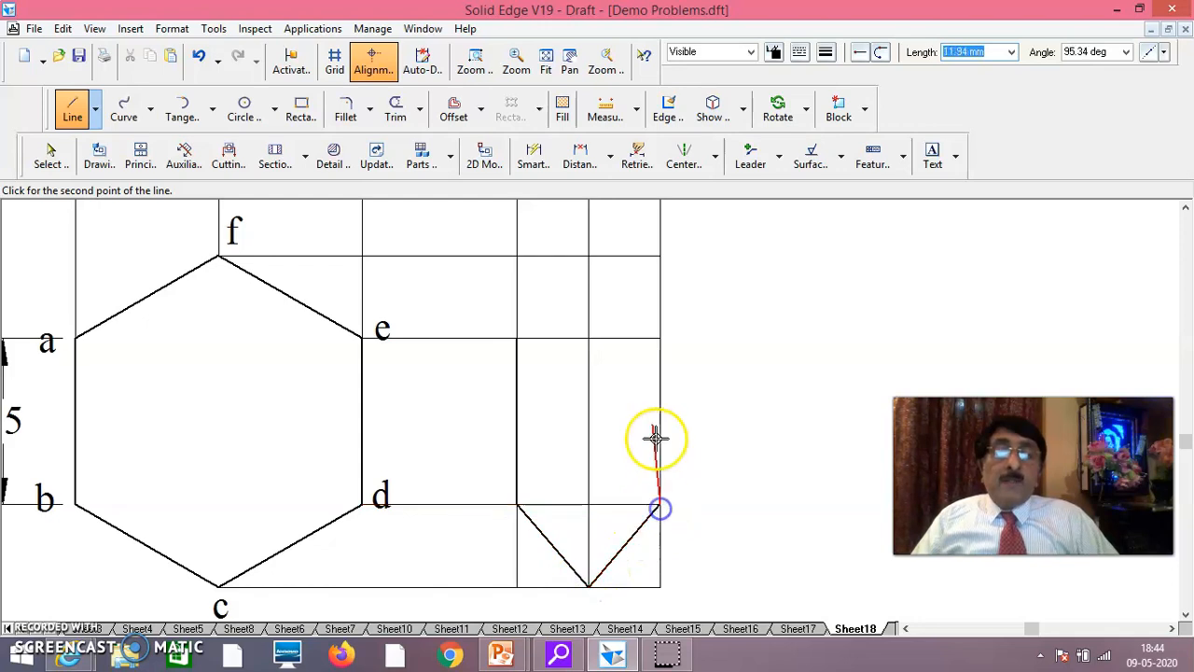
{"action": "left_click", "coordinate": [659, 339]}
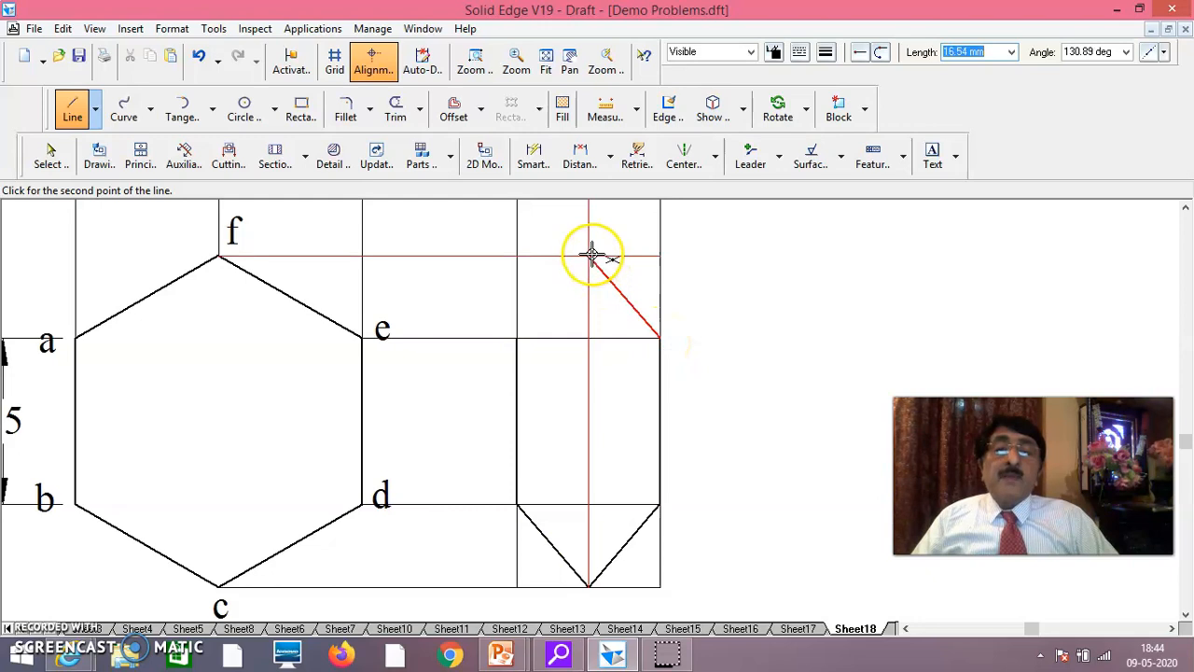
{"action": "left_click", "coordinate": [589, 258]}
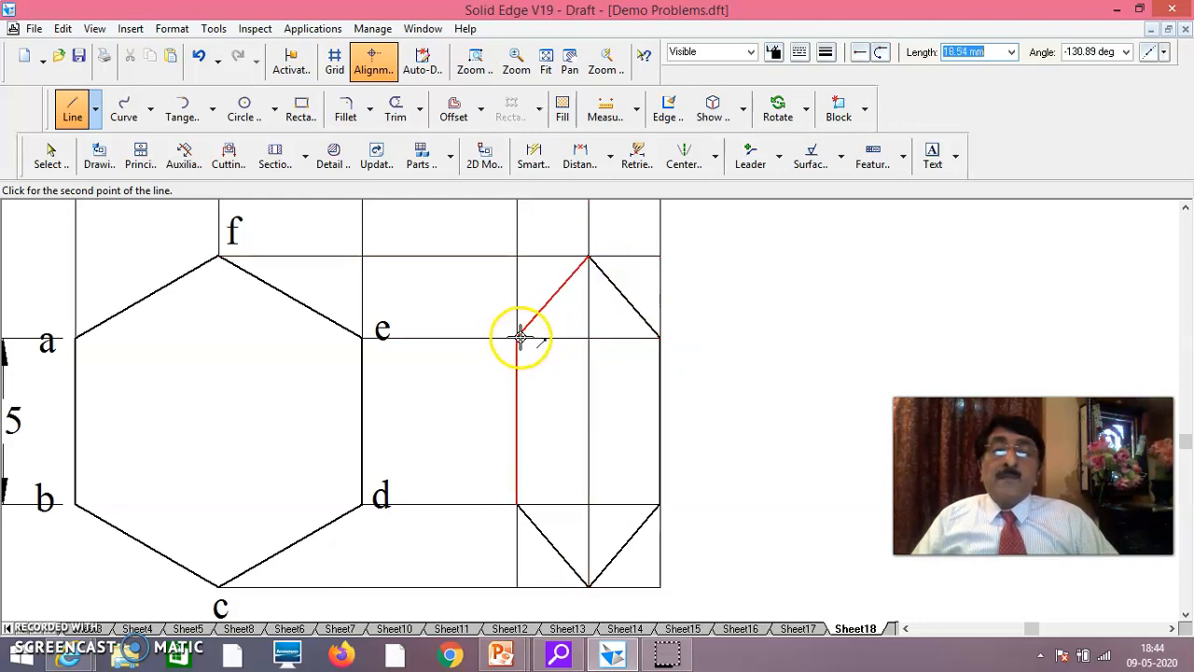
{"action": "left_click", "coordinate": [519, 338]}
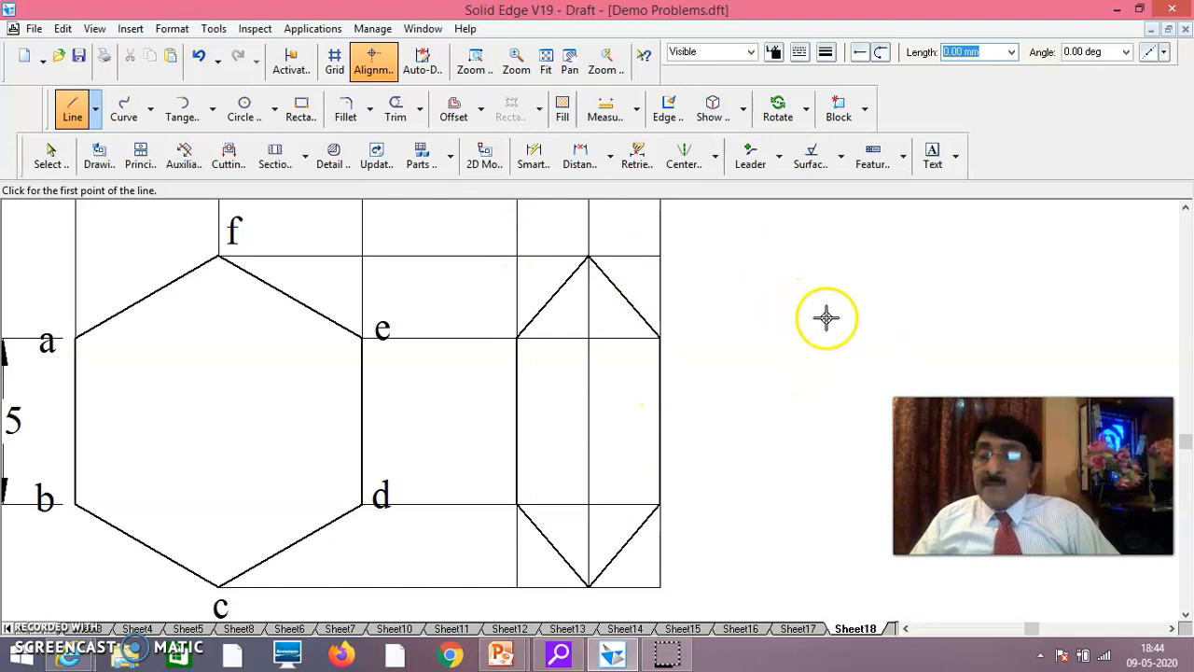
Create text labels a, b and c in the empty space beside the second top view
{"action": "left_click", "coordinate": [933, 155]}
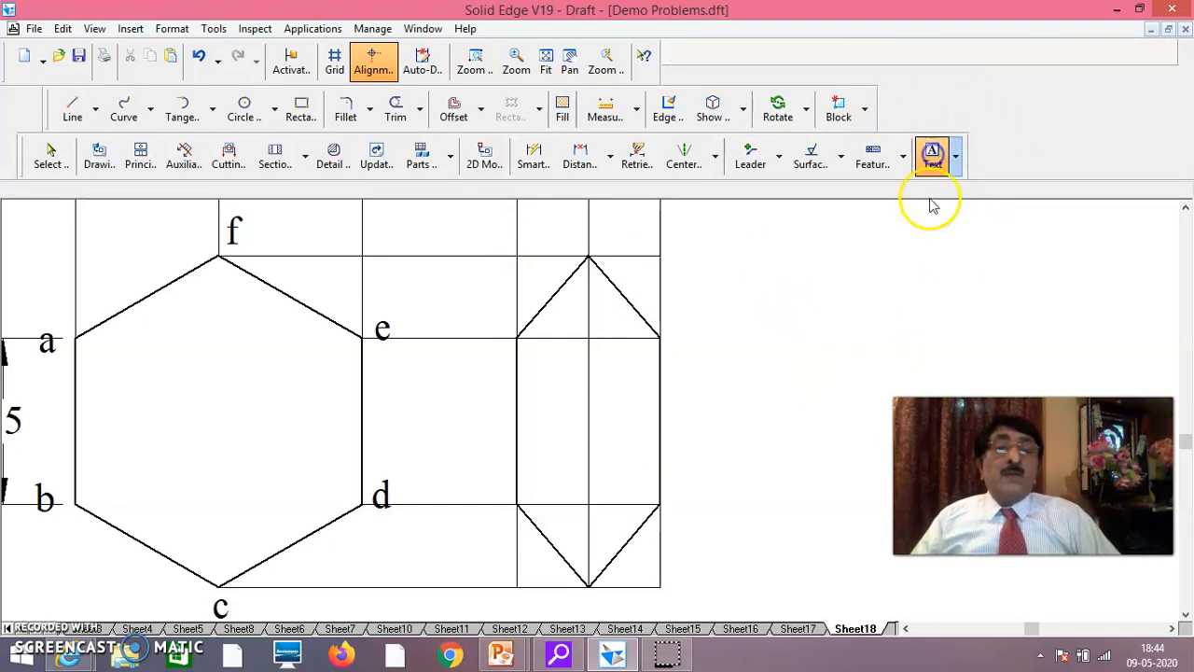
{"action": "left_click", "coordinate": [859, 281]}
{"action": "type", "text": "a"}
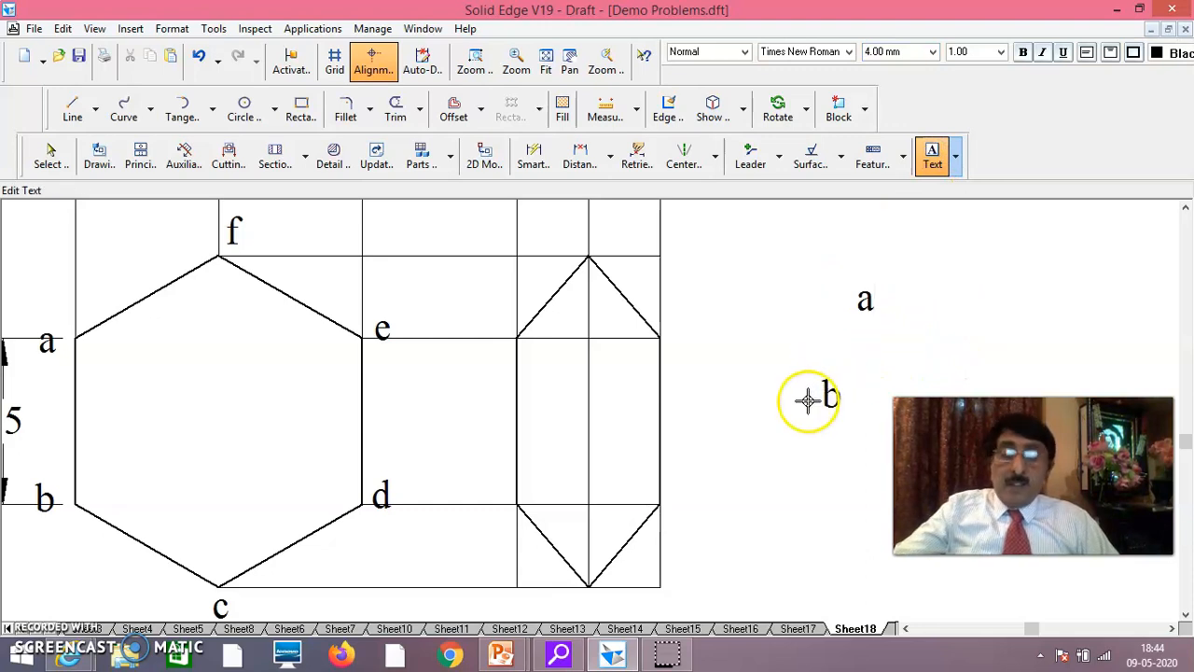
{"action": "left_click", "coordinate": [765, 474]}
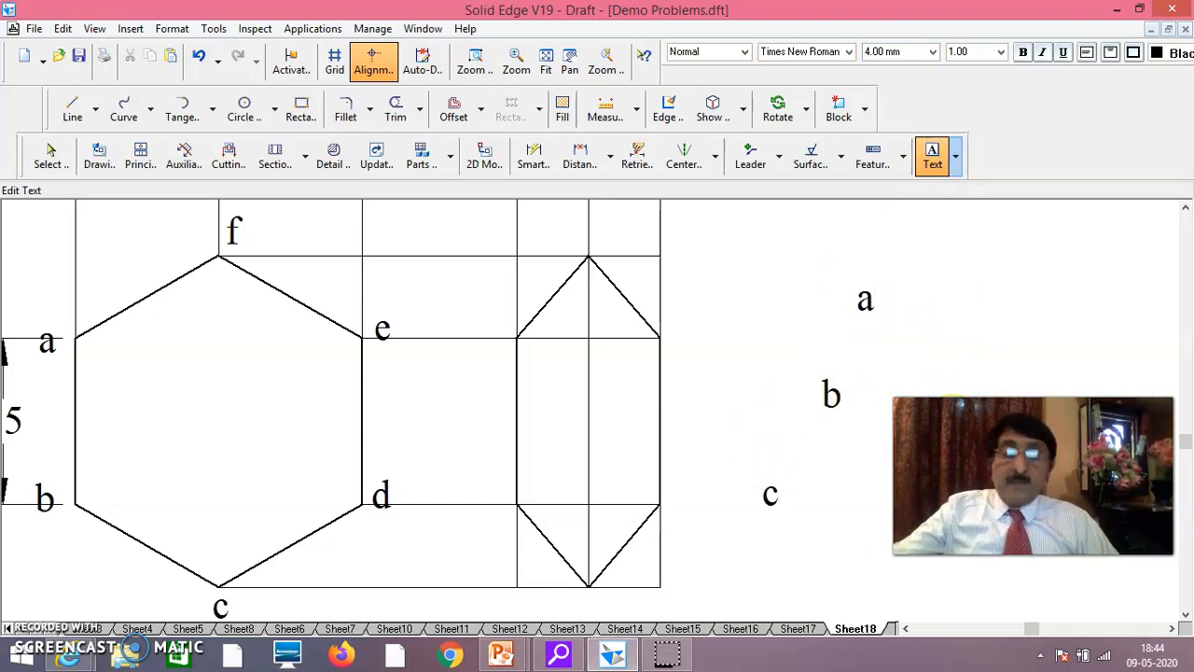